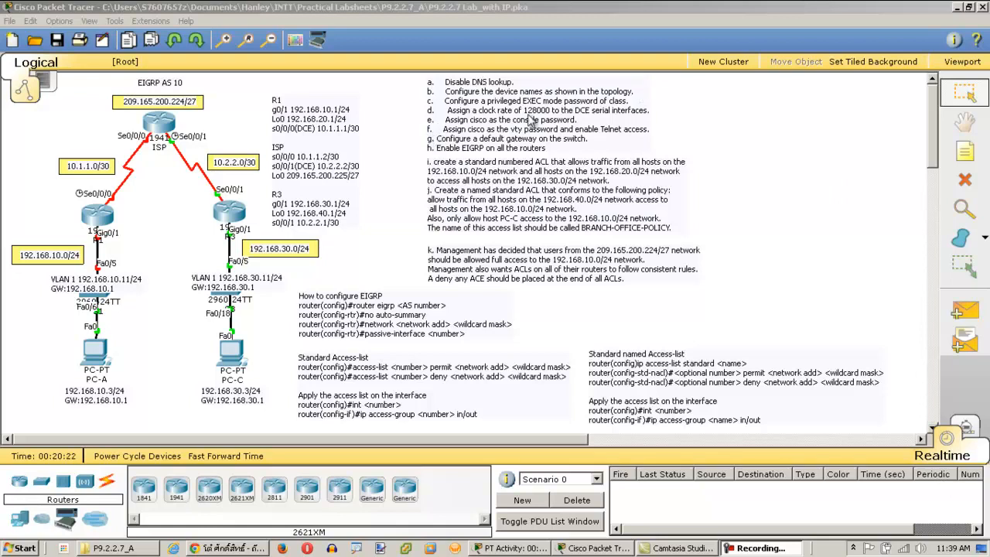
Open New Text Document.txt from the desktop in Notepad and tile it side by side with the Packet Tracer window
click(968, 7)
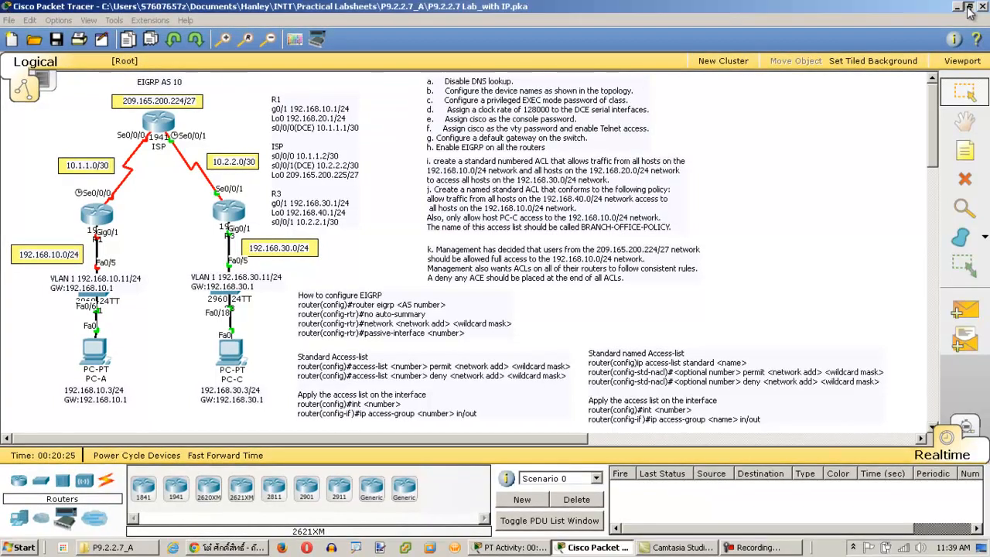
click(928, 8)
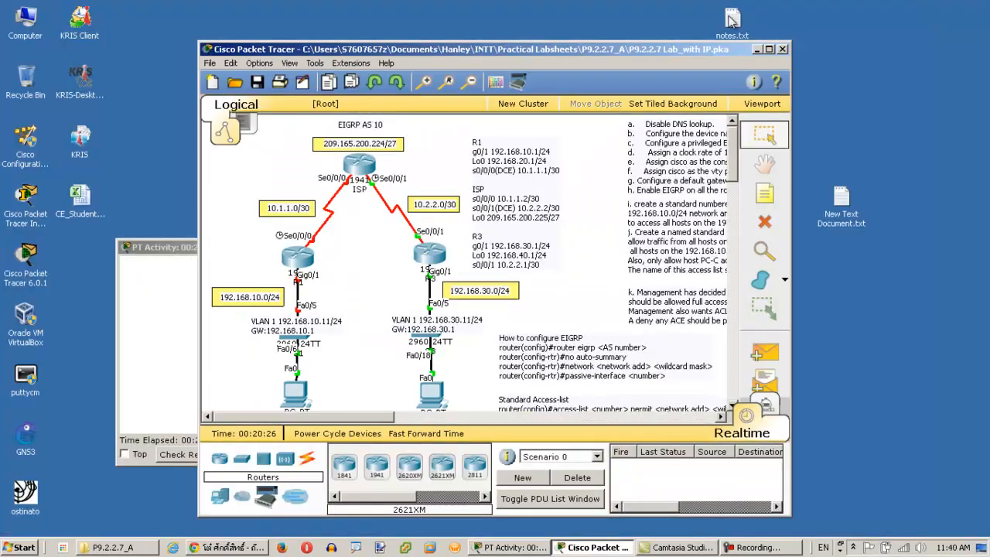
double_click(842, 203)
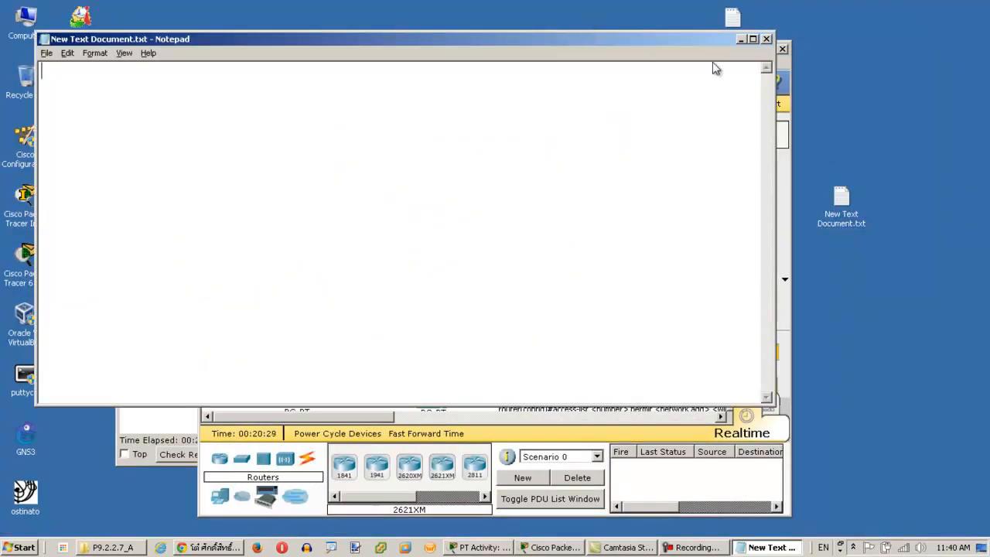
key(super+Right)
drag(406, 52, 232, 39)
key(super+Left)
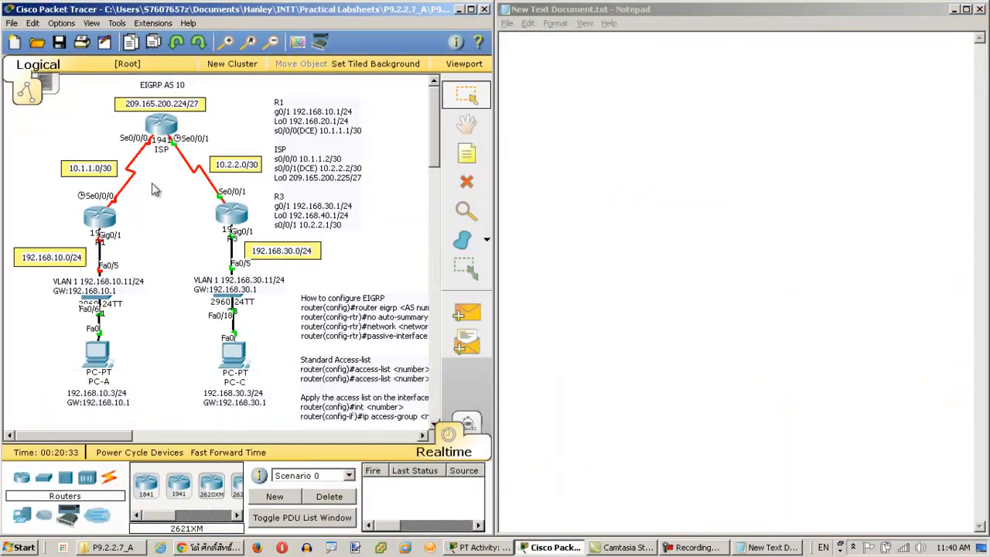
Start the configuration script in Notepad with no ip domain-lookup and hostname R1, separating the commands with ! lines
drag(127, 440, 186, 439)
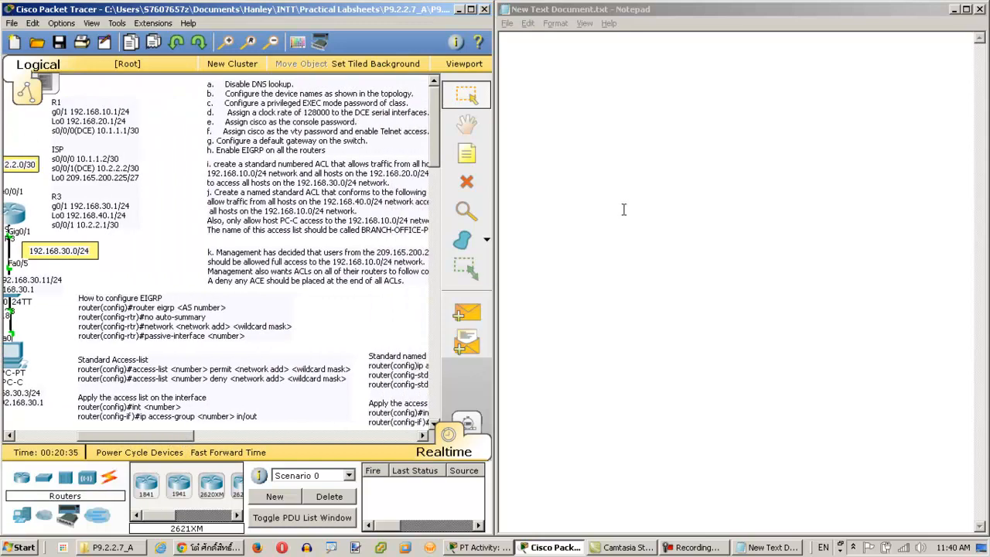
click(549, 100)
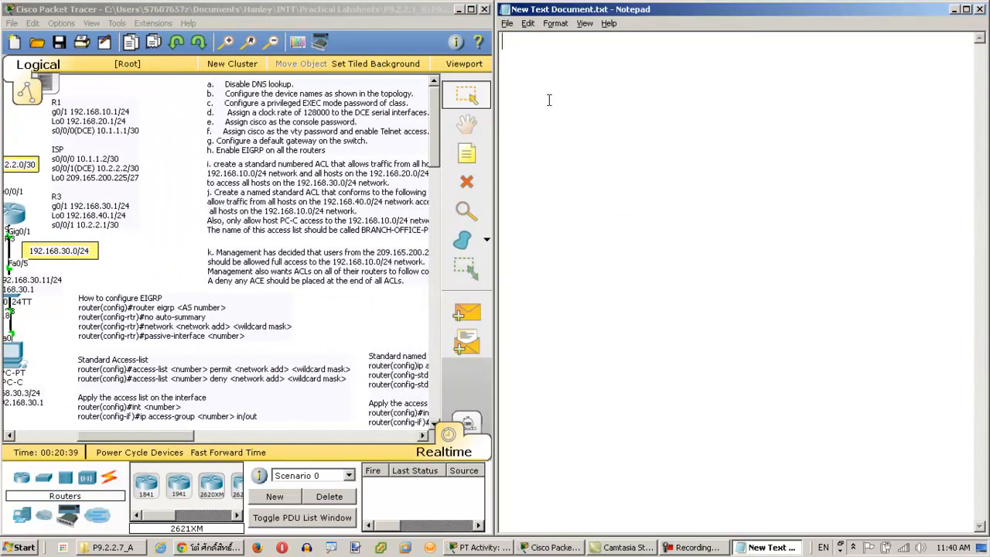
text(no ip d)
text(omain-lo)
text(okup )
text(!)
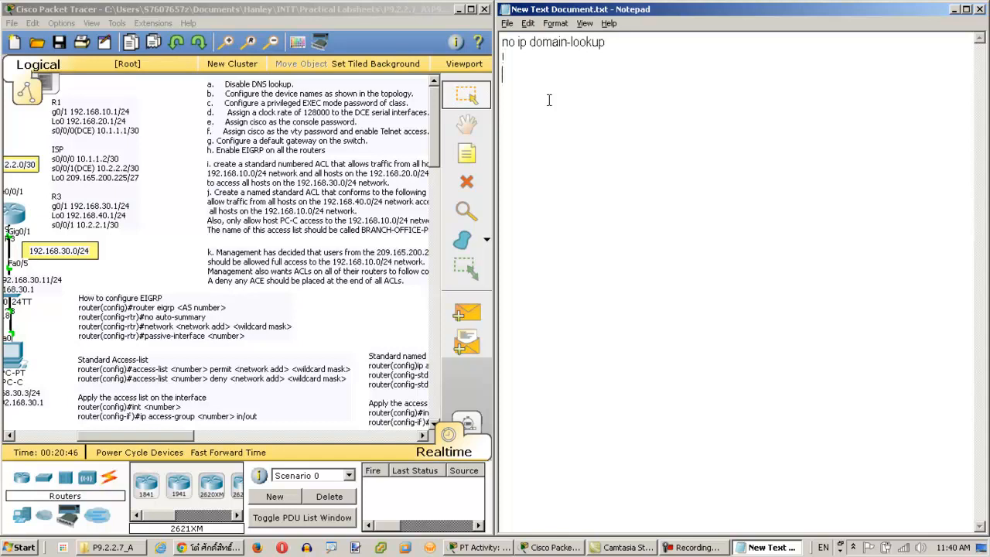
key(Return)
text(hostname )
text(R)
text(1 )
text(! )
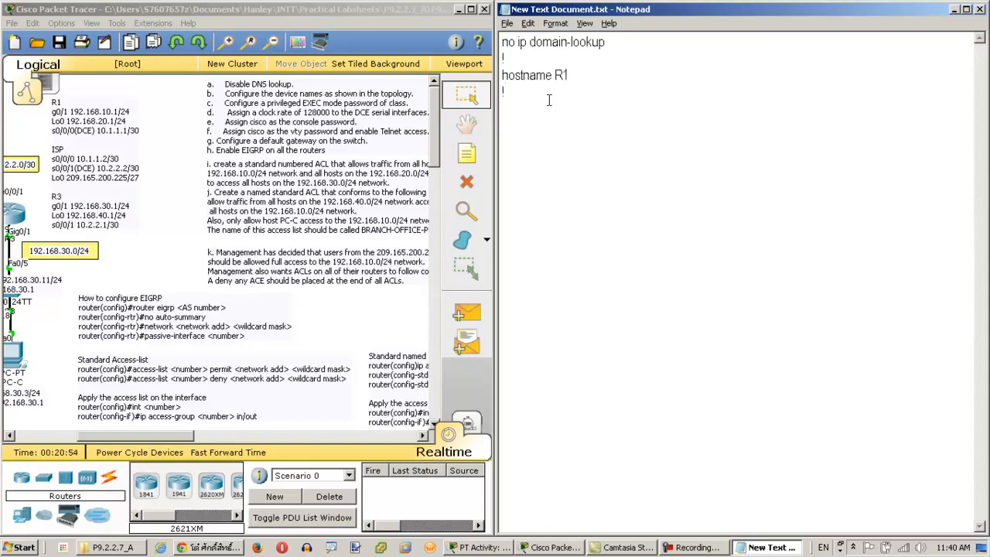
Add an enable secret command with the privileged EXEC password to the script, followed by a ! line
text(enable secret class)
key(Return)
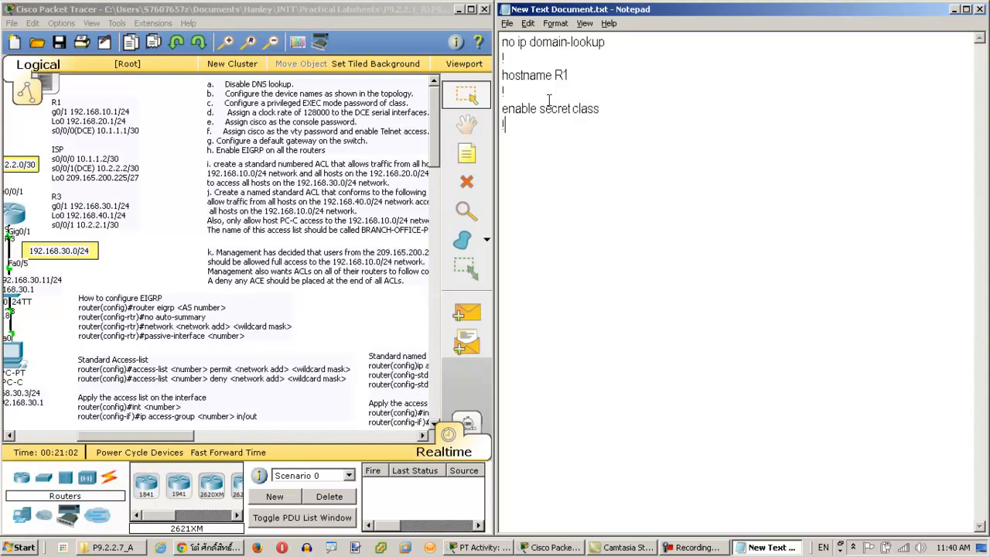
text(!)
key(Return)
Add a line con 0 block with the console password and login, separating the commands with ! lines
text(line con 0)
key(Return)
text(!)
key(Return)
text(passwor)
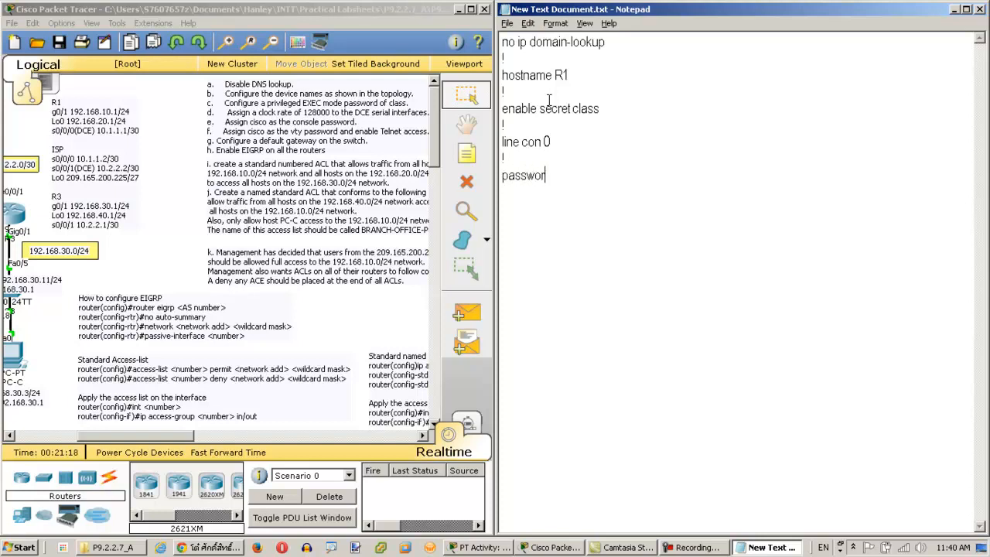
text(d cisco)
key(Return)
text(! login)
key(Return)
text(!)
key(Return)
Add a line vty 0 4 block with the vty password and login, separating the commands with ! lines
text(line vty )
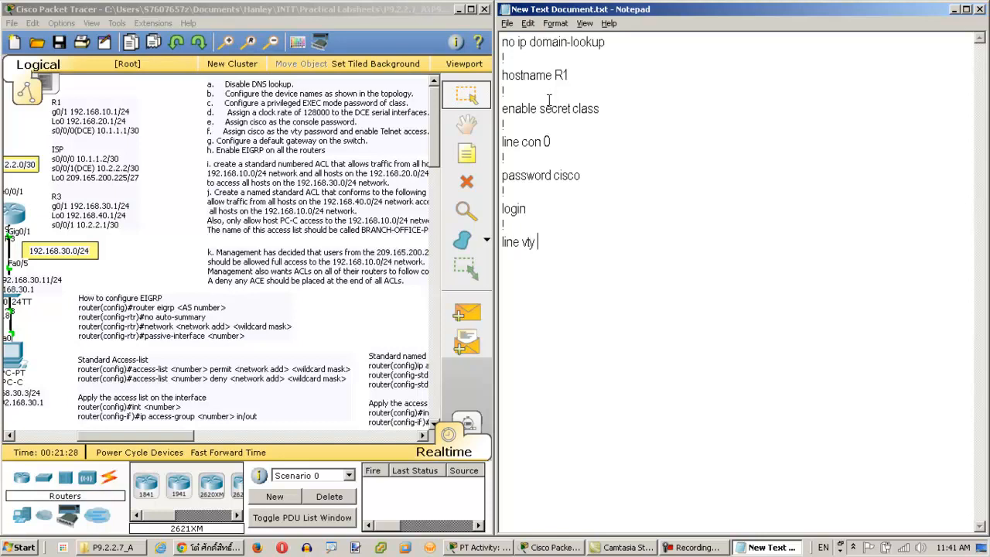
text(0 4 ! password)
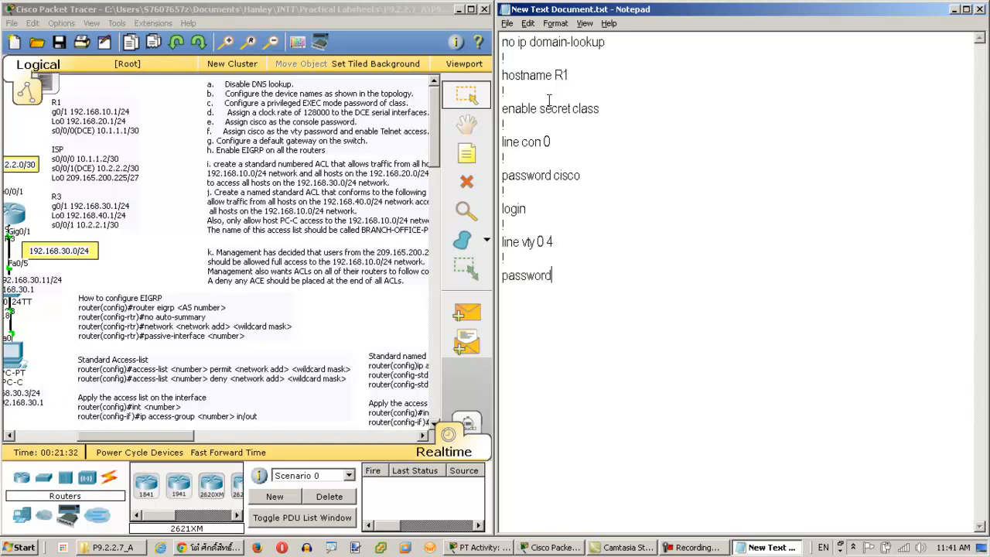
text( cisco )
text(!)
key(Return)
text(login)
key(Return)
text(!)
key(BackSpace)
Copy the whole script and bring up the command line of router R1 in Packet Tracer at its user prompt
key(ctrl+a)
key(super+c)
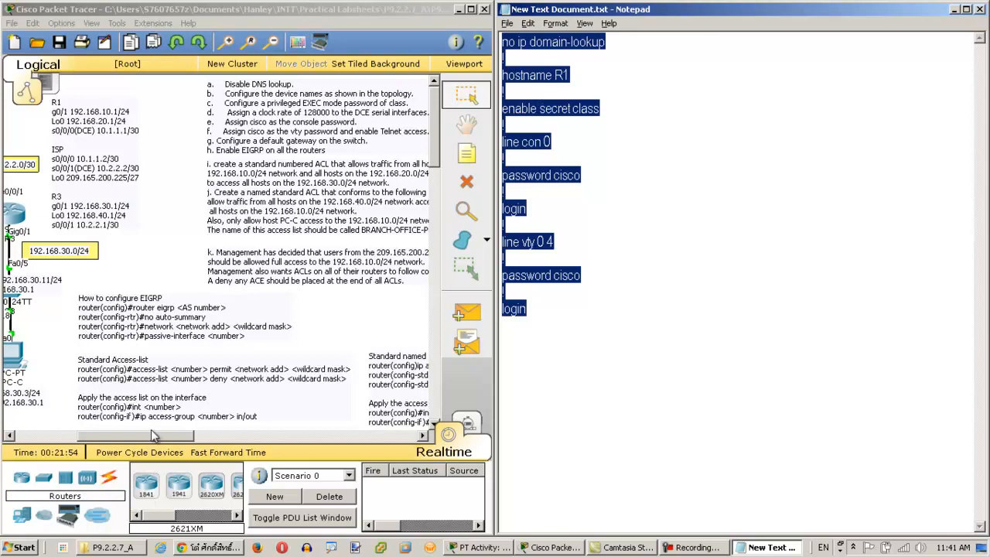
drag(151, 433, 61, 437)
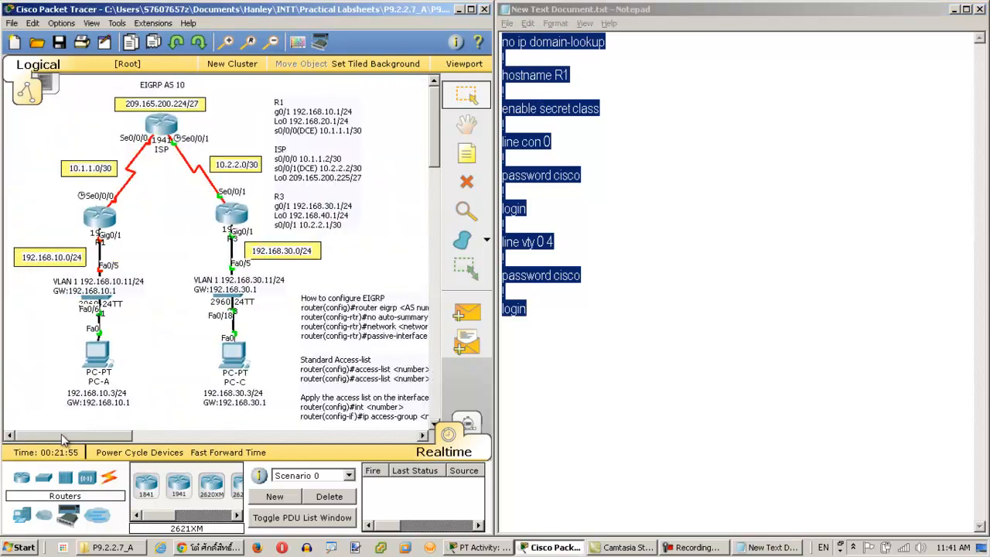
click(107, 218)
click(385, 116)
key(Return)
key(Return)
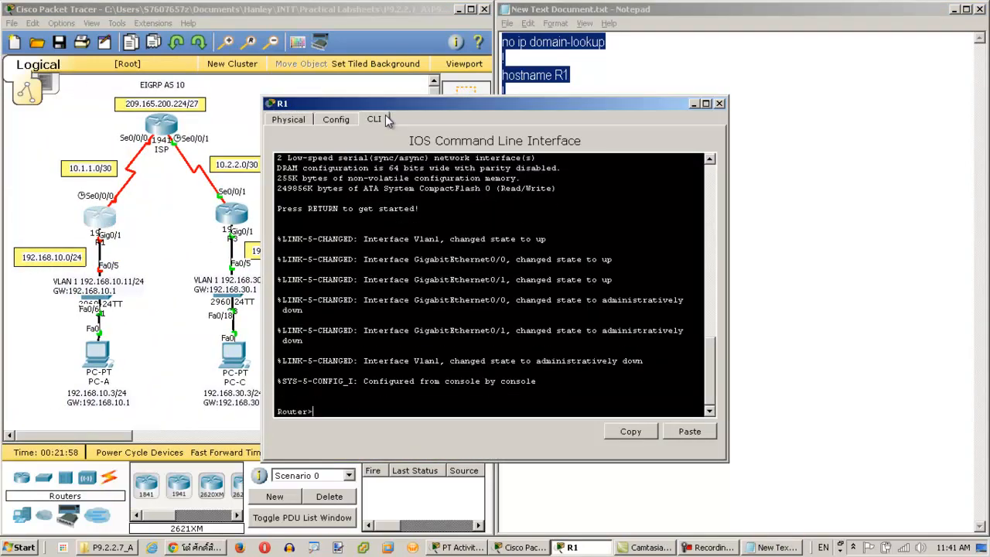
Enter global configuration mode on R1 and paste the copied script with its enable, console and vty passwords
text(en)
key(Return)
text(conf t)
key(Return)
click(689, 431)
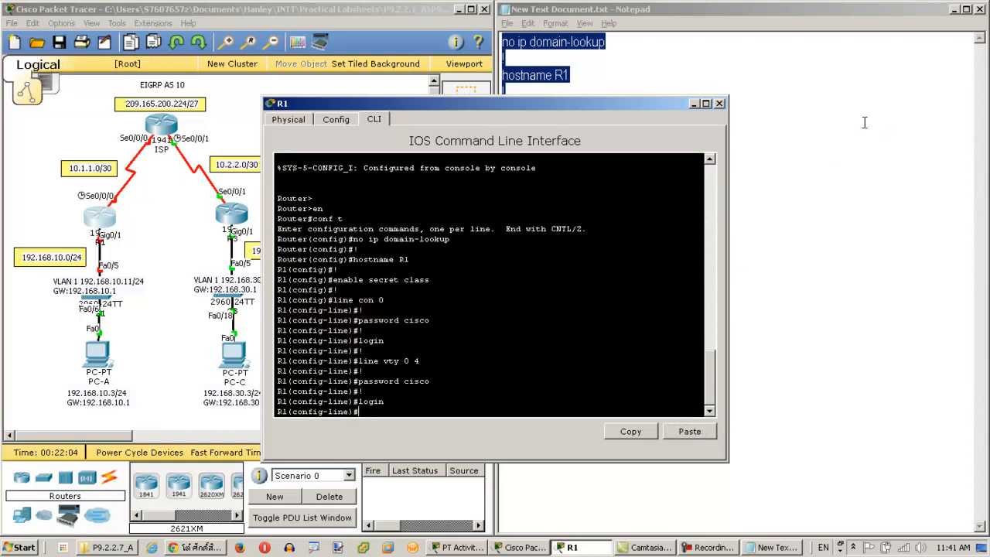
Change the hostname in the Notepad script to ISP and copy the whole script
click(811, 118)
click(581, 71)
key(BackSpace)
key(BackSpace)
text(ISP)
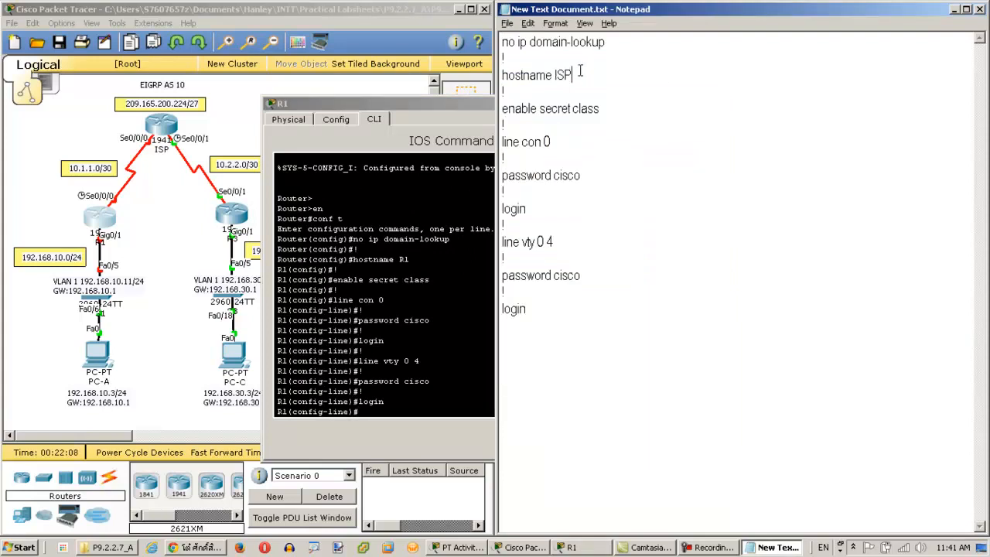
key(ctrl+a)
key(super+c)
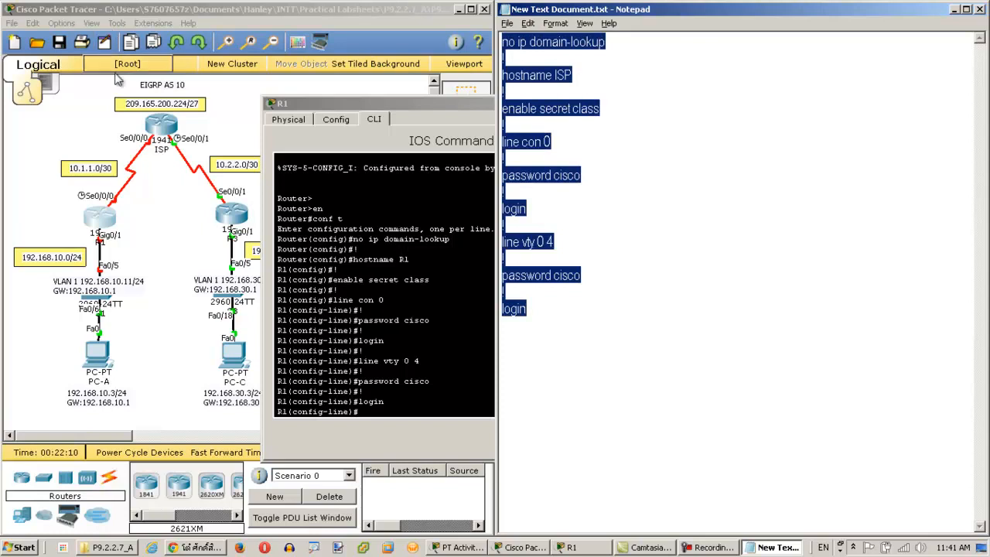
Paste the script with its passwords into the ISP router's global configuration mode, and close the router window
click(158, 132)
text(en)
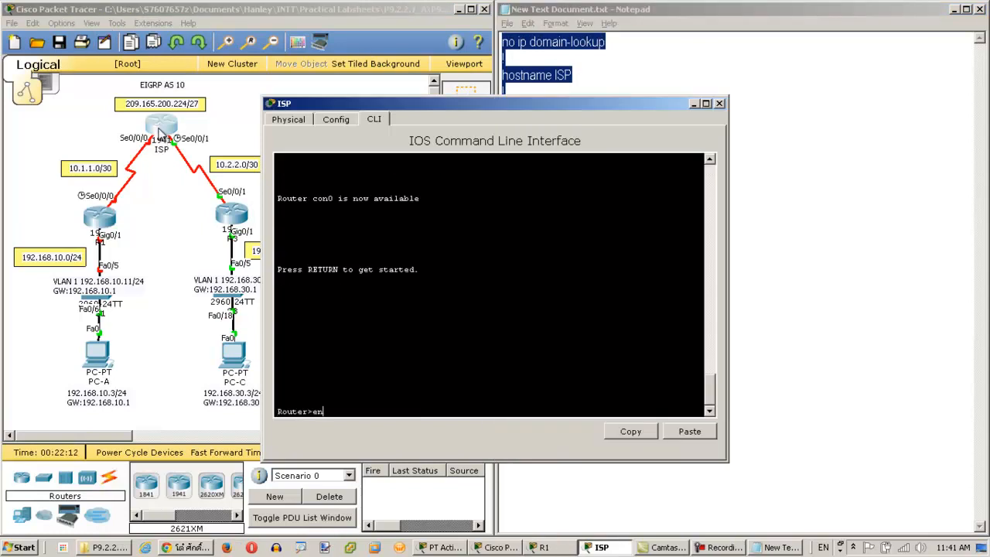
key(Return)
text(conf t)
key(Return)
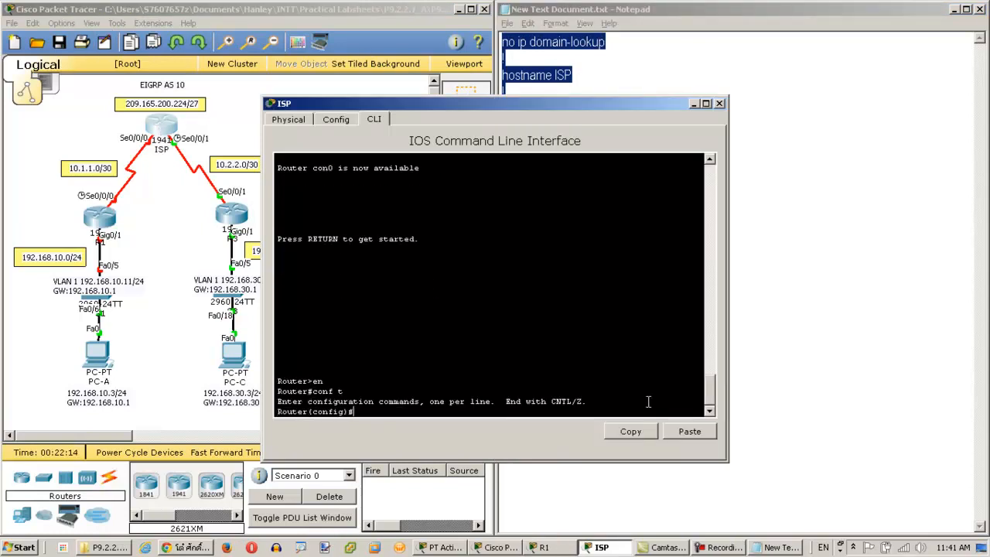
click(690, 432)
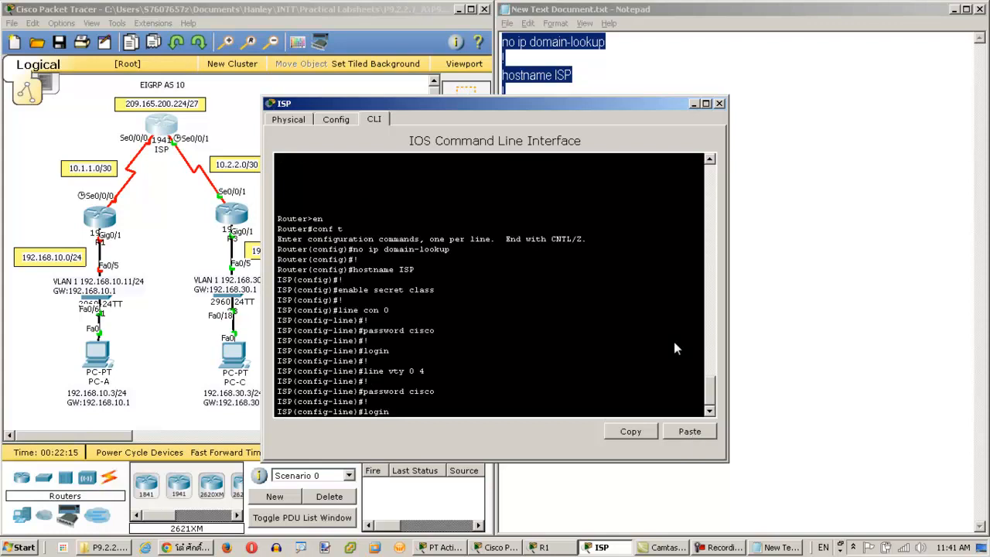
click(719, 103)
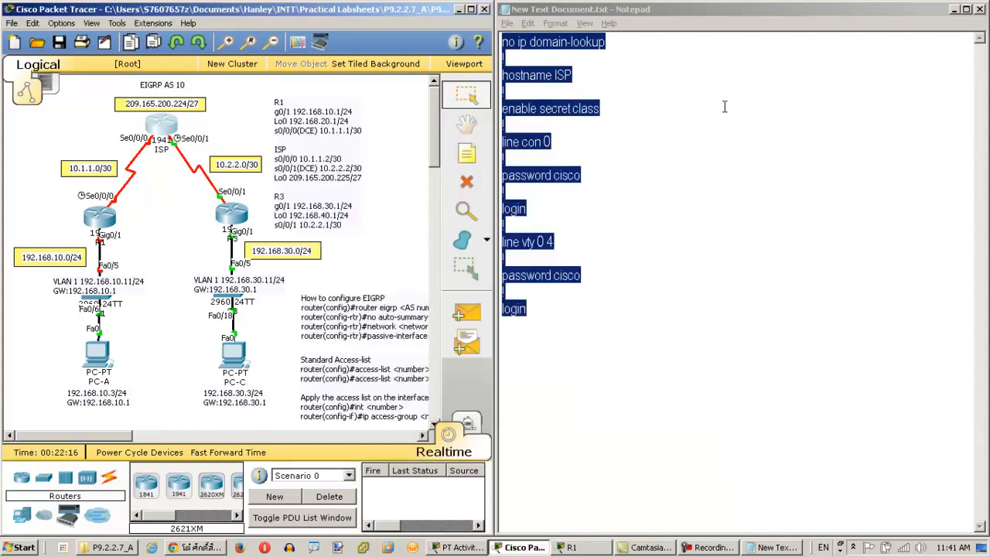
Change the hostname in the Notepad script to R3 and copy the whole script
click(576, 75)
key(BackSpace)
key(BackSpace)
key(BackSpace)
text(R3)
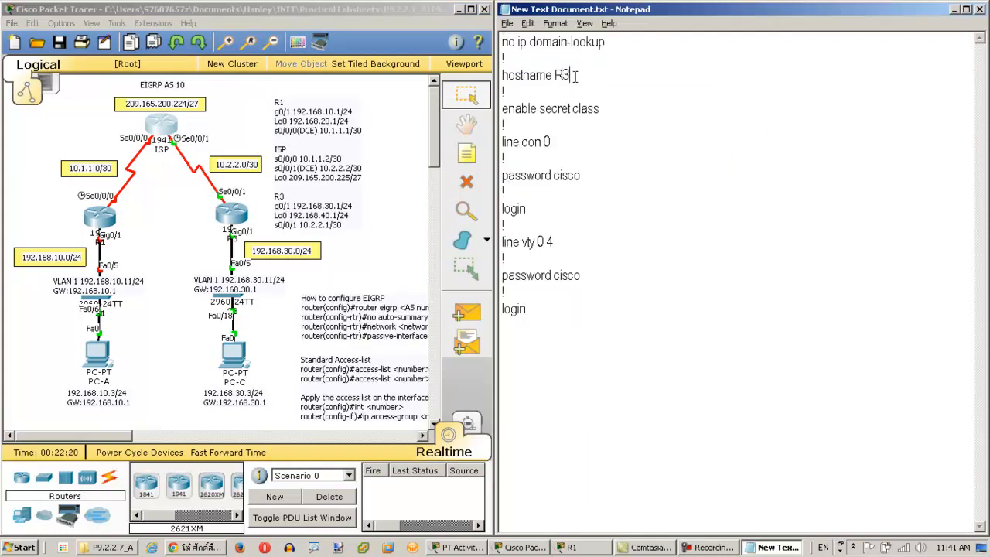
key(ctrl+a)
key(super+c)
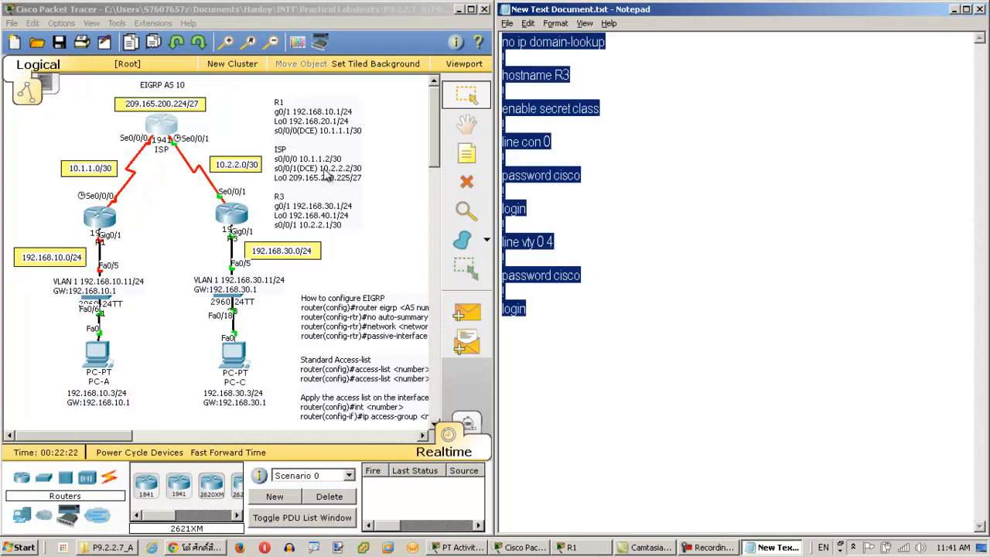
Paste the script with its passwords into router R3's global configuration mode, and close the router window
click(235, 226)
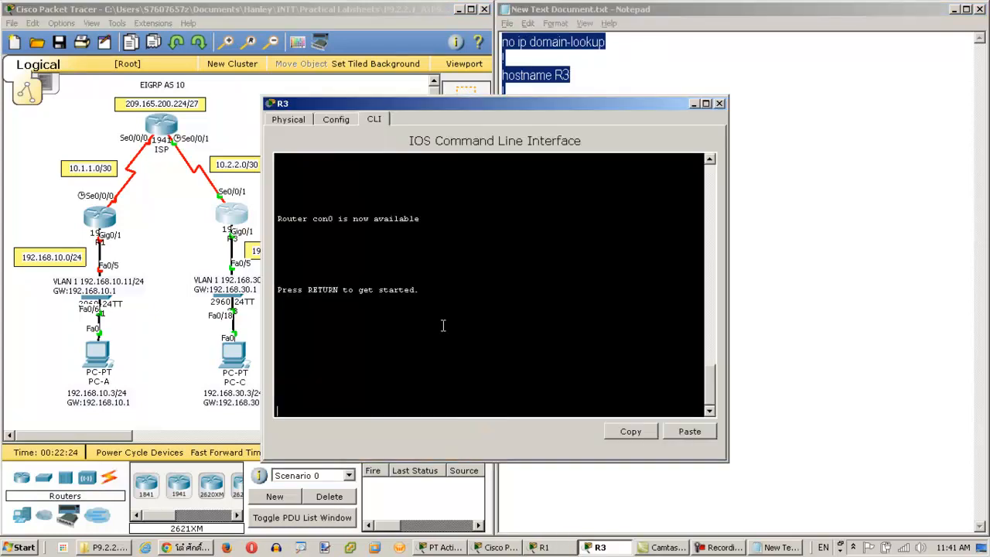
key(Return)
text(en)
key(Return)
text(conf t)
key(Return)
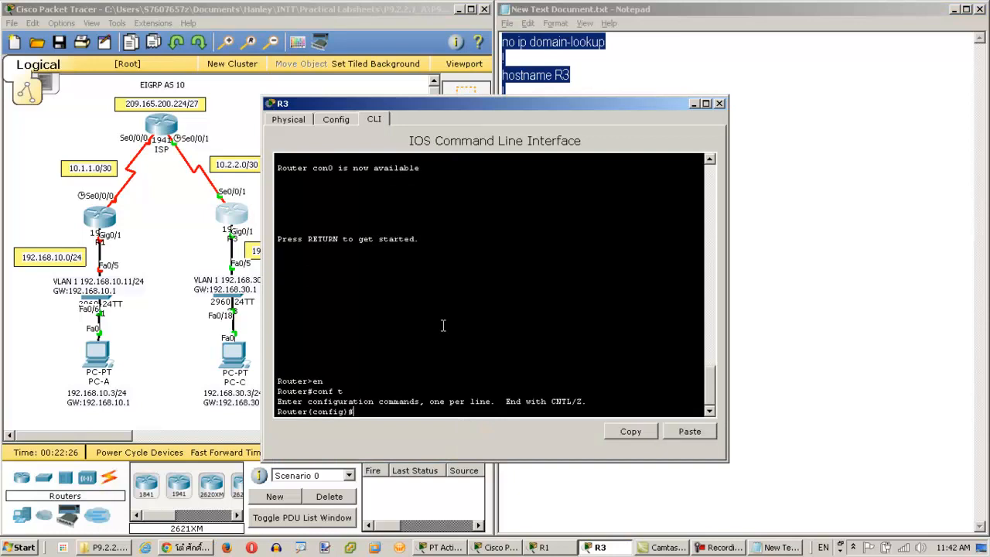
click(688, 432)
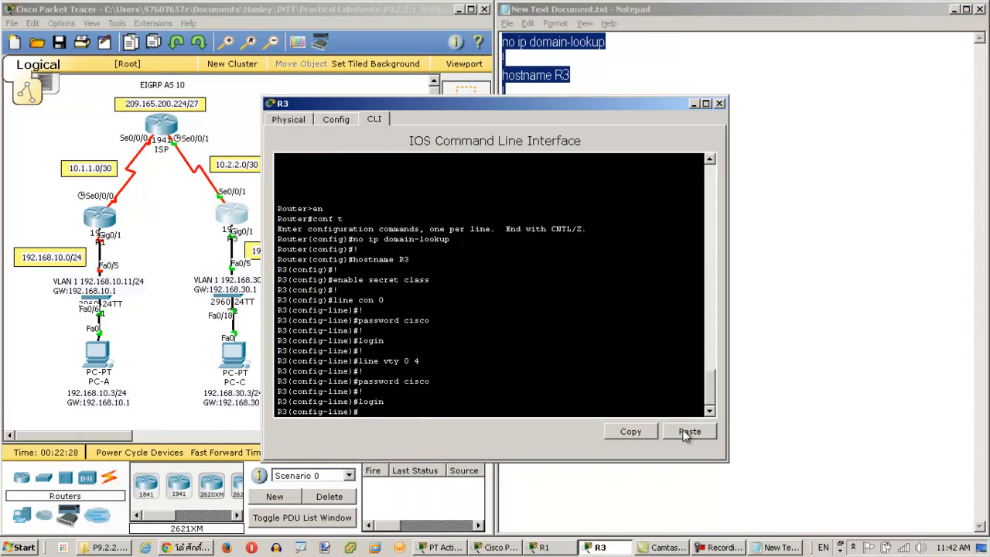
click(718, 103)
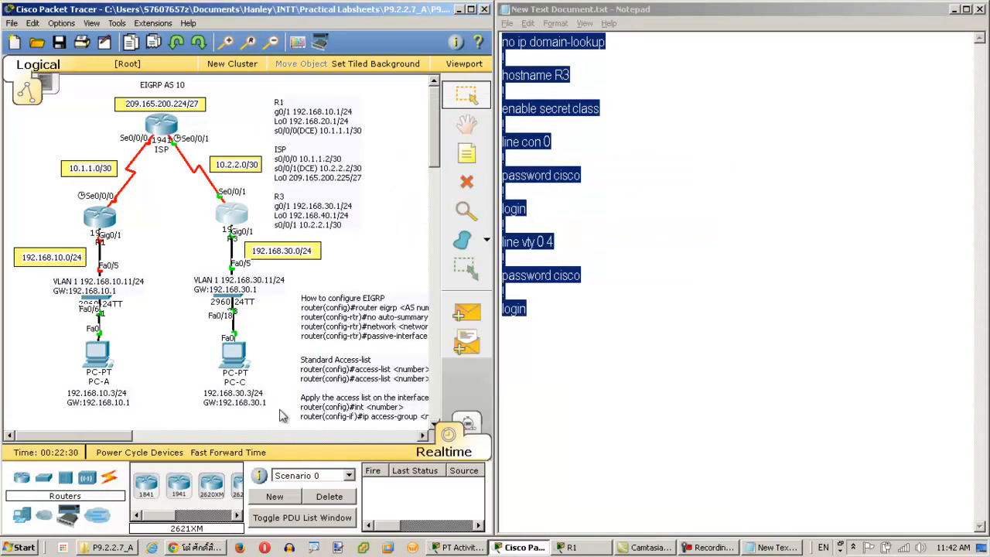
Append ip default-gateway 192.168.10.1 to the end of the Notepad script, with a ! line before and after it
drag(104, 438, 178, 438)
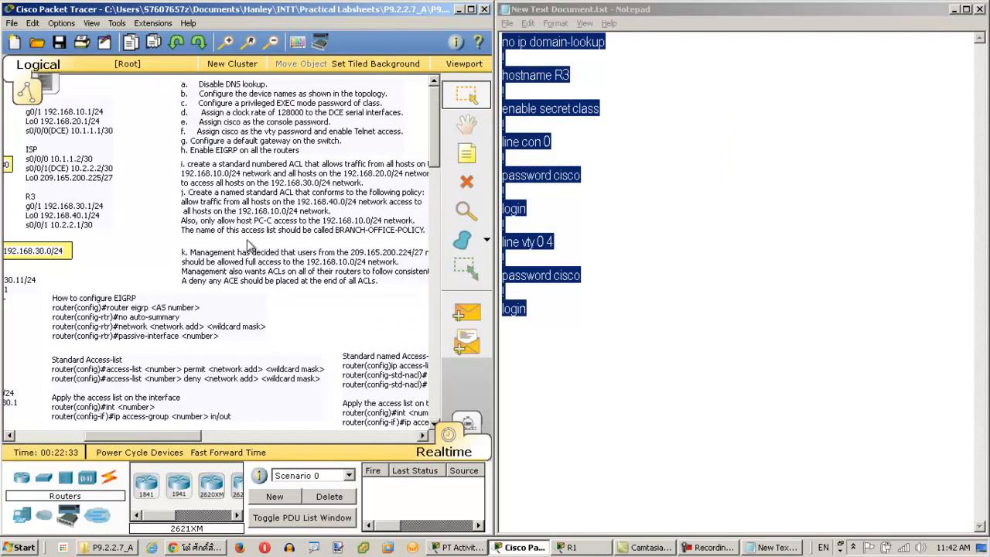
drag(161, 435, 91, 436)
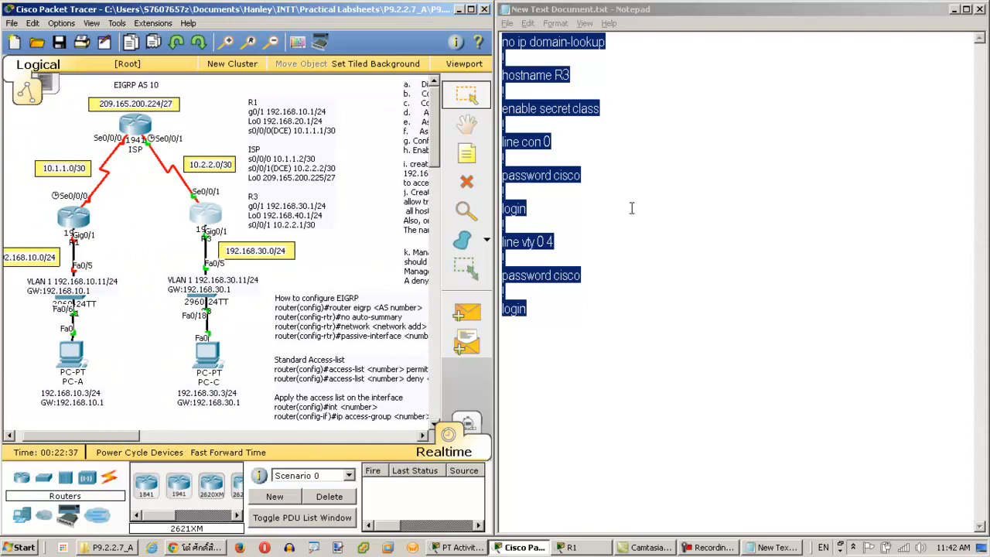
click(548, 311)
key(Return)
text(!)
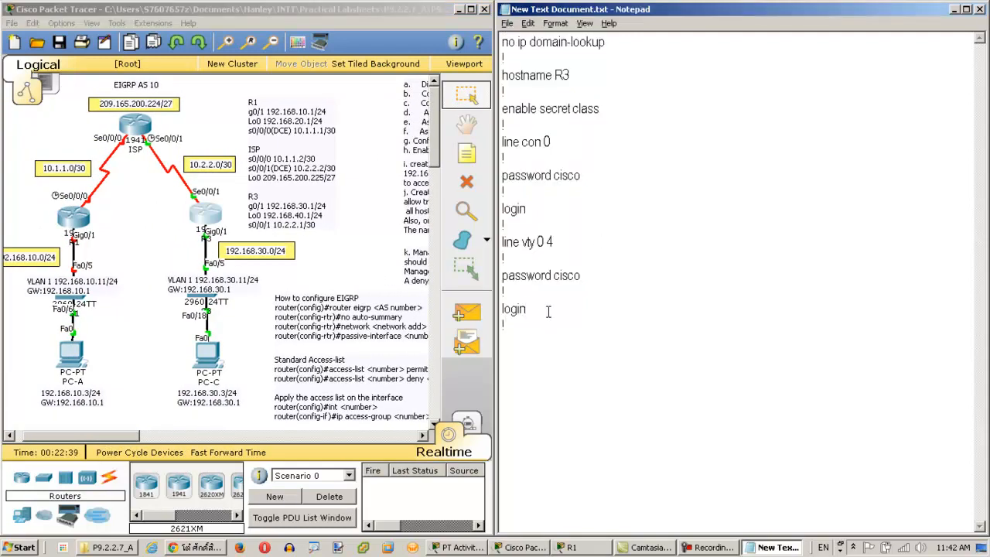
text(ip default-gateway 192.168.10.1)
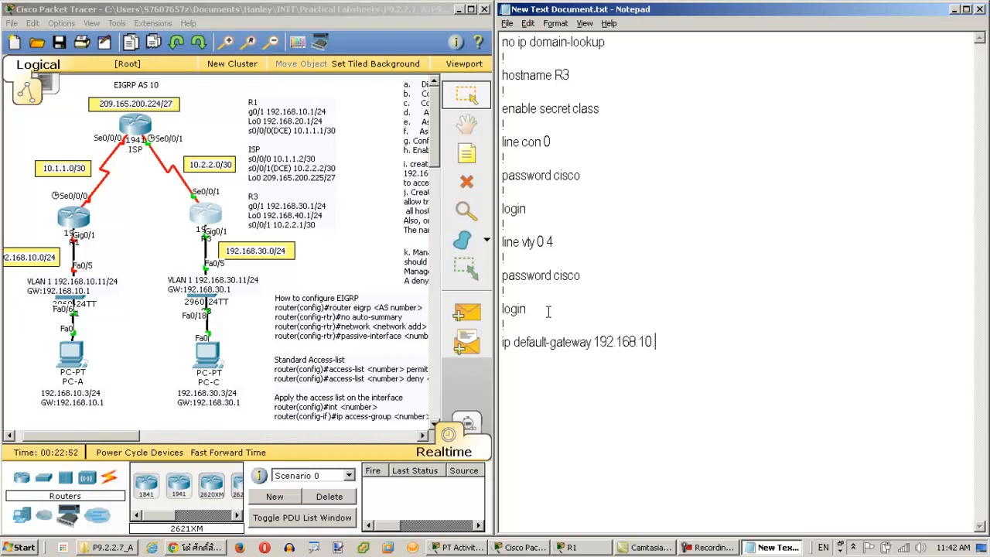
key(Return)
text(!)
Adapt the script for the switch with hostname S1 and line vty 0 15, and copy all of it
click(589, 77)
key(BackSpace)
key(BackSpace)
text(S1)
click(569, 240)
key(BackSpace)
text(15)
key(ctrl+a)
key(super+c)
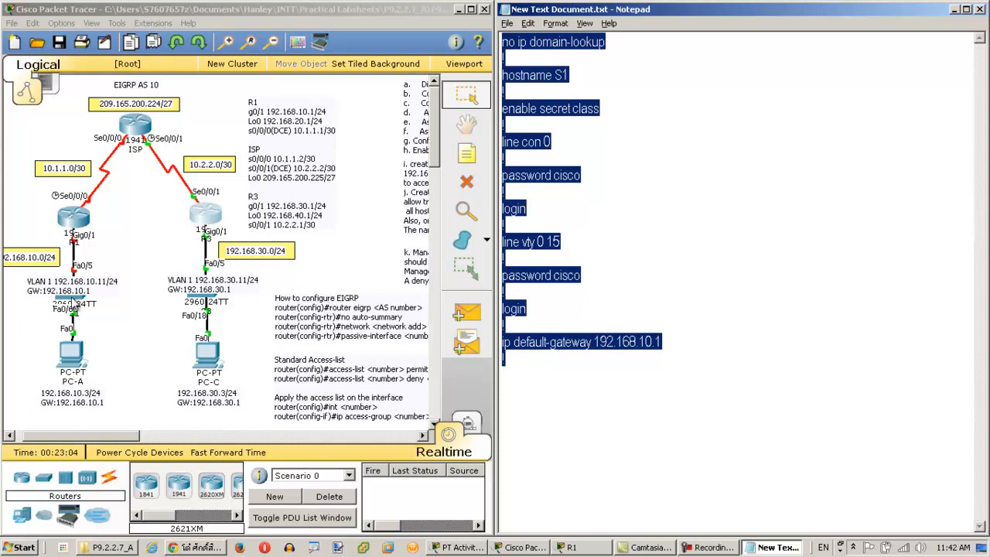
Paste the script with its passwords into switch S1's global configuration mode, and close the switch window
click(74, 304)
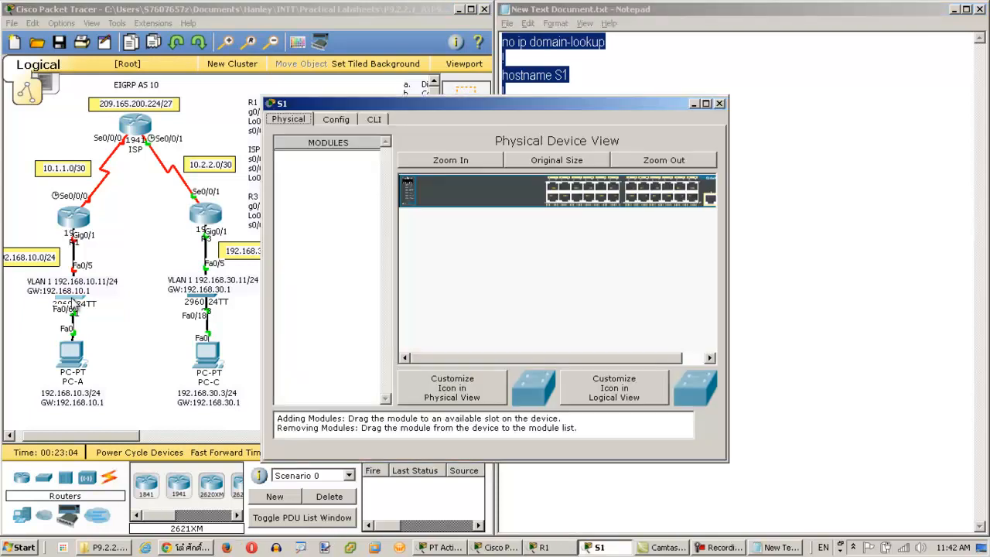
click(382, 121)
key(Return)
key(Return)
text(en)
key(Return)
text(conf)
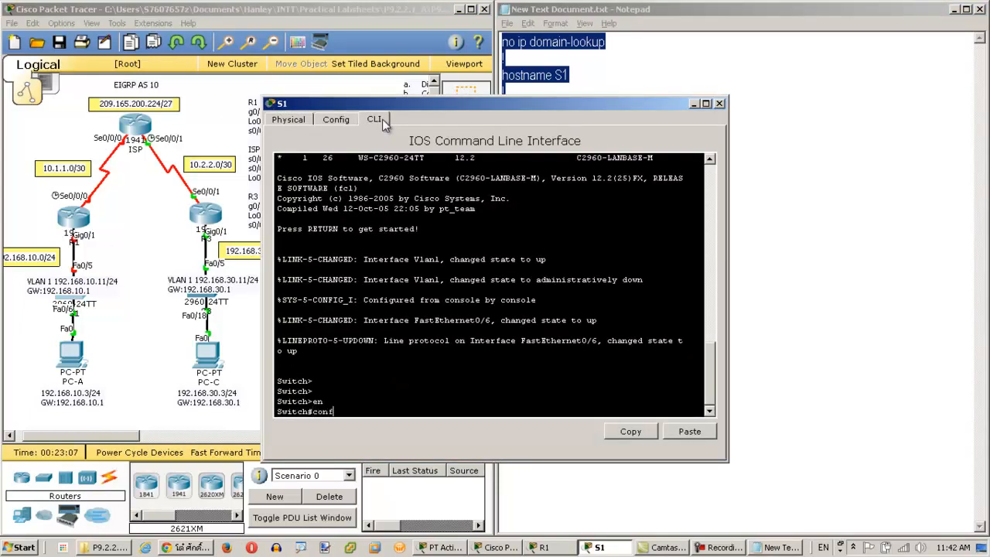
text( t)
key(Return)
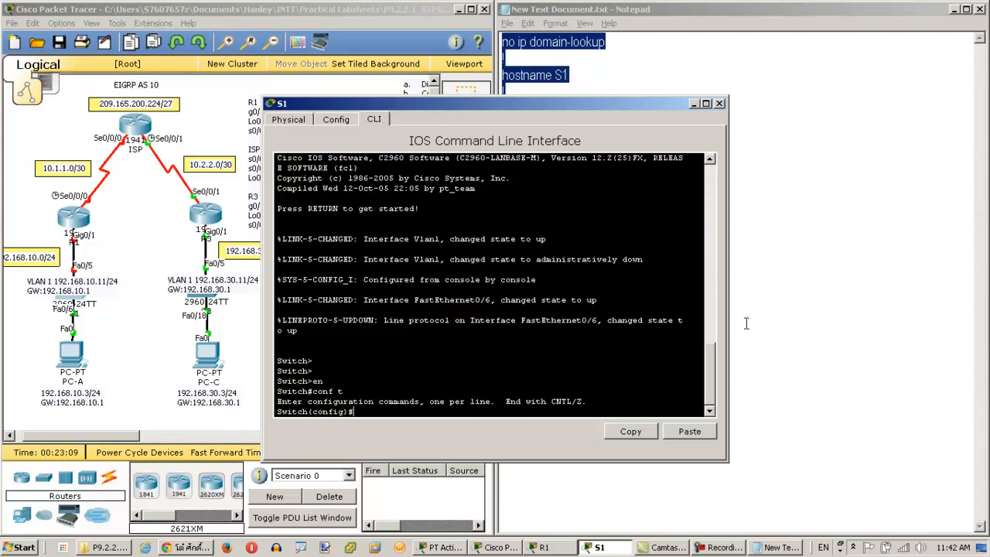
click(688, 433)
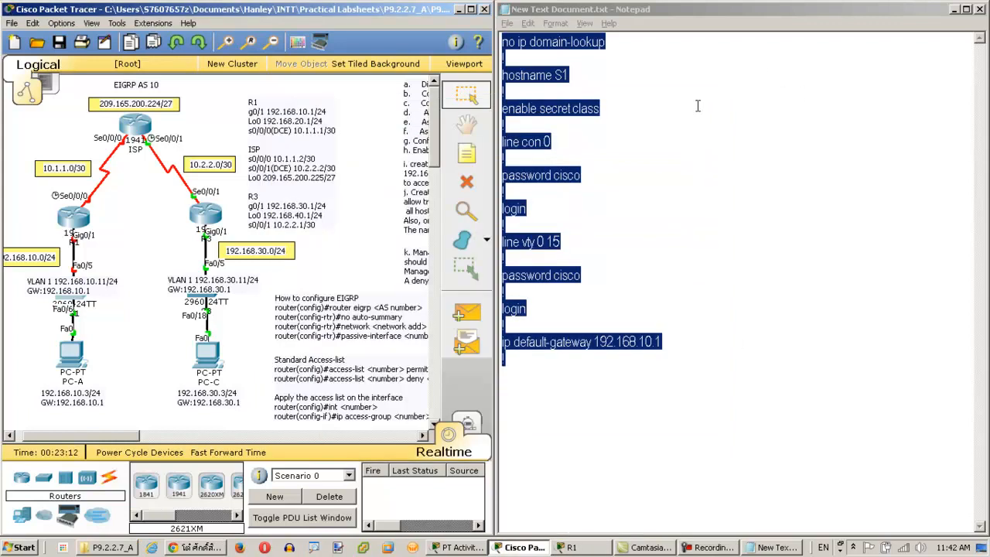
click(718, 103)
Change the Notepad script's hostname to S3 and its default gateway to 192.168.30.1, and copy the whole script
click(598, 245)
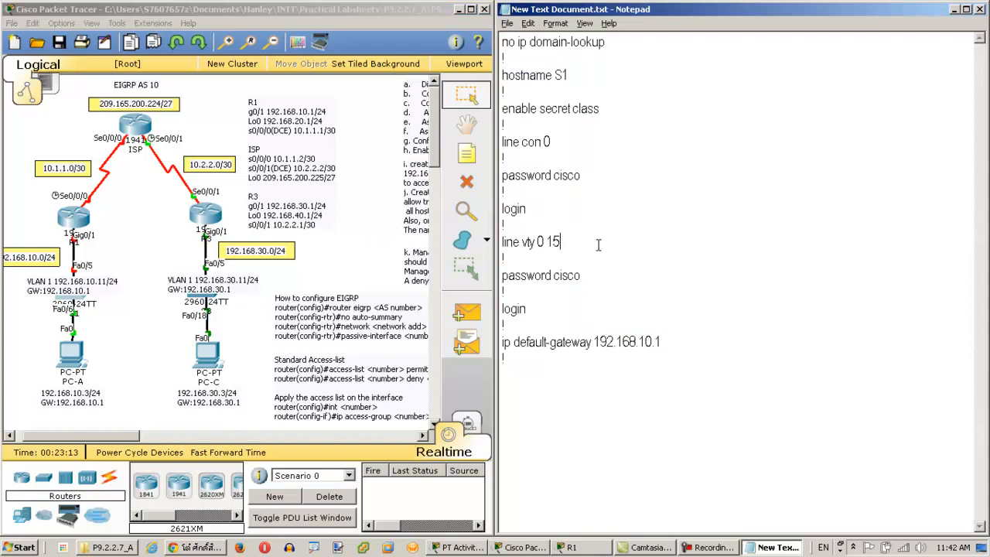
click(585, 74)
key(BackSpace)
text(3)
click(671, 350)
key(BackSpace)
text(3)
key(ctrl+a)
key(super+c)
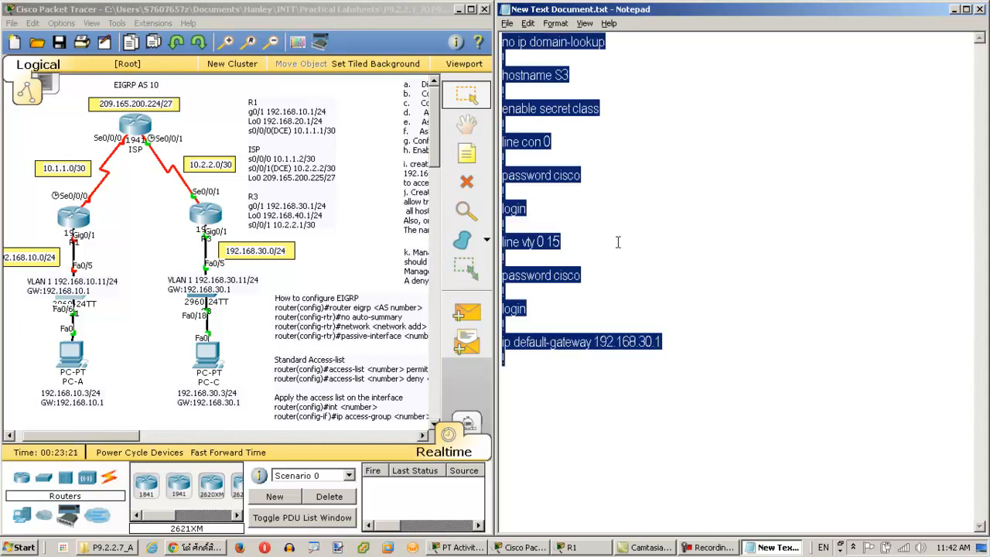
Paste the script with its passwords into switch S3's global configuration mode, and close the switch window
click(208, 303)
key(Return)
text(en)
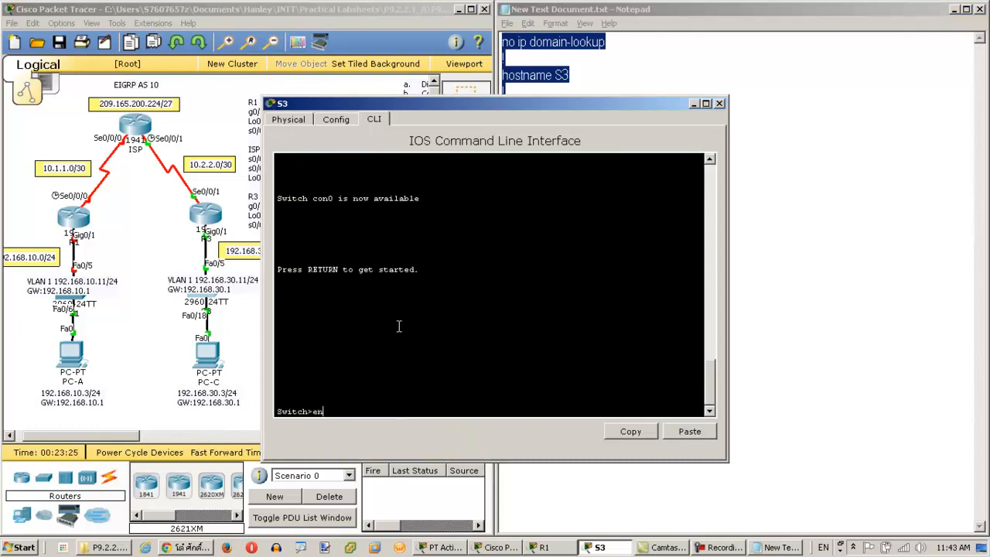
key(Return)
text(conf t)
key(Return)
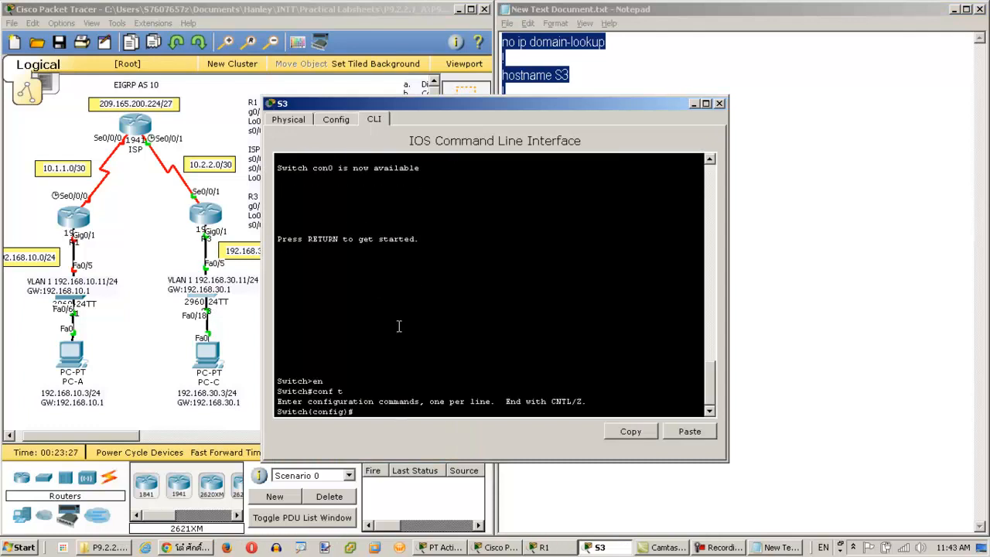
click(689, 432)
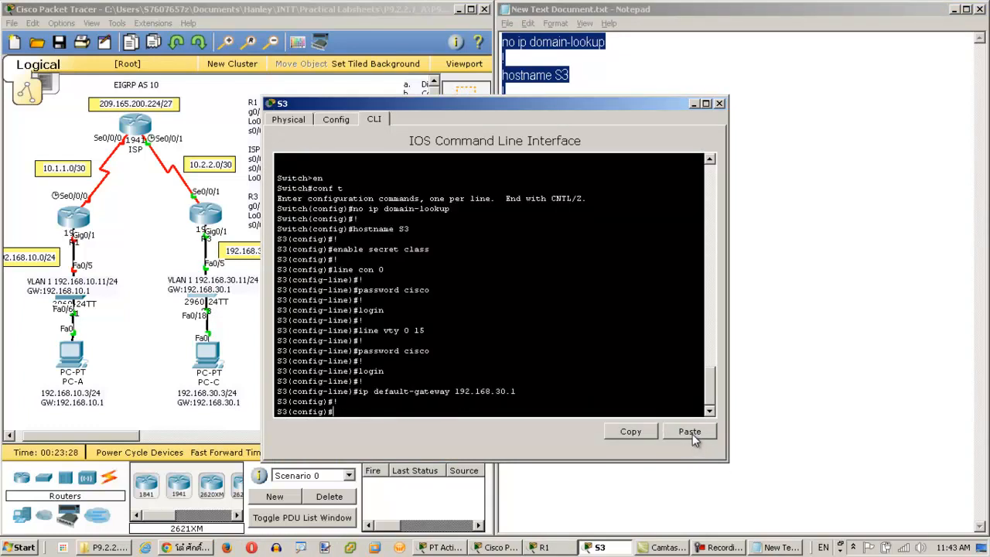
click(719, 104)
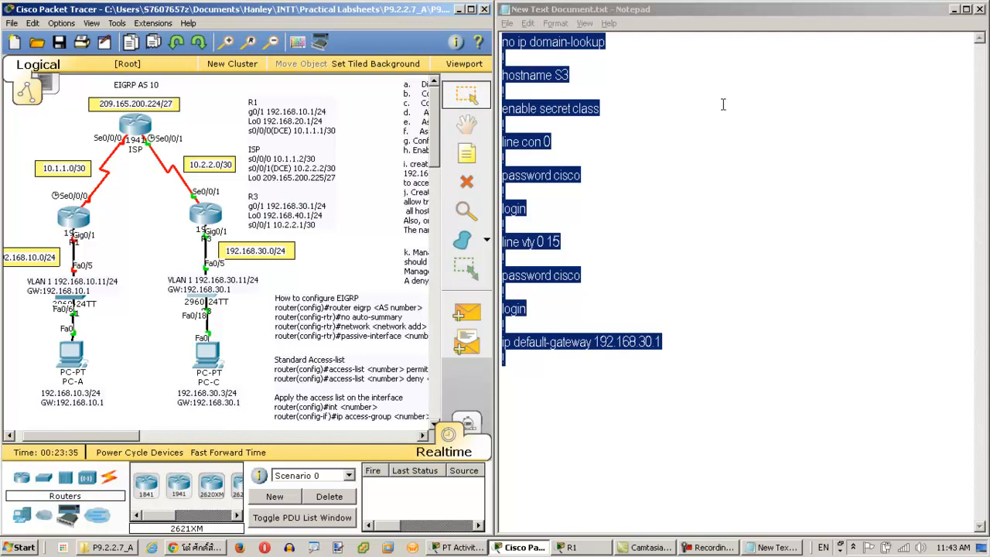
Maximize the topology window and configure router R1's interface g0/1 with IP address 192.168.10.1 255.255.255.0, enabling the interface
click(468, 10)
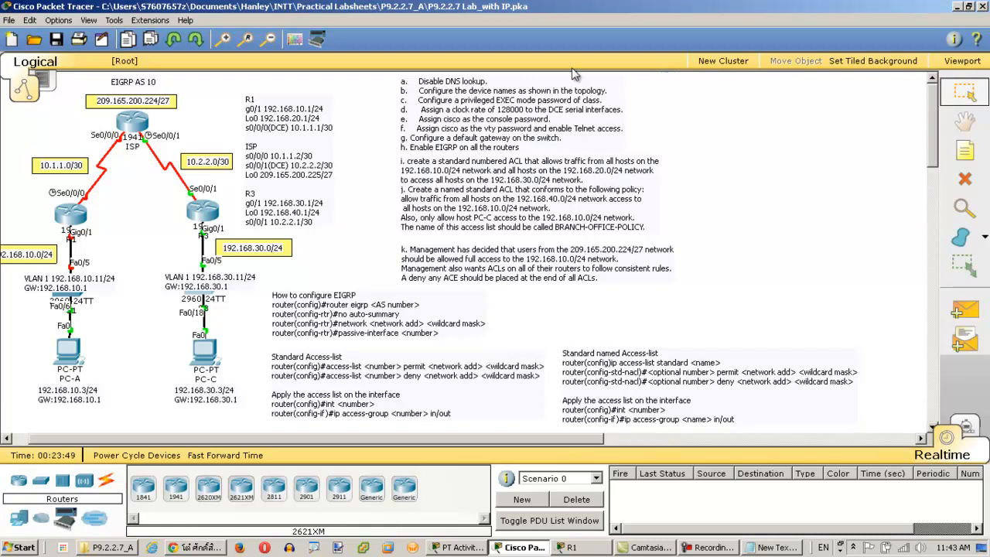
click(78, 214)
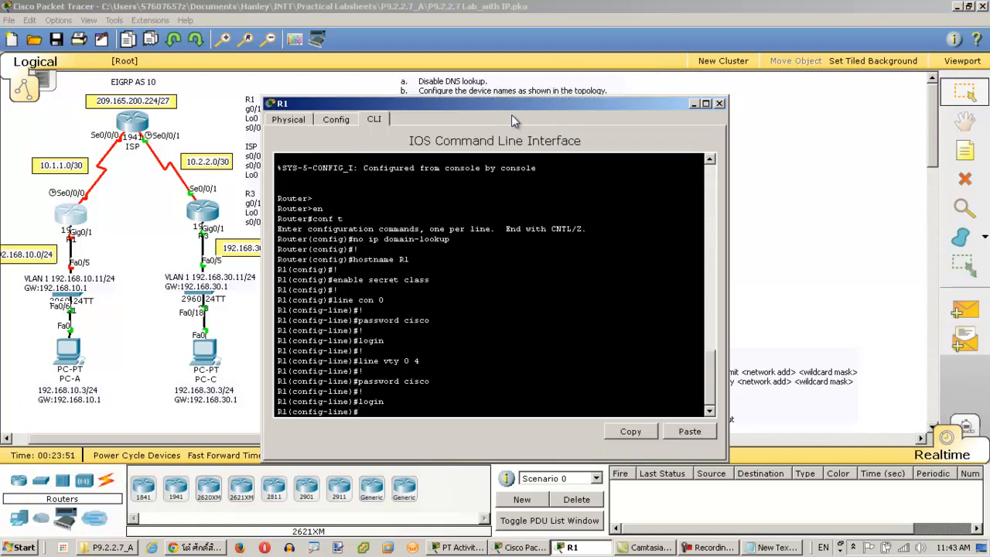
drag(499, 107, 695, 83)
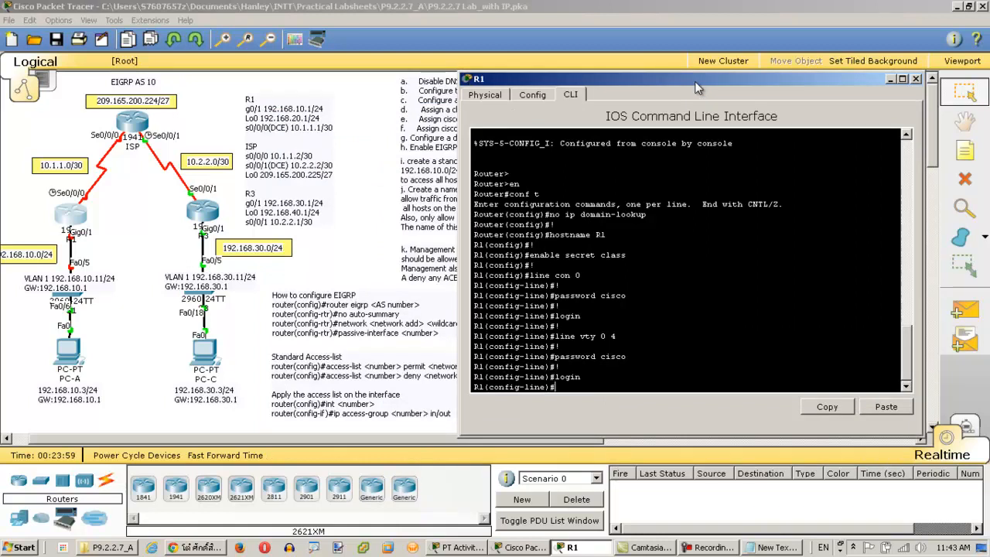
text(int g0/1)
key(Return)
text(ip add)
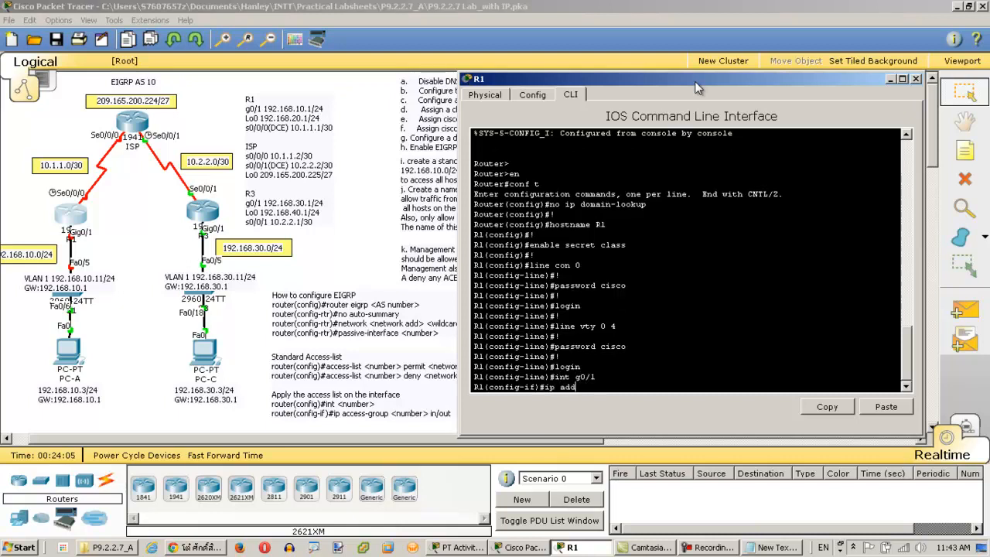
text( 192.168.10.1 255.255.255.0)
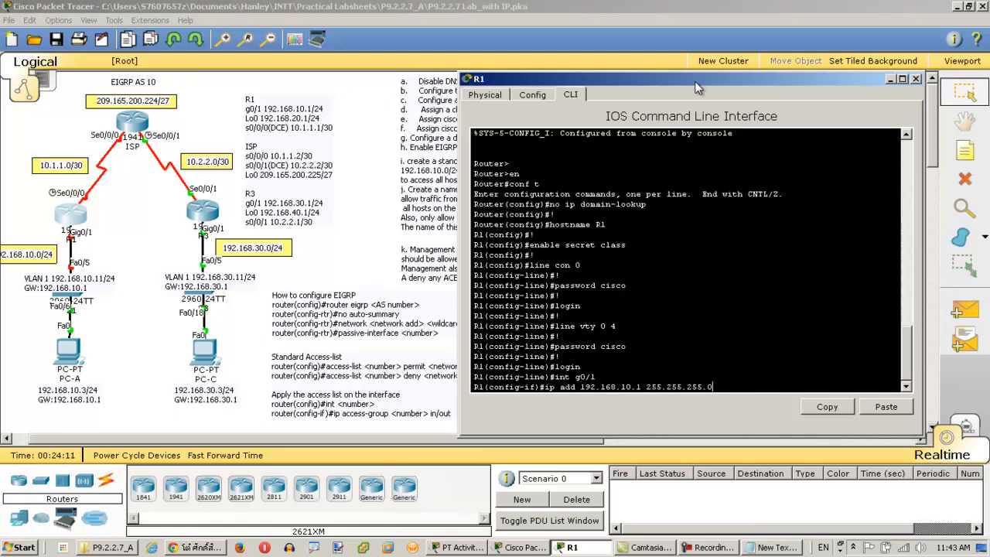
key(Return)
text(no shut)
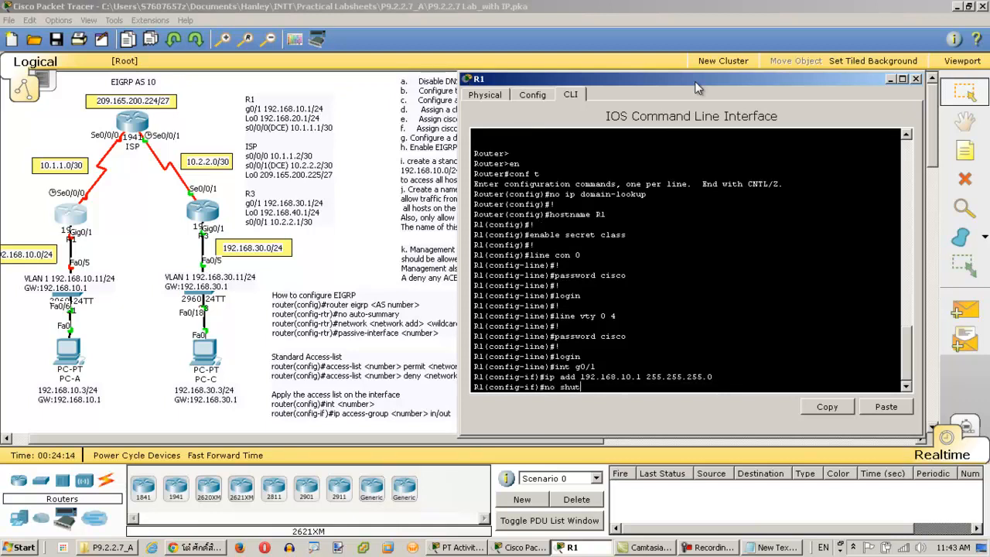
key(Return)
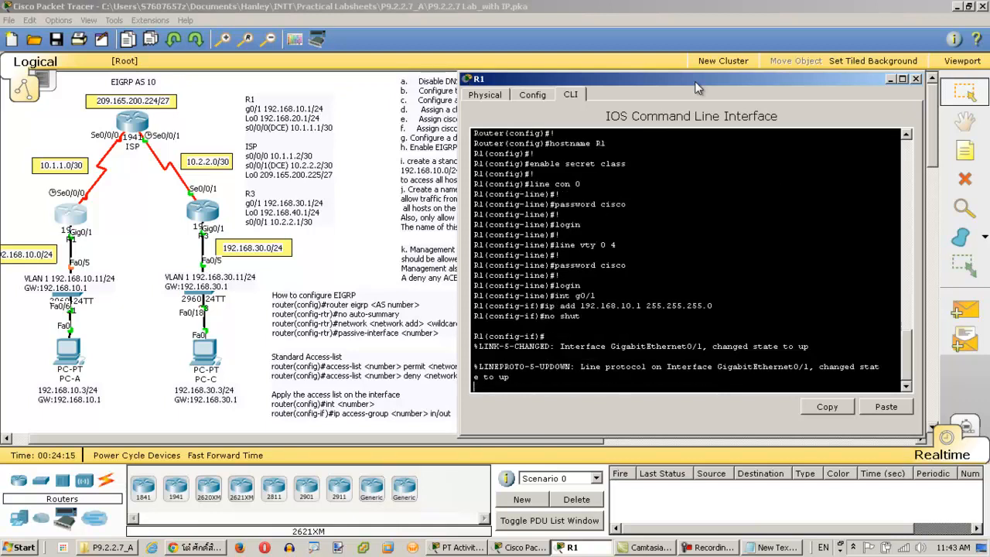
key(Return)
Create loopback interface lo0 on R1 with IP address 192.168.20.1 255.255.255.0 and issue no shut
text(in)
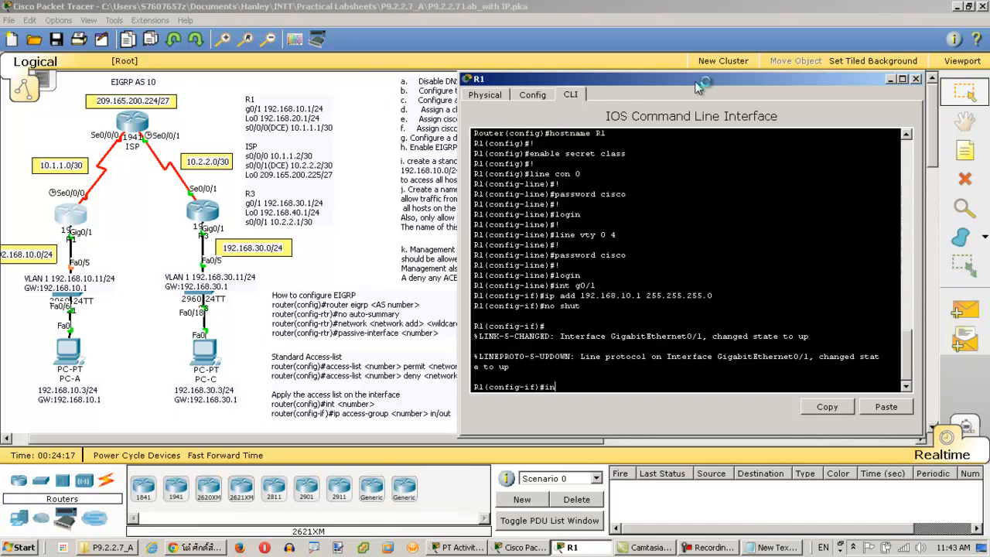
text(t lo0)
key(Return)
text(ip add 192.1)
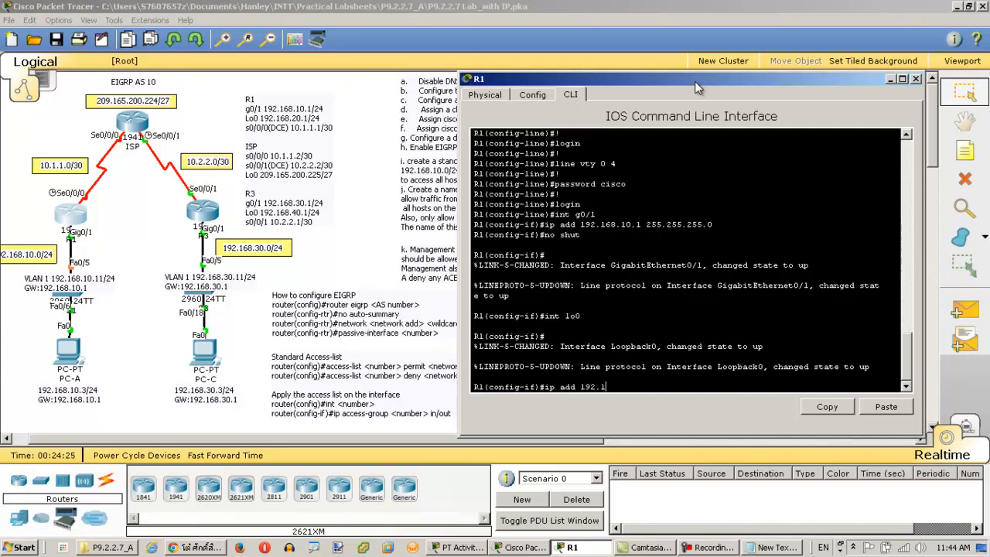
text(68.20.1 255.255.255.0)
key(Return)
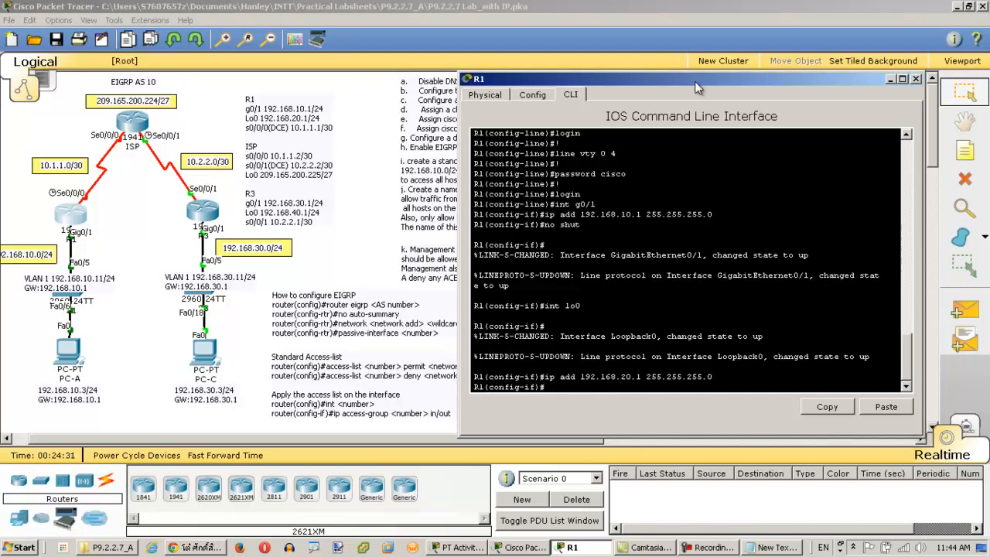
text(no shut)
key(Return)
key(Return)
Configure R1's interface s0/0/0 with IP address 10.1.1.1 255.255.255.252 and clock rate 128000, enable it, and close the router window
text(i)
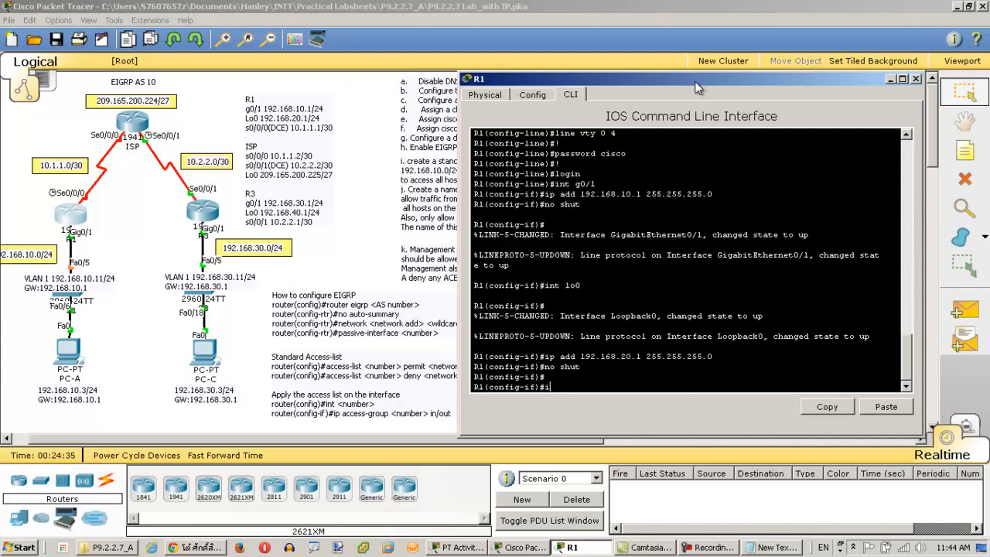
text(nt s0/0/0)
key(Return)
text(ip add 10)
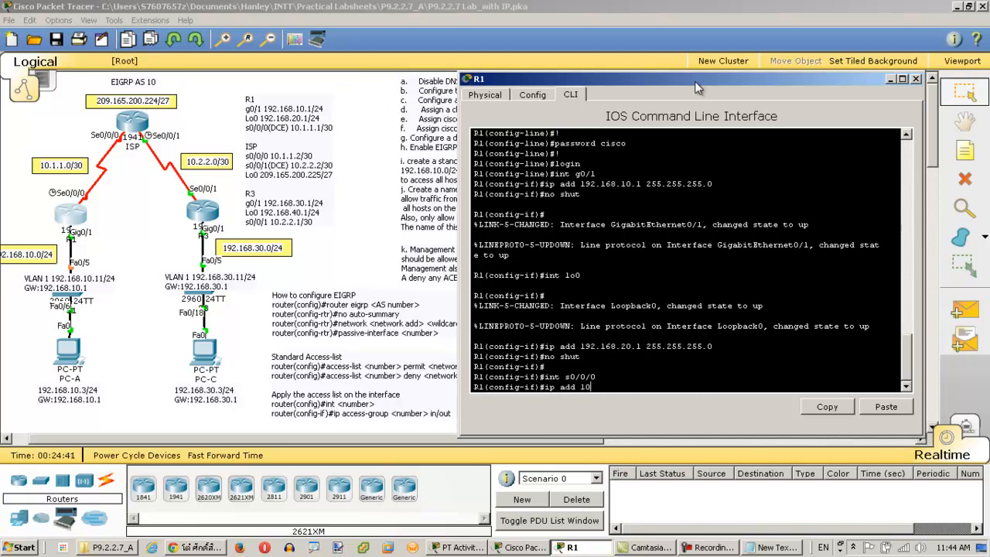
text(.1.1.1 255.255.255.252)
key(Return)
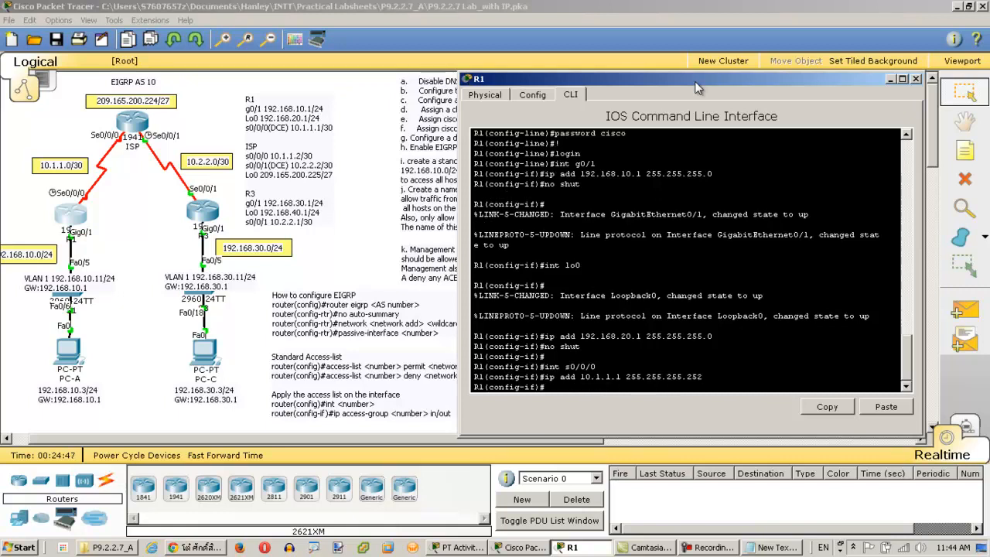
text(clock rate 128000)
key(Return)
text(no shut)
key(Return)
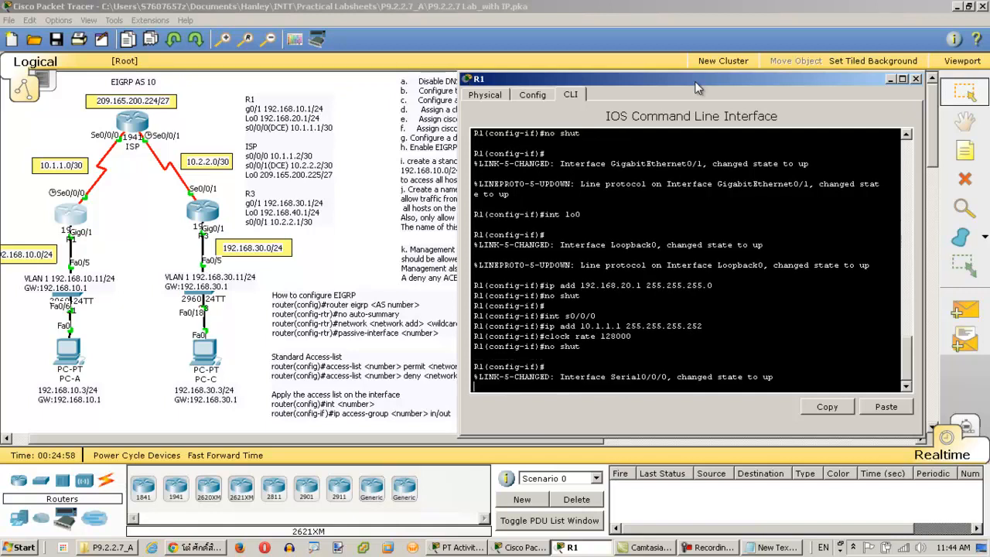
click(917, 80)
Configure interface vlan 1 on switch S1 with IP address 192.168.10.11 255.255.255.0, enable it, and close the switch window
click(69, 300)
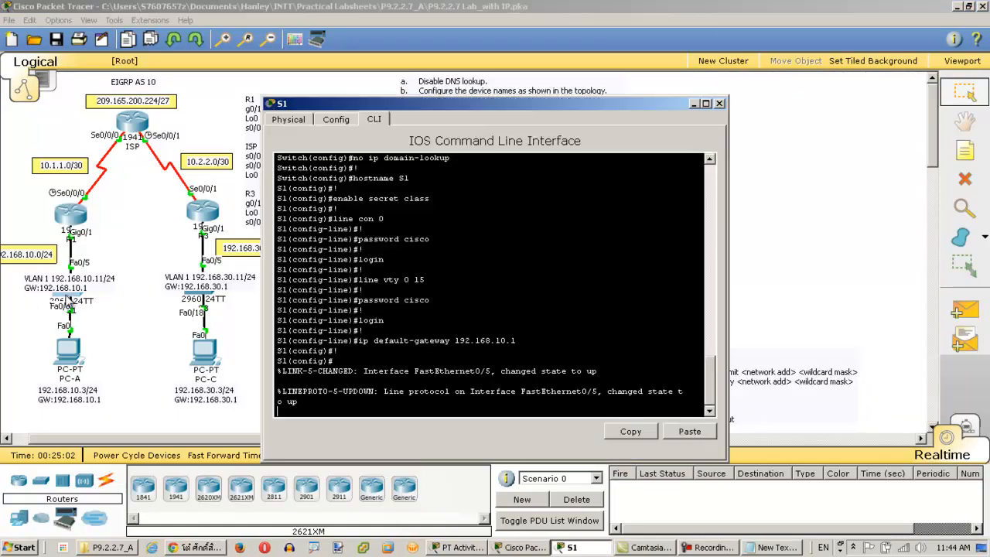
drag(398, 108, 605, 96)
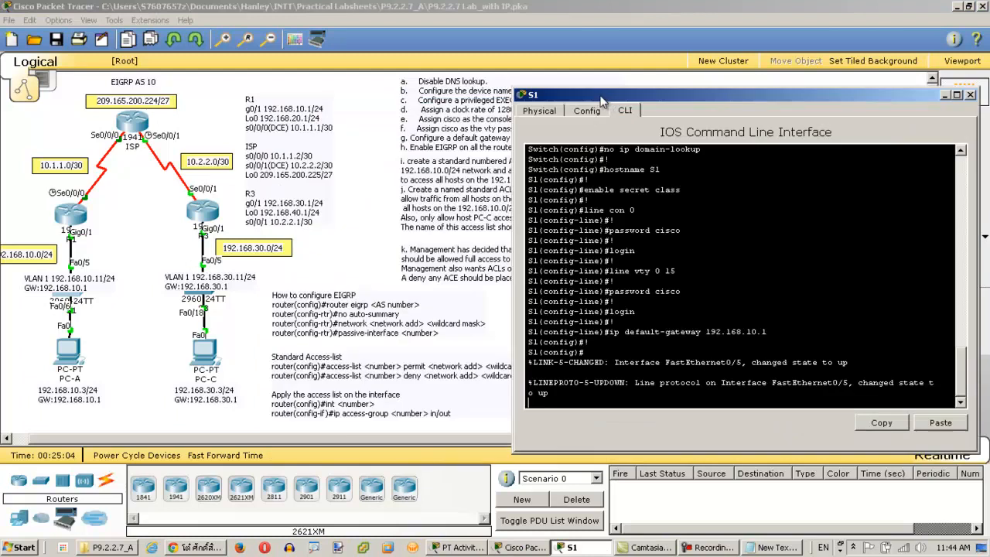
key(Return)
key(Return)
text(int vlan 1)
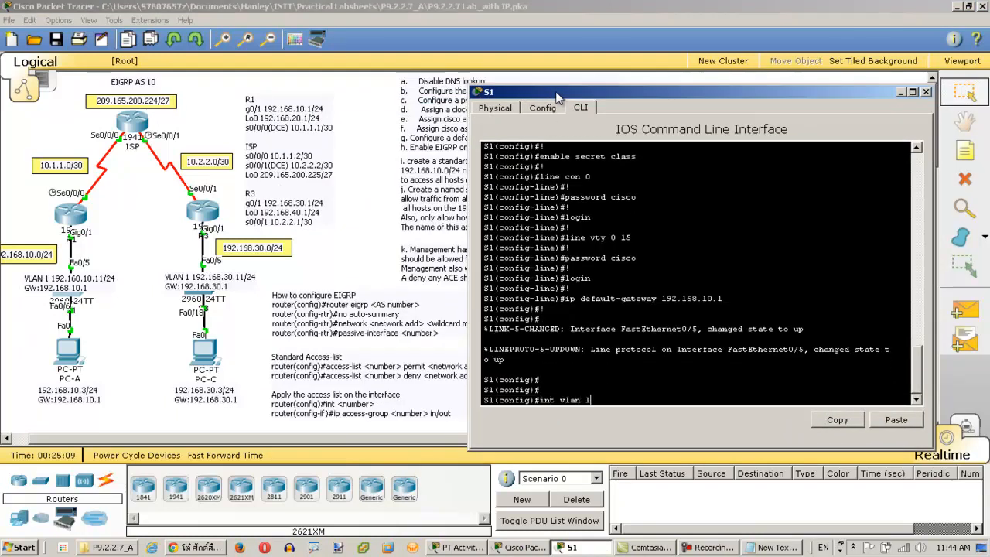
key(Return)
text(ip add)
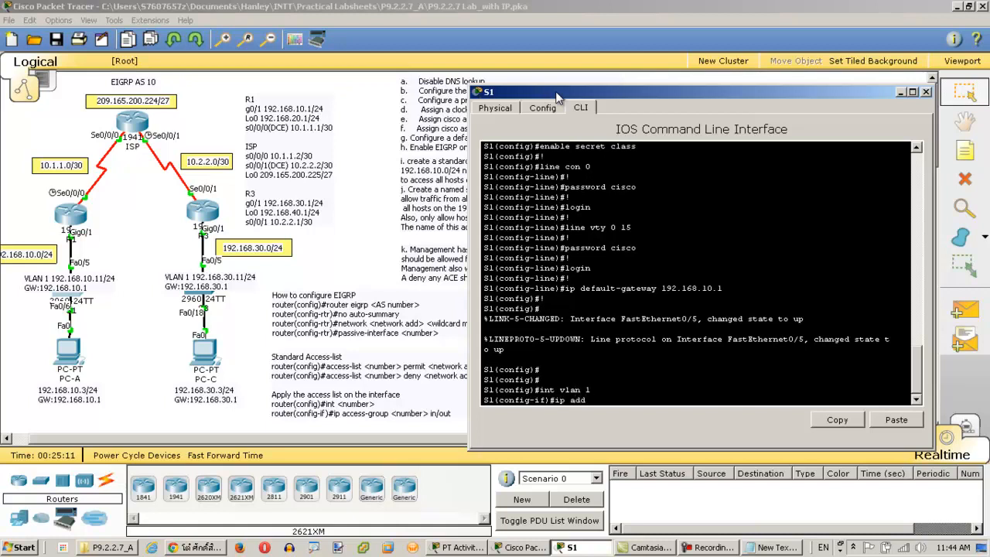
text( 192.168.10.11 255.255.255.0)
key(Return)
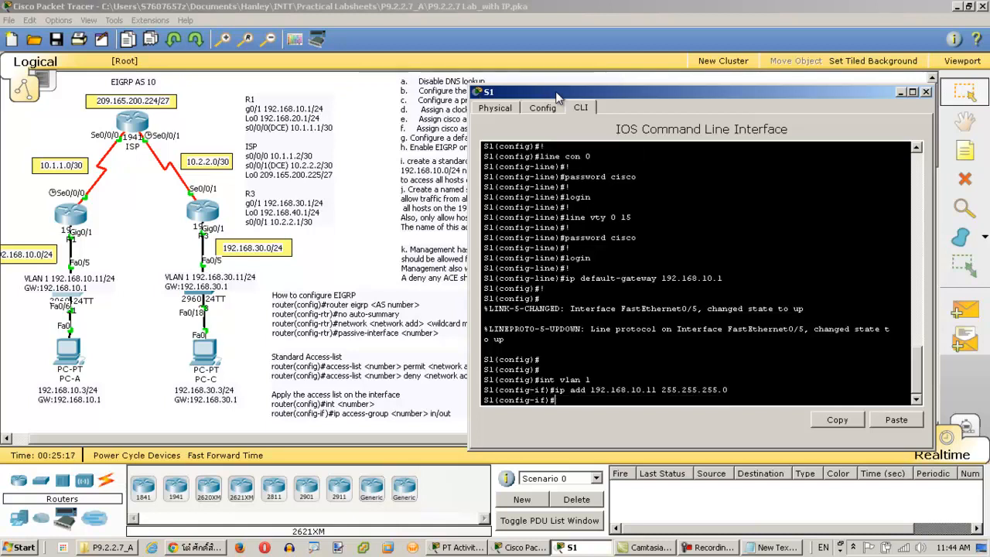
text(no shut)
key(Return)
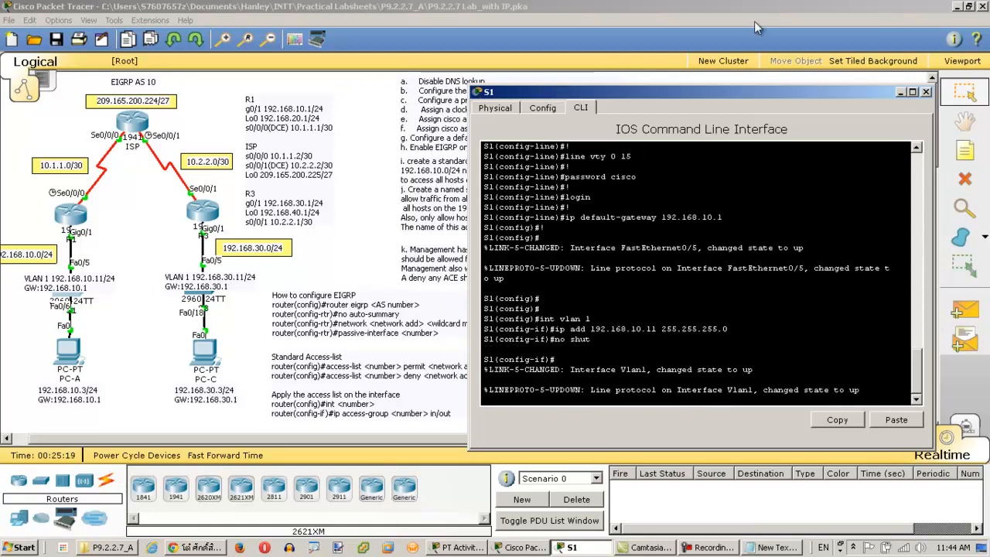
click(927, 92)
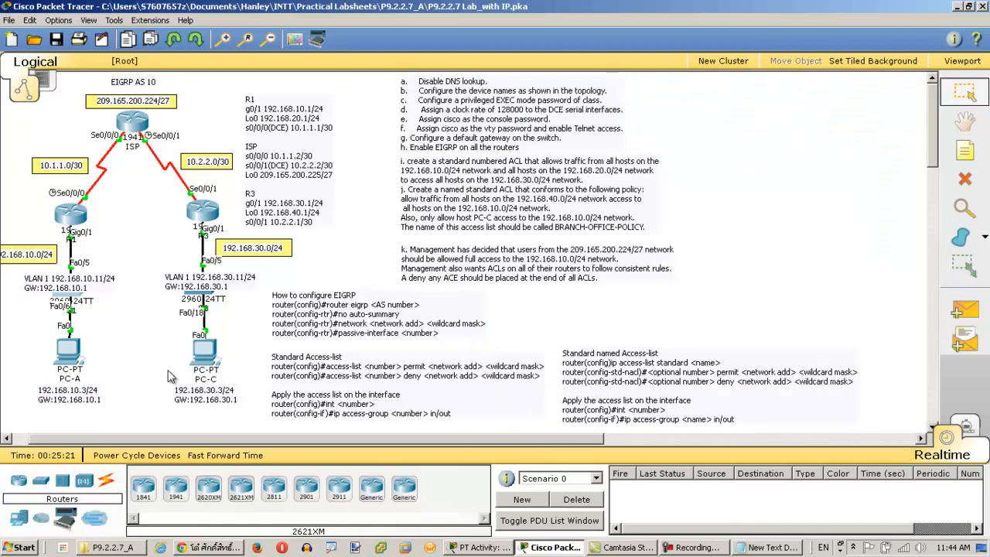
Give PC-A the static IP address 192.168.10.3, subnet mask 255.255.255.0 and default gateway 192.168.10.1, and close its window
click(80, 356)
drag(517, 110, 704, 87)
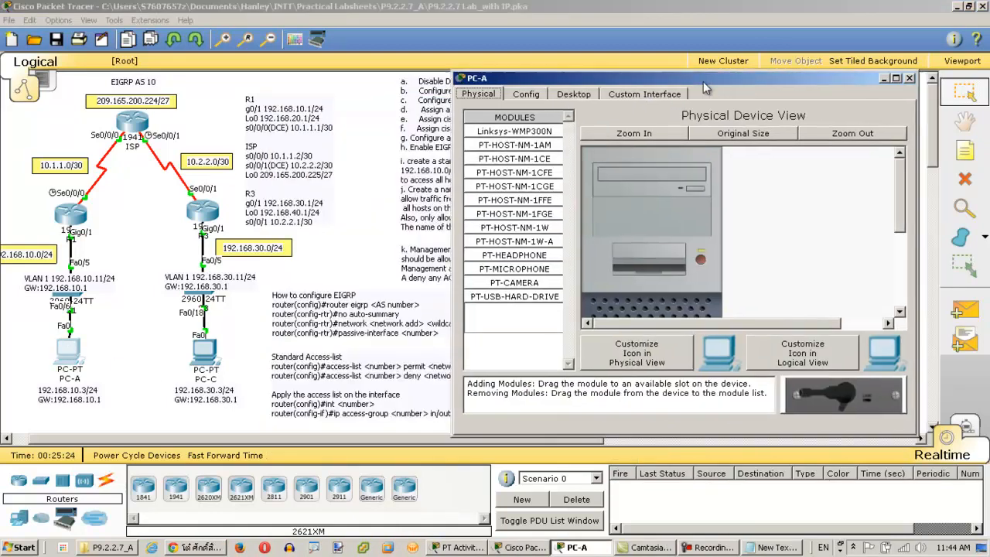
click(574, 94)
click(495, 156)
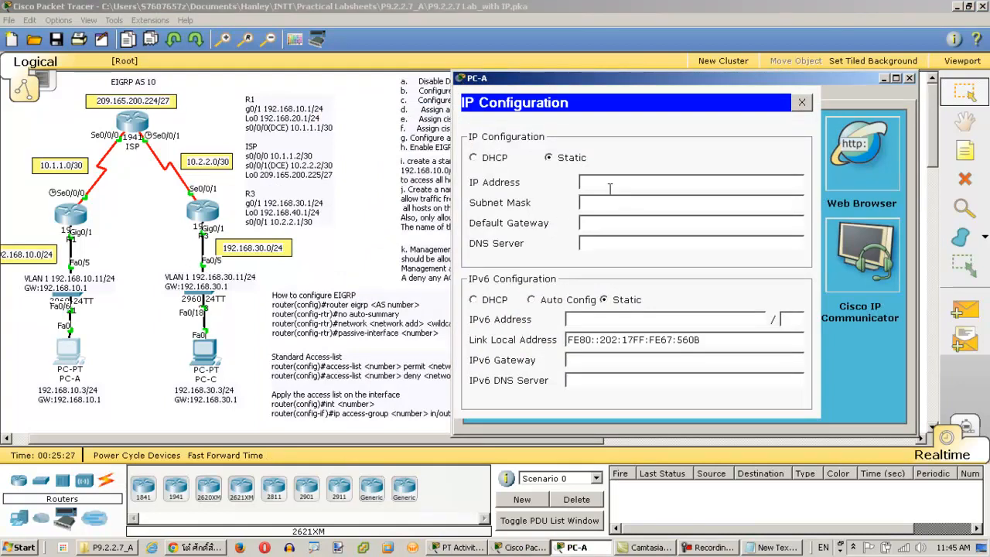
text(192.168.10.3)
click(612, 205)
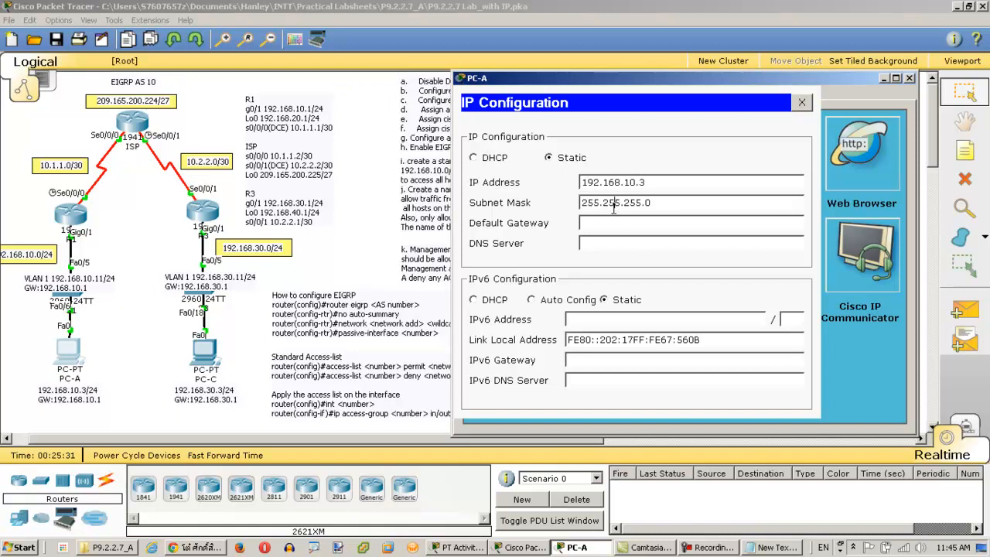
click(662, 226)
text(192.168.10.1)
key(Tab)
click(802, 102)
click(910, 78)
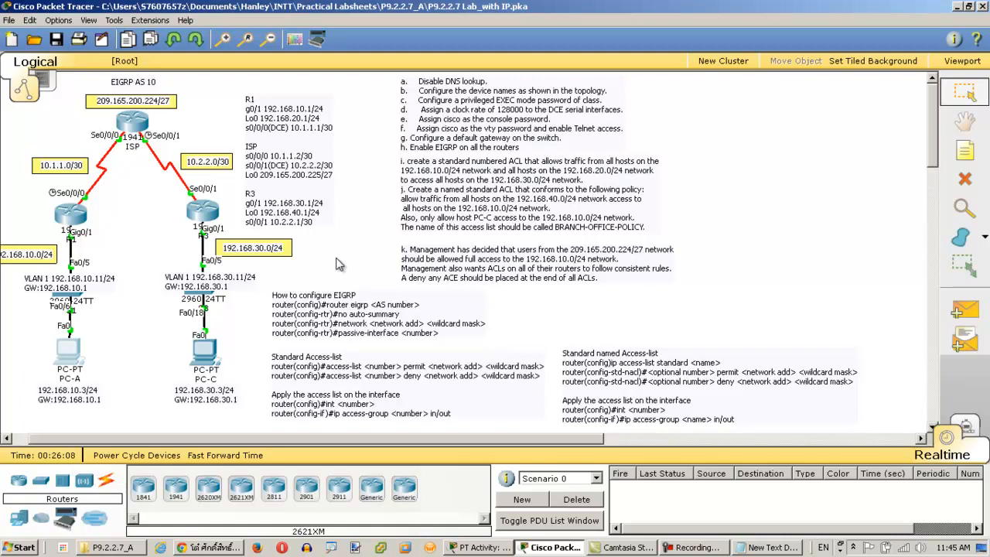
On router R1, leave interface configuration, start EIGRP with AS number 10 and turn off automatic summarization
click(68, 214)
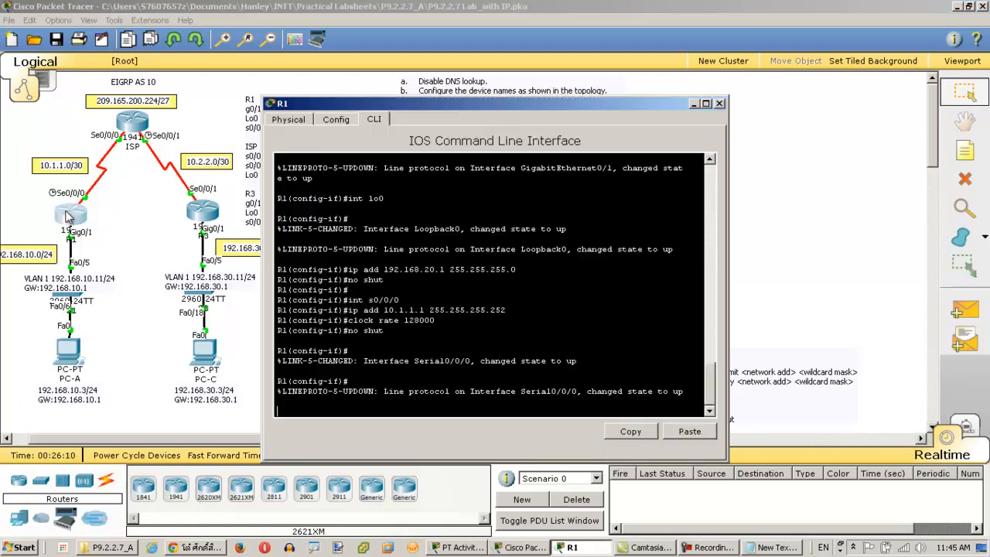
key(Return)
key(Return)
key(Return)
text(exit)
key(Return)
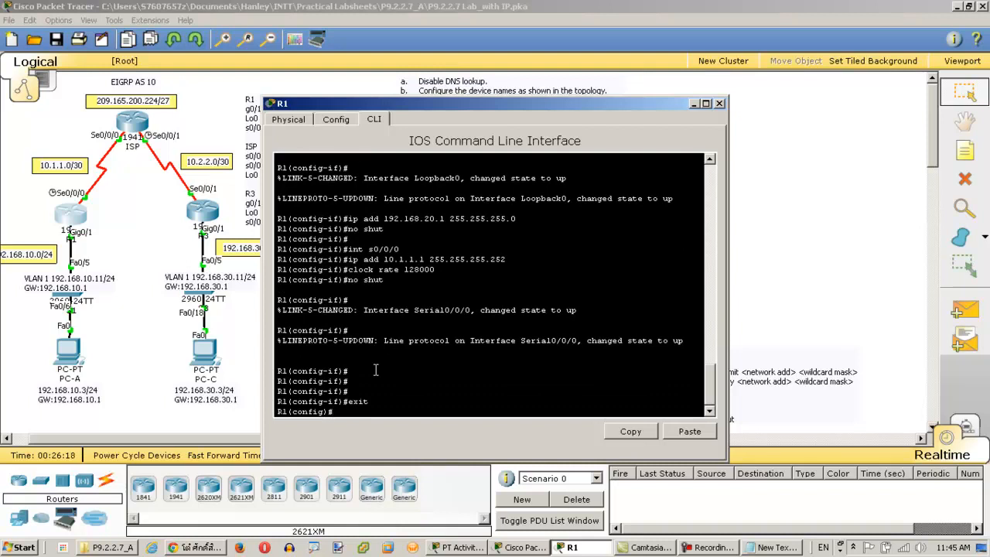
text(router eigrp 1)
text(0)
key(Return)
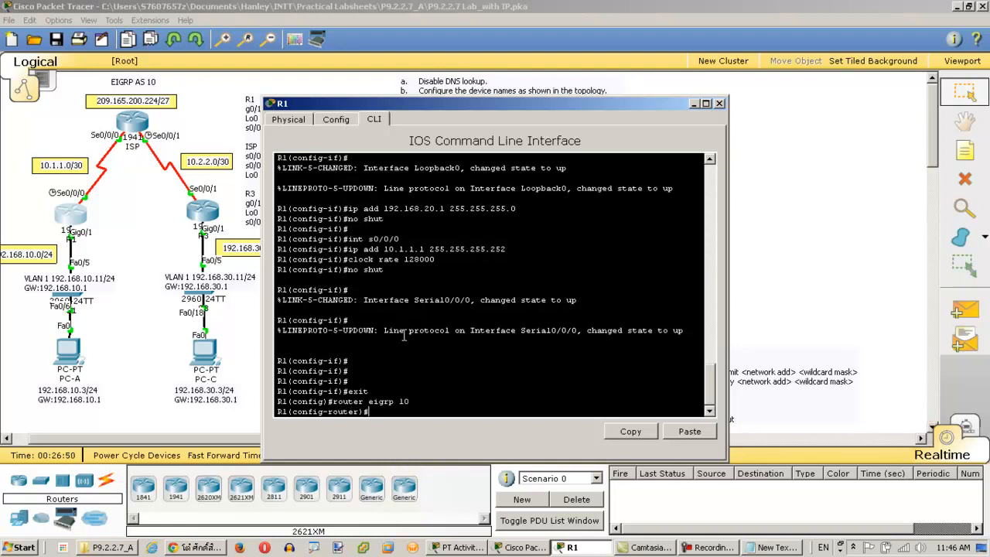
text(no auto-summary)
key(Return)
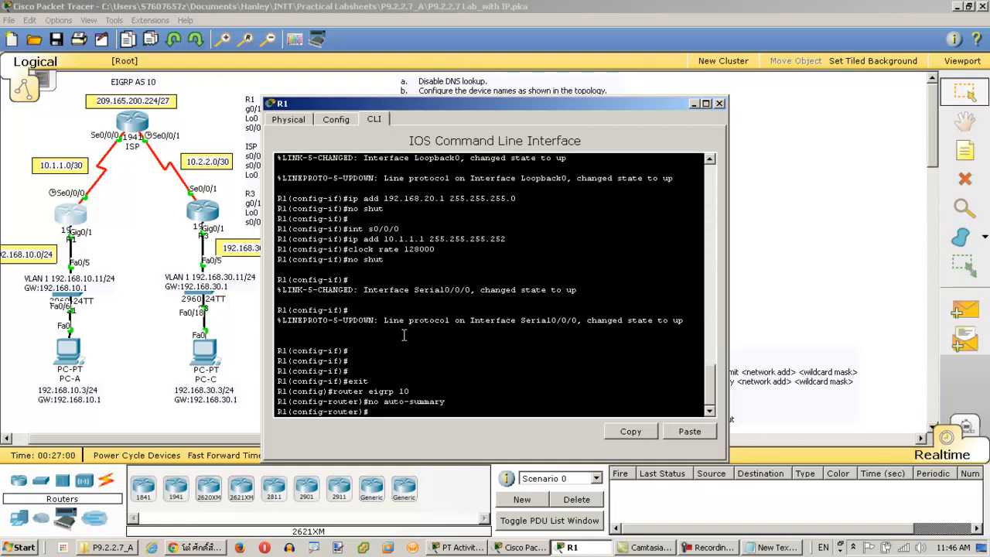
List R1's routing table and advertise network 10.1.1.0 with wildcard mask 0.0.0.3 in EIGRP 10
text(do show ip route)
key(Return)
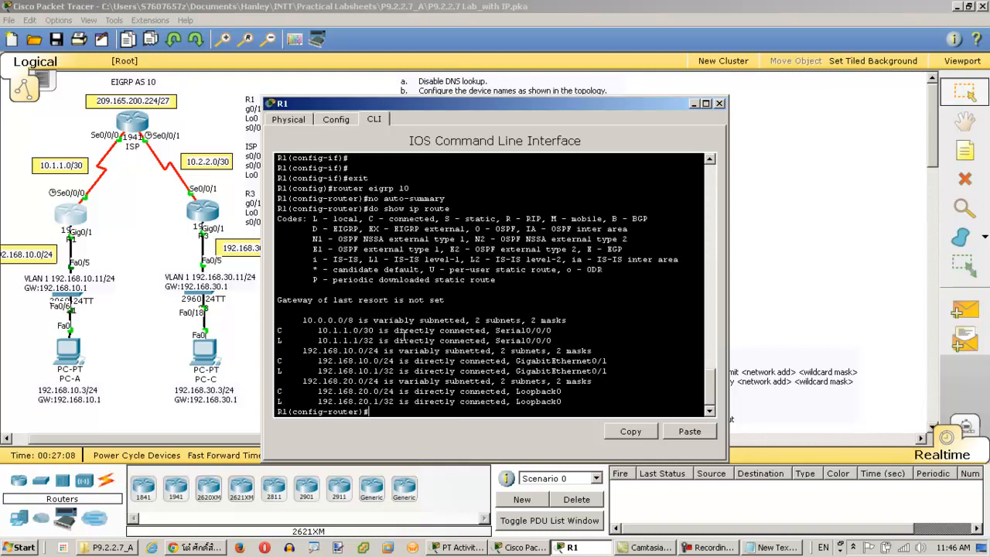
text(network 10.1.1.0)
text(0.0.0.3)
key(Return)
Advertise networks 192.168.10.0 and 192.168.20.0 with wildcard mask 0.0.0.255 in R1's EIGRP process, and close the router window
text(network)
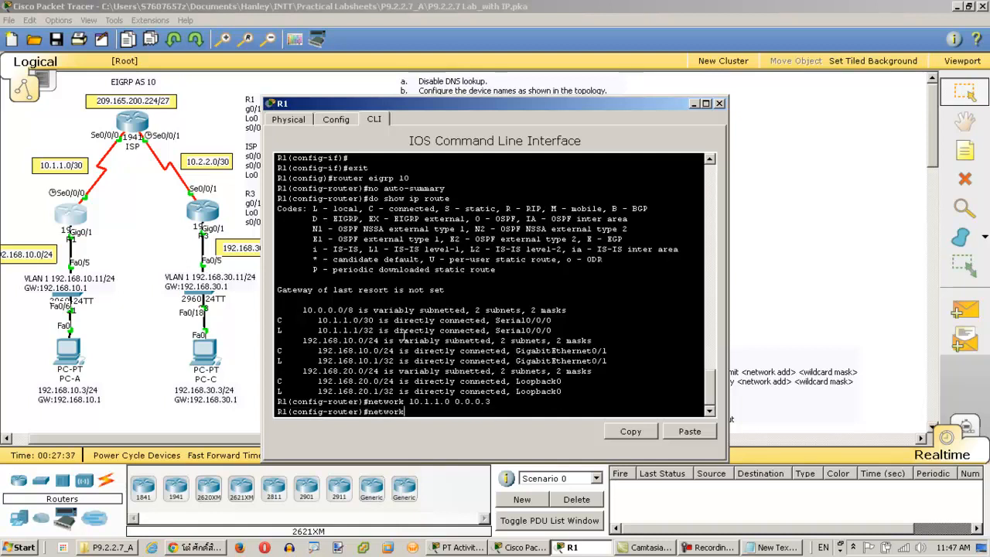
text( 192.168.10.0 0.0.0.255)
key(Return)
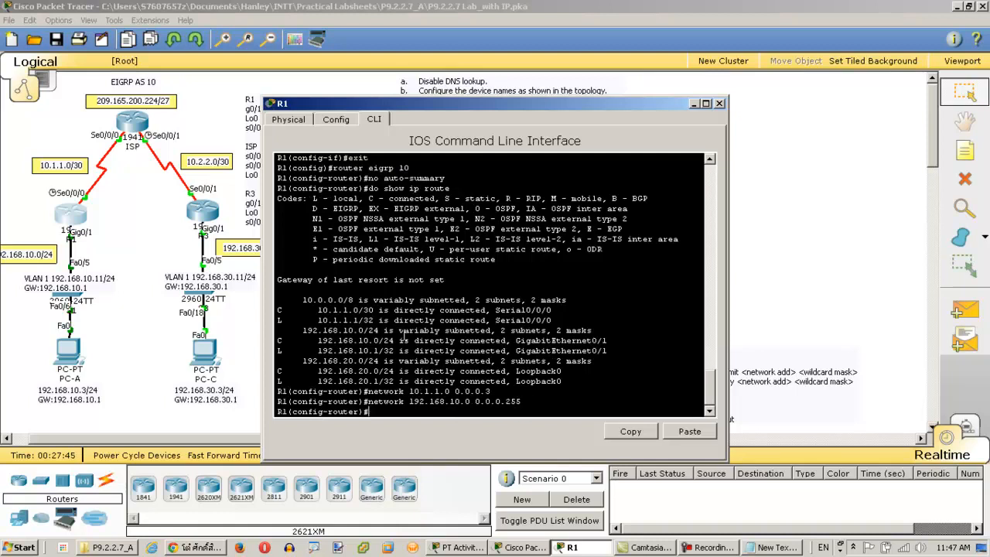
text(network 192.168.20.0)
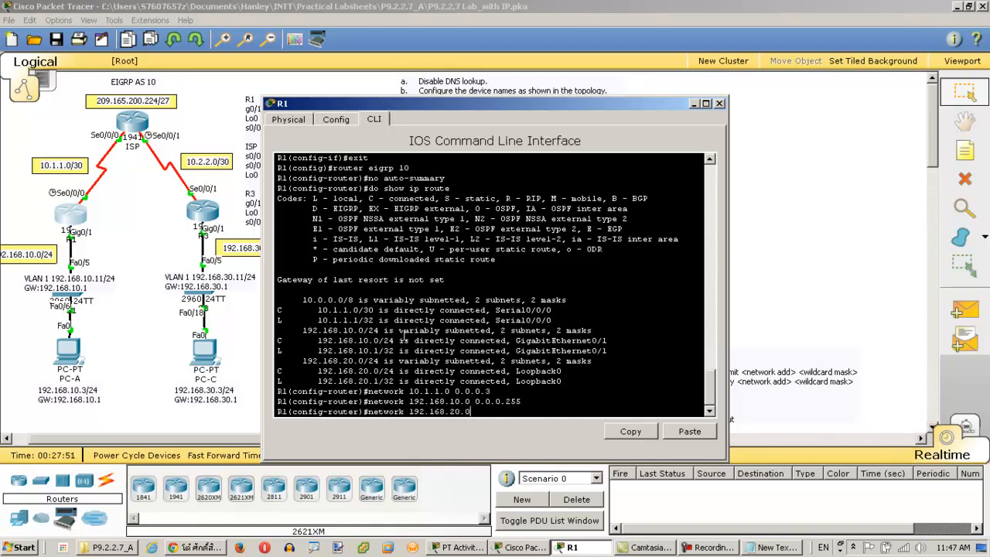
text( 0.0.0.255)
key(Return)
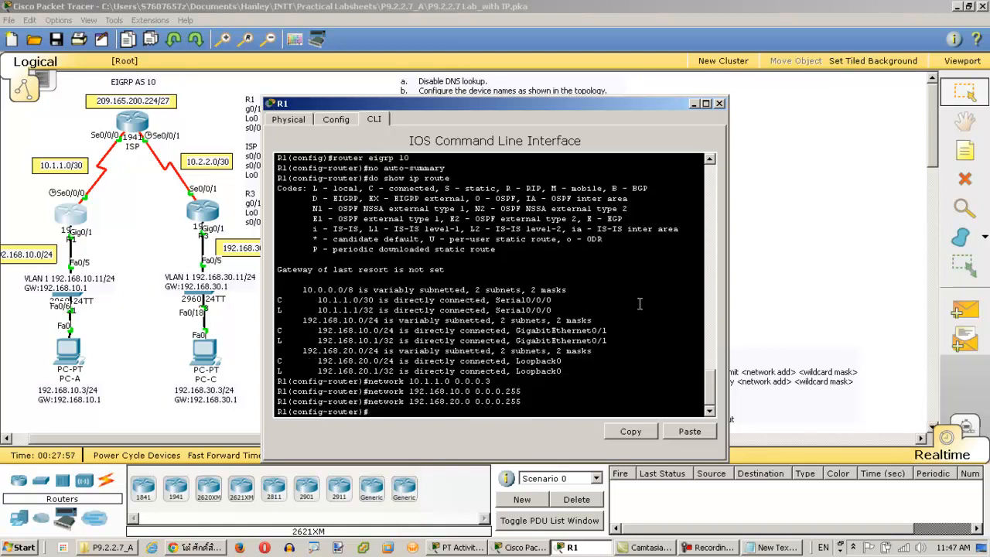
click(719, 104)
On router ISP, leave line configuration, start EIGRP with AS number 10 and turn off automatic summarization
click(132, 126)
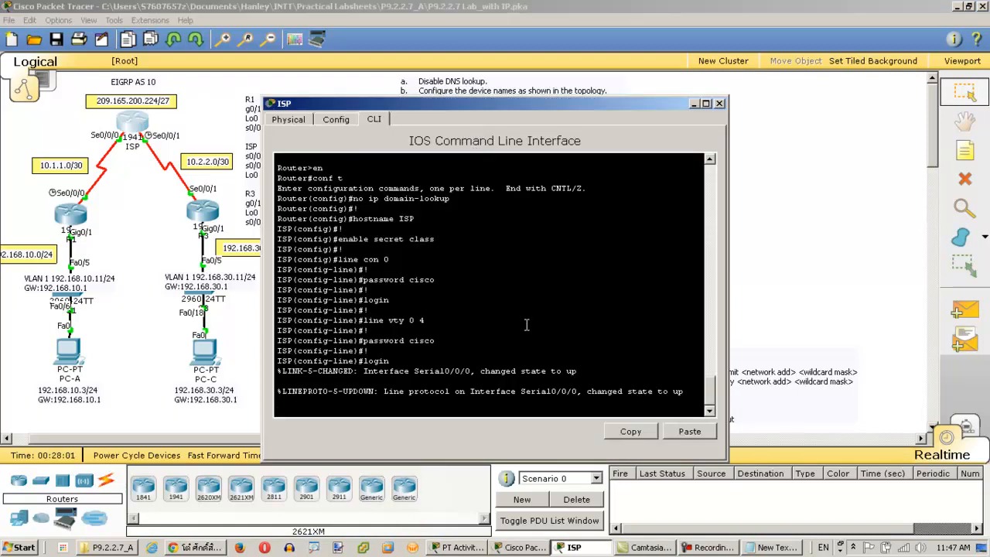
key(Return)
key(Return)
key(Return)
text(exit)
key(Return)
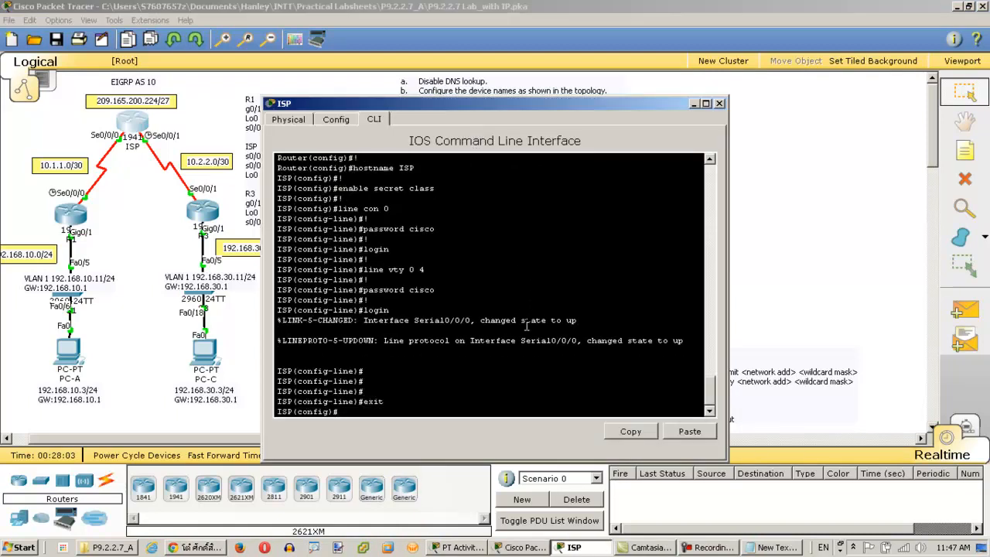
text(router eig)
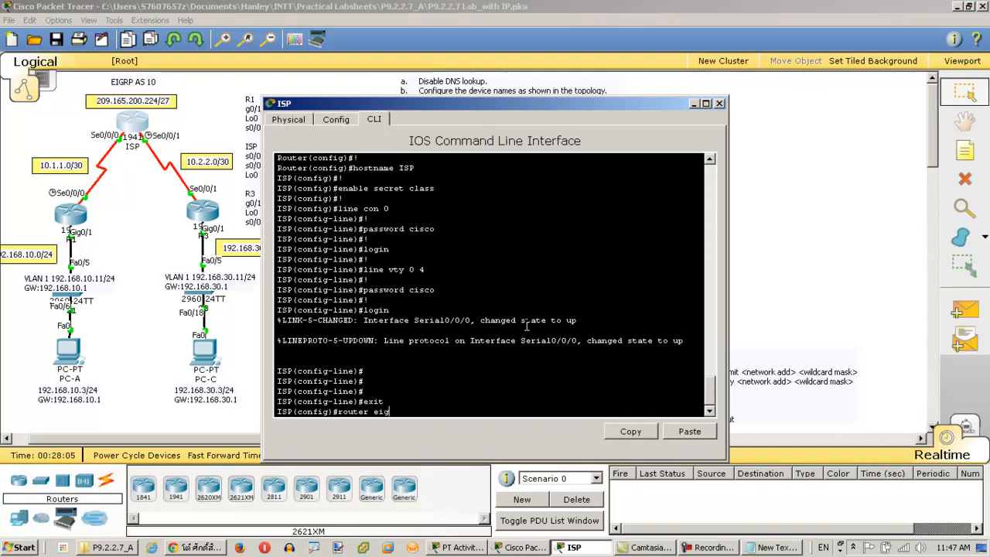
text(rp 10)
key(Return)
text(no auto-summary)
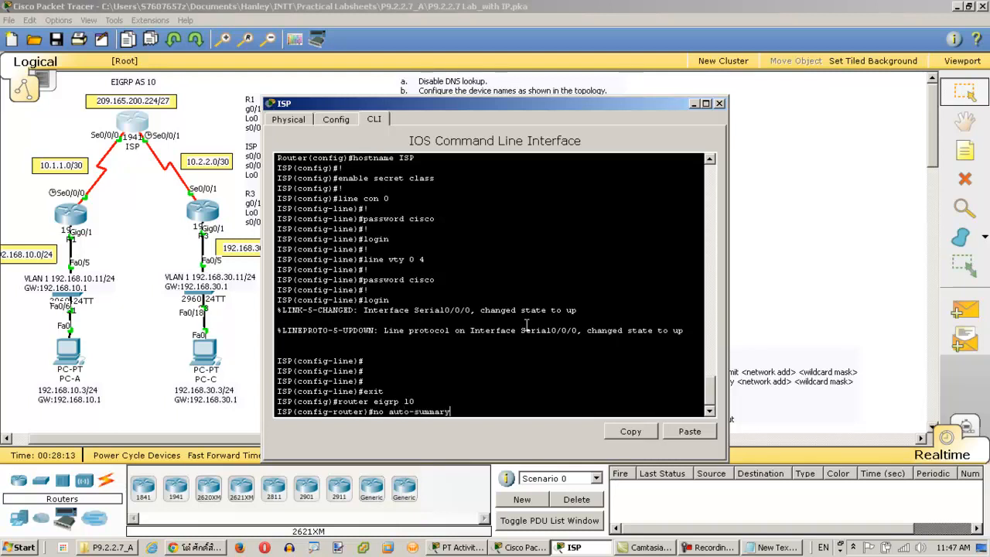
key(Return)
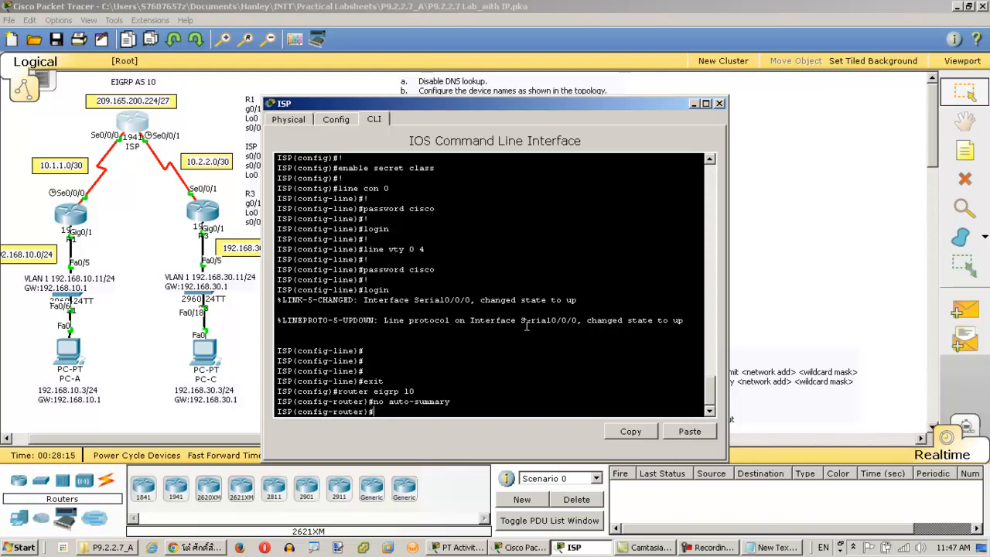
List ISP's routing table and advertise network 10.1.1.0 with wildcard mask 0.0.0.3 in EIGRP 10
click(700, 547)
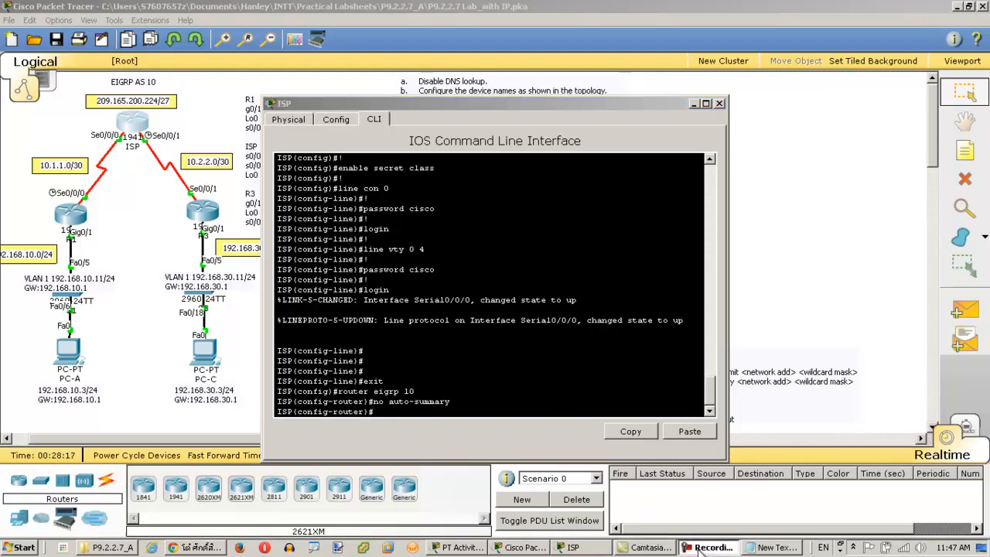
click(412, 411)
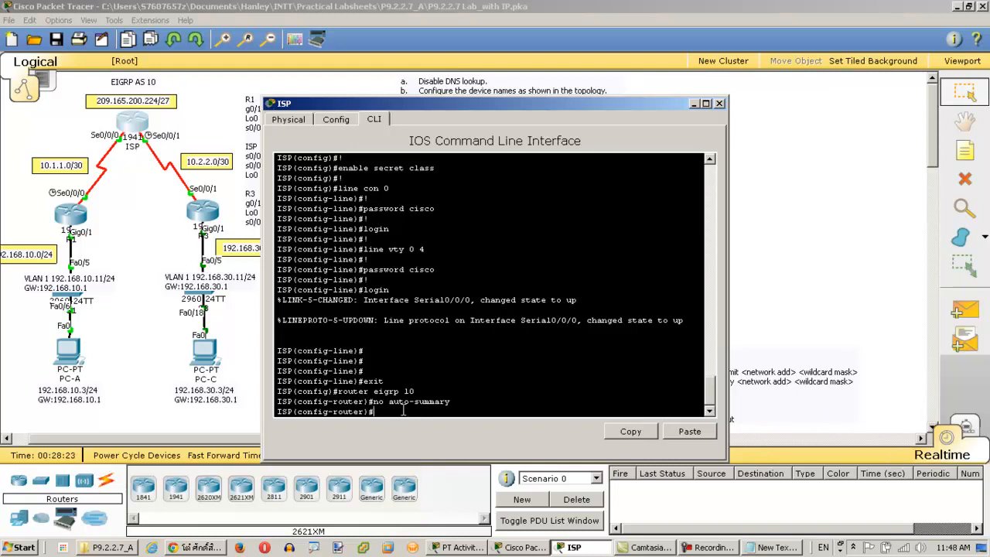
text(do show ip route)
key(Return)
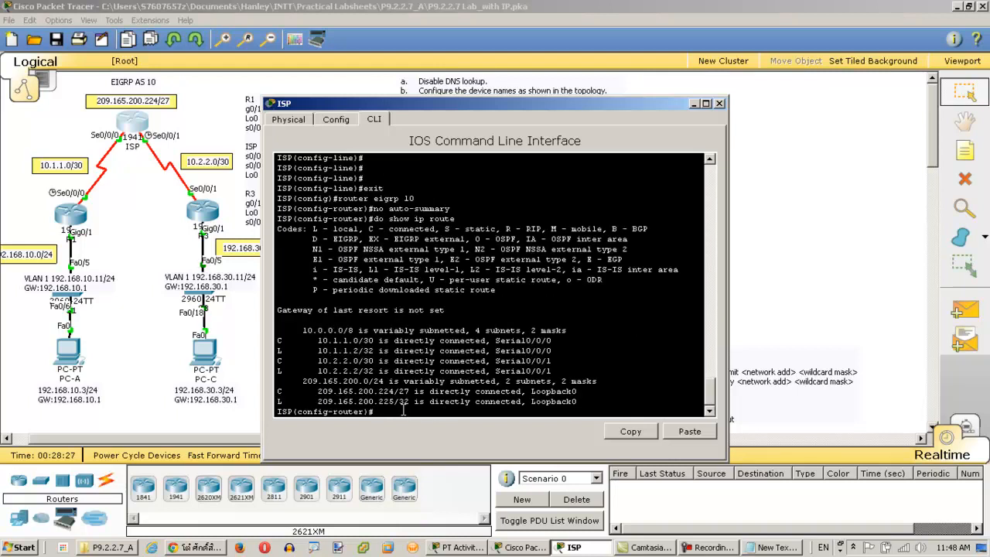
text(network 10.1.1.0)
key(BackSpace)
key(BackSpace)
text(.0 0.0.0.3)
key(Return)
key(Return)
Advertise networks 10.2.2.0 0.0.0.3 and 209.165.200.224 0.0.0.31 in ISP's EIGRP process, and close the router window
text(network)
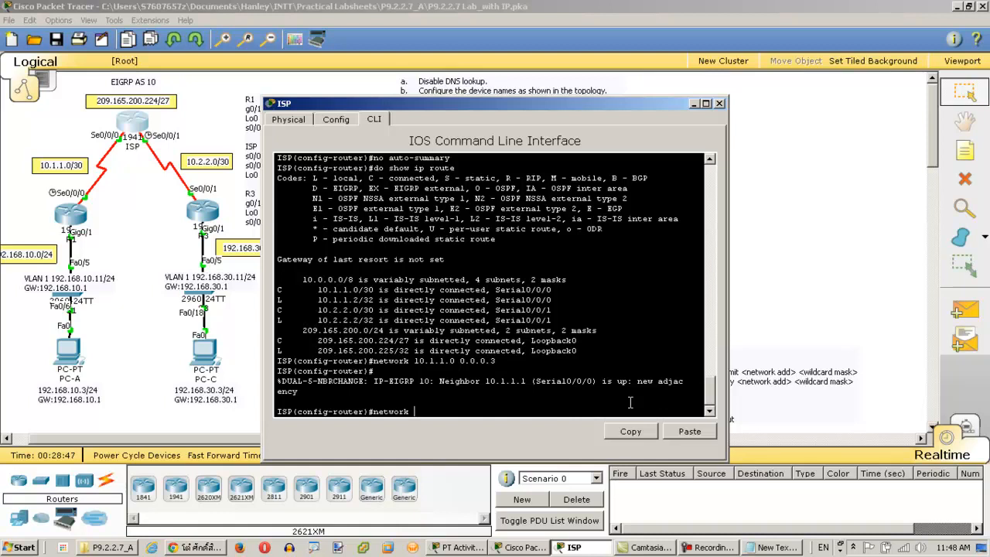
text(10.2.2.0 0.0.0.3)
key(Return)
text(network)
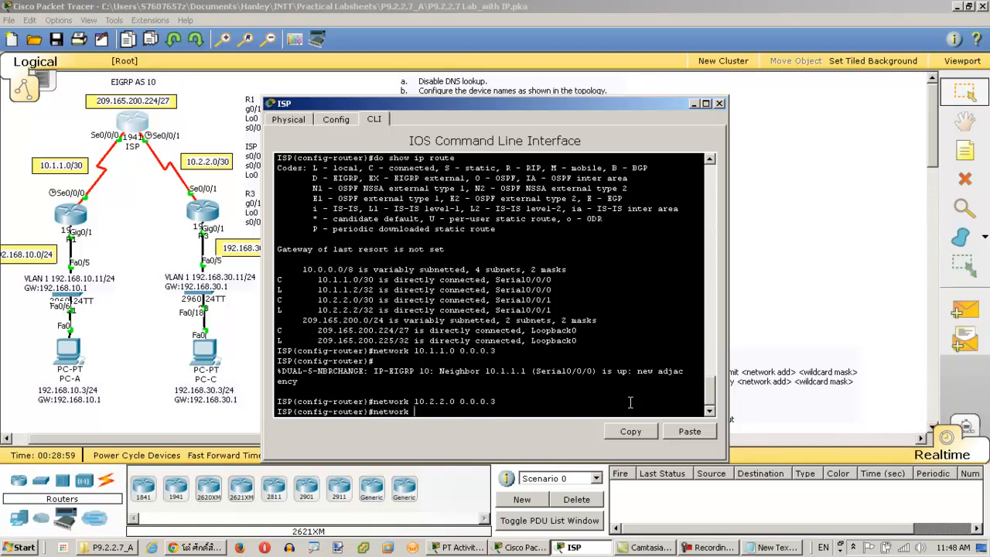
text( 209.165.200.224 0.0.0.31)
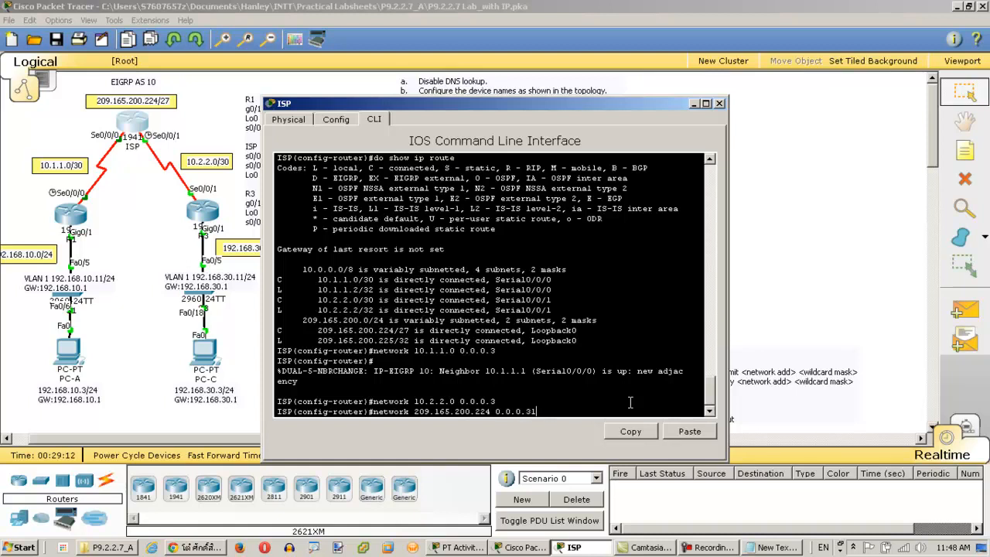
key(Return)
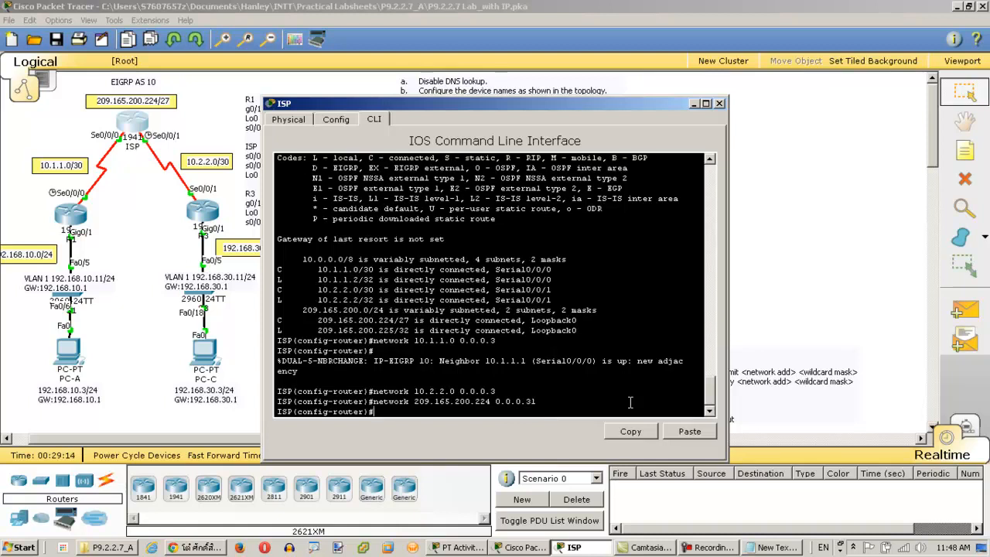
click(719, 103)
On router R3, leave line configuration, start EIGRP with AS number 10 and turn off automatic summarization
click(216, 212)
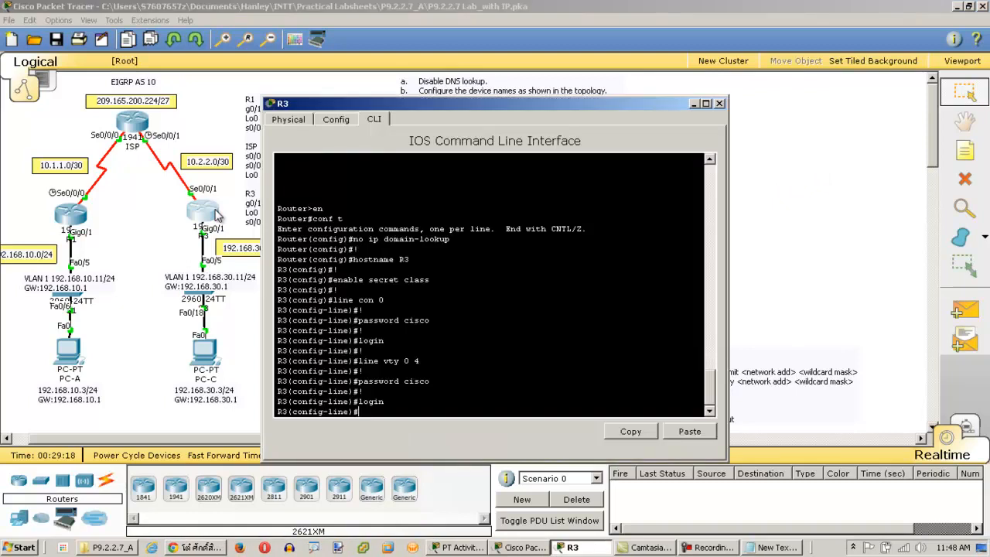
drag(485, 103, 640, 69)
key(Return)
key(Return)
key(Return)
text(exit)
key(Return)
text(router e)
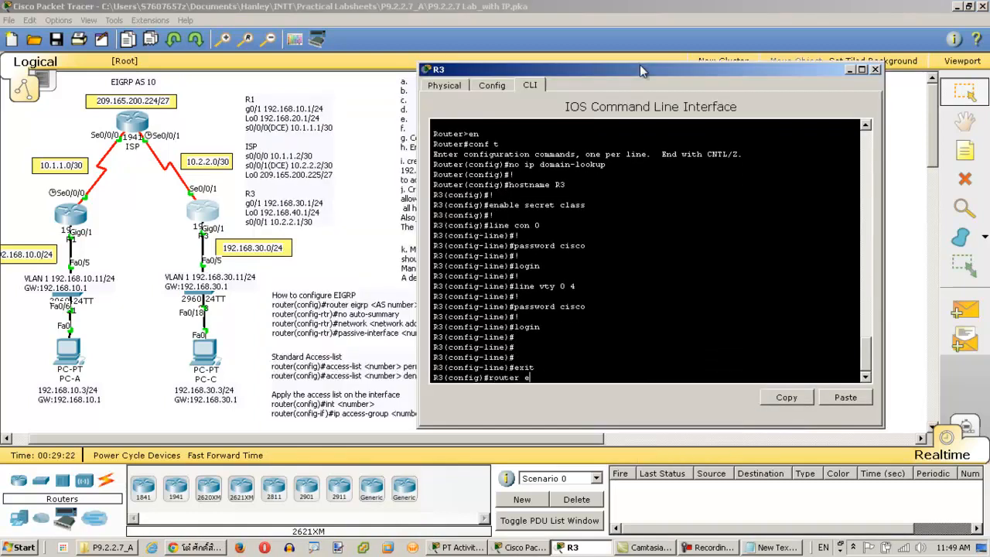
text(igrp 10)
key(Return)
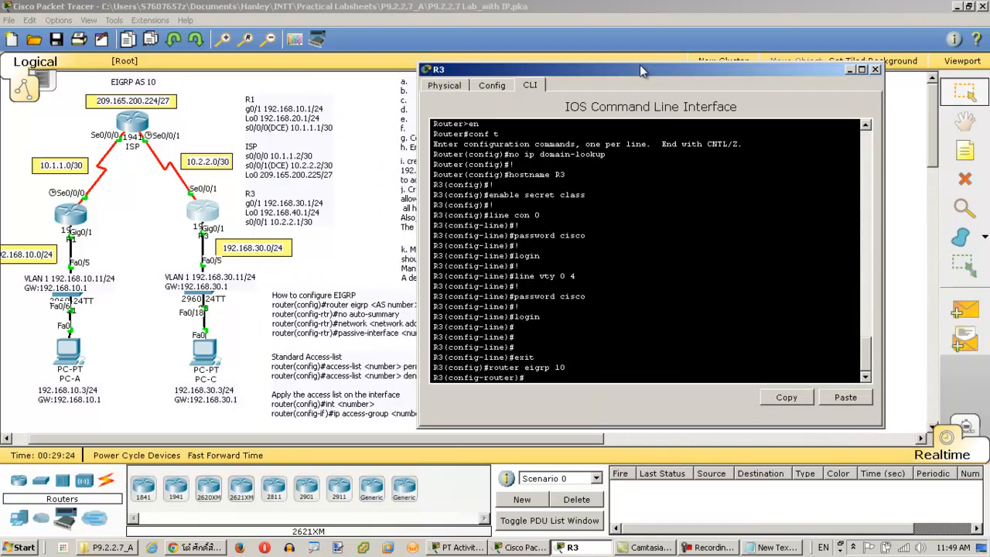
text(no auto-summary)
key(Return)
List R3's routing table and advertise network 10.2.2.0 with wildcard mask 0.0.0.3 in EIGRP 10
text(do s)
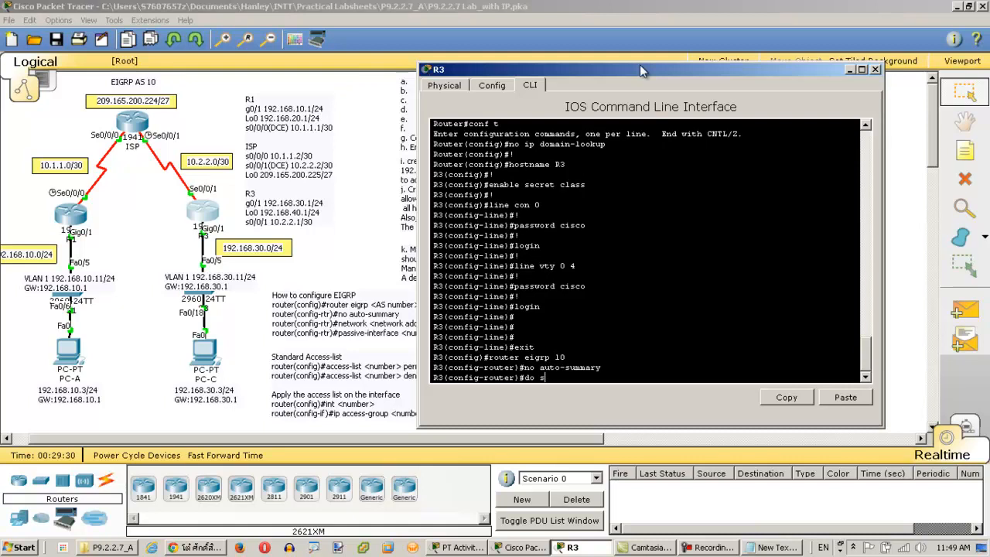
text(how ip route)
key(Return)
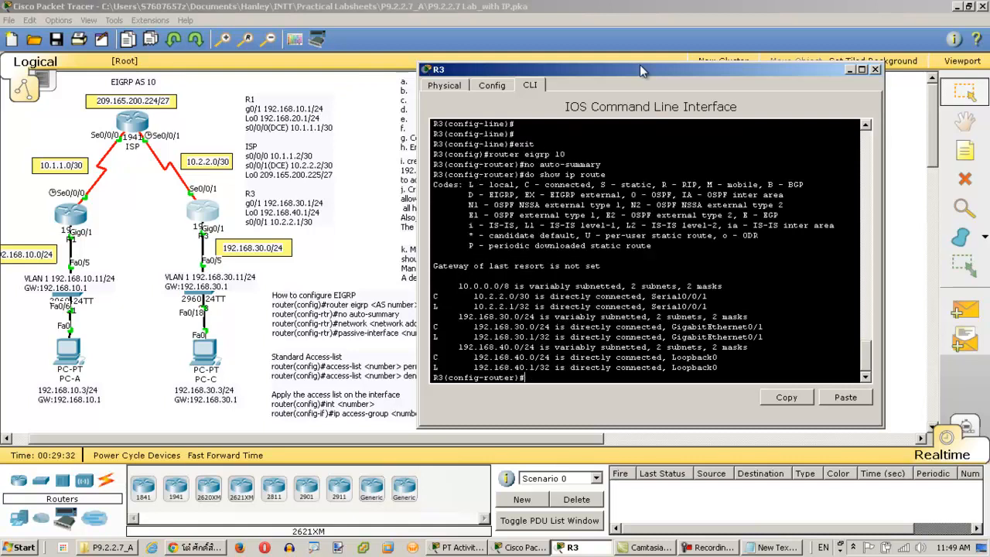
text(network 10.2.2.0 0.0.0.3)
key(Return)
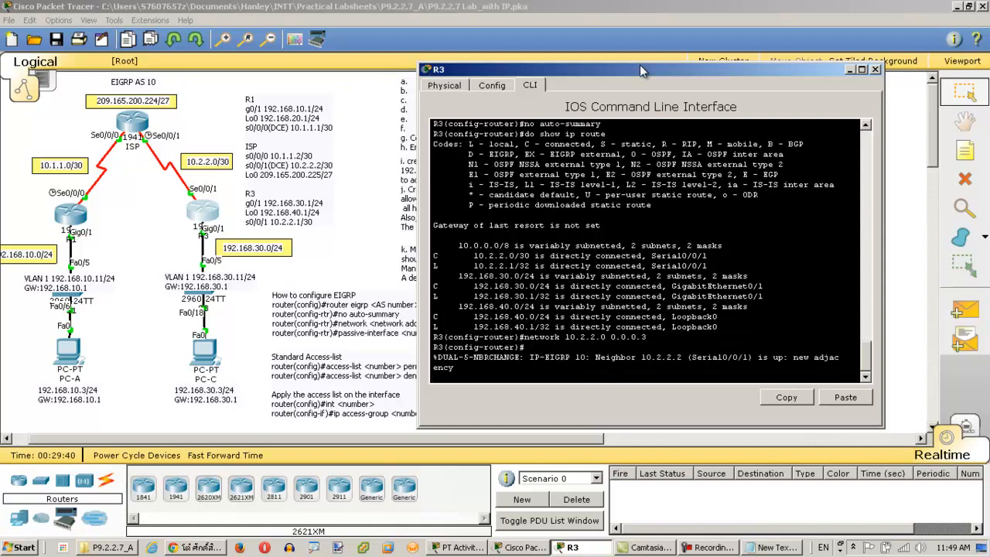
Advertise networks 192.168.30.0 and 192.168.40.0 with wildcard mask 0.0.0.255 in R3's EIGRP process
text(network)
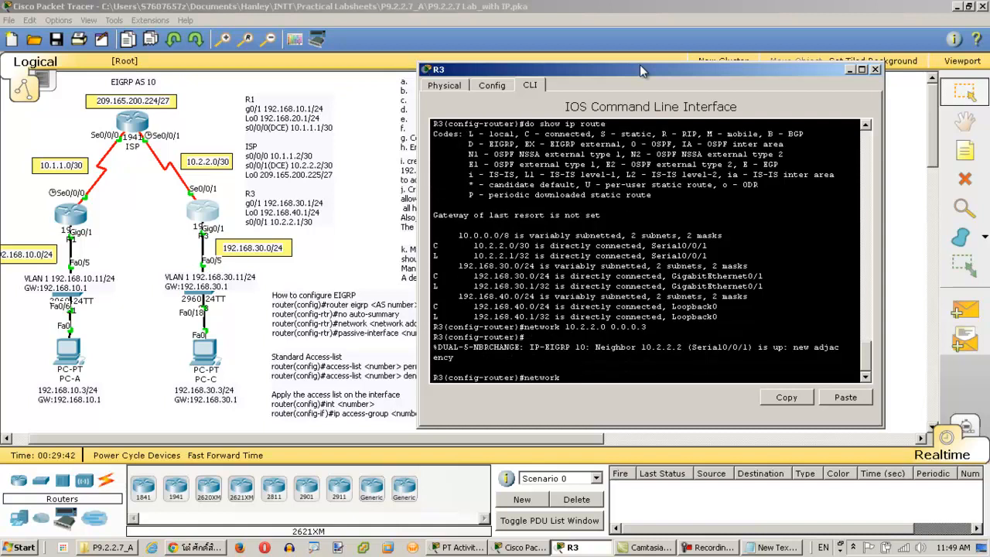
text( 192.168.30.0 0.0.0.255)
key(Return)
text(network)
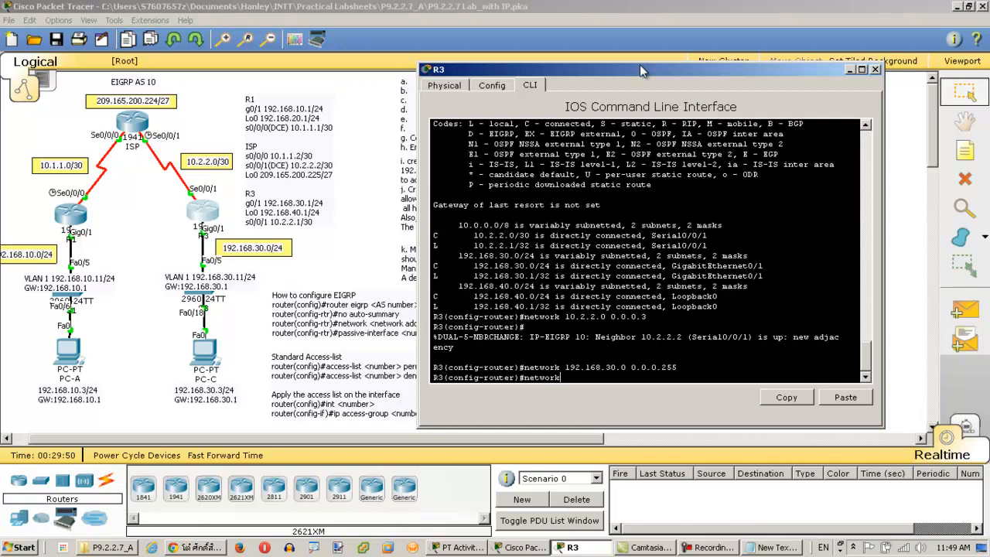
text( 192.168.40.0 0.0.0.255)
key(Return)
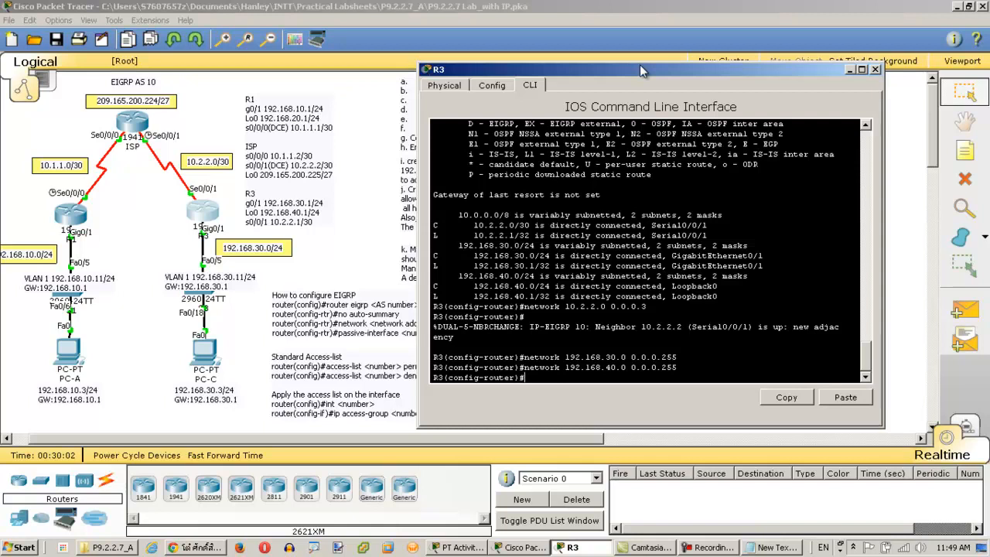
Display R3's running configuration and review its EIGRP section
text(do show run)
key(Return)
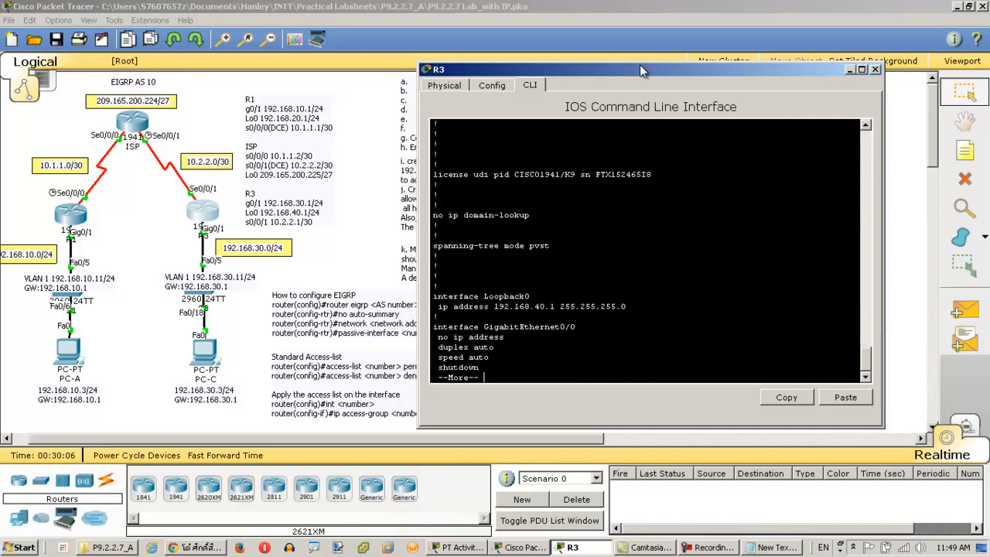
key(space)
click(866, 124)
click(866, 125)
drag(434, 161, 546, 196)
key(Return)
key(Return)
key(Return)
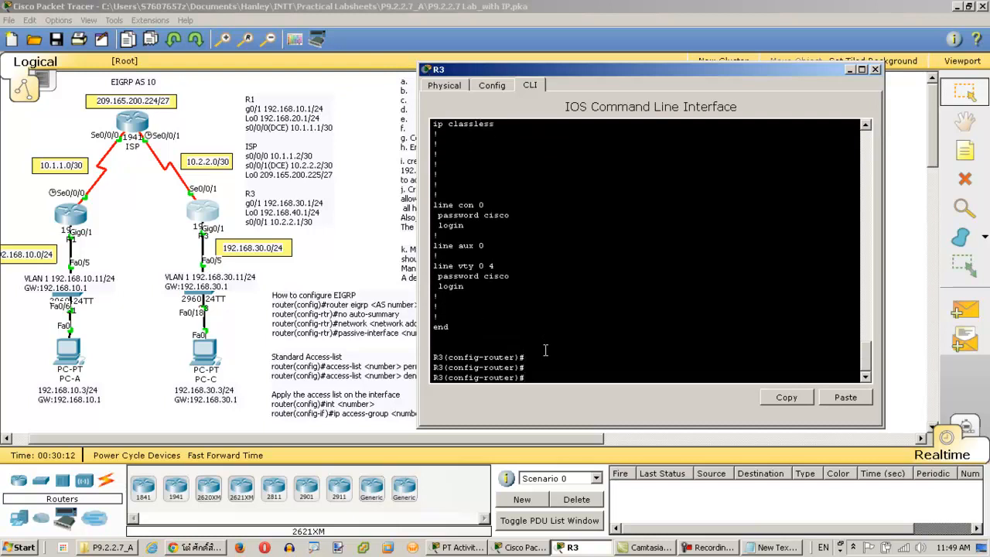
Display R3's routing table, examine the EIGRP-learned routes marked D, and close the router window to return to the lab instructions
text(do show ip rout)
text(e)
key(Return)
key(space)
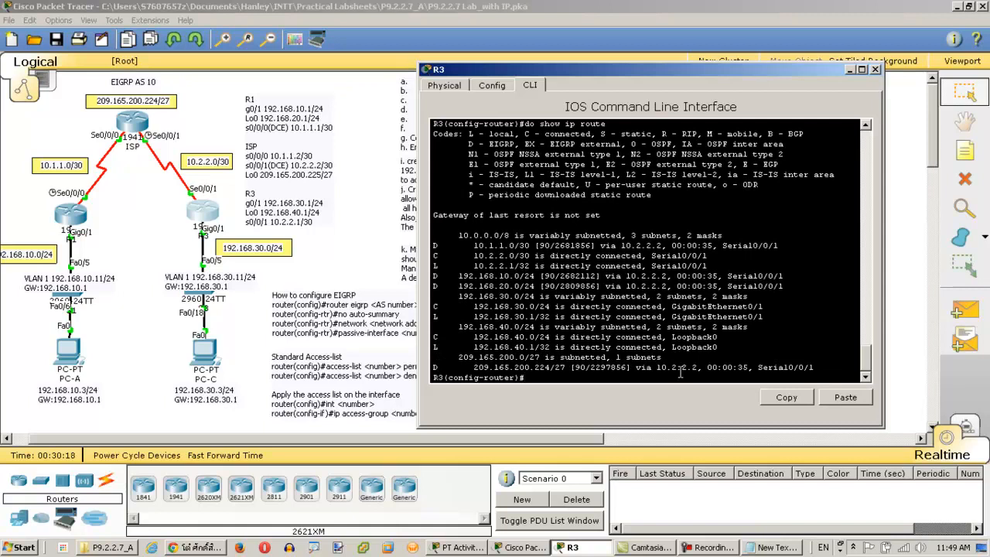
double_click(435, 246)
click(434, 277)
double_click(435, 367)
click(540, 245)
drag(540, 245, 552, 246)
click(875, 69)
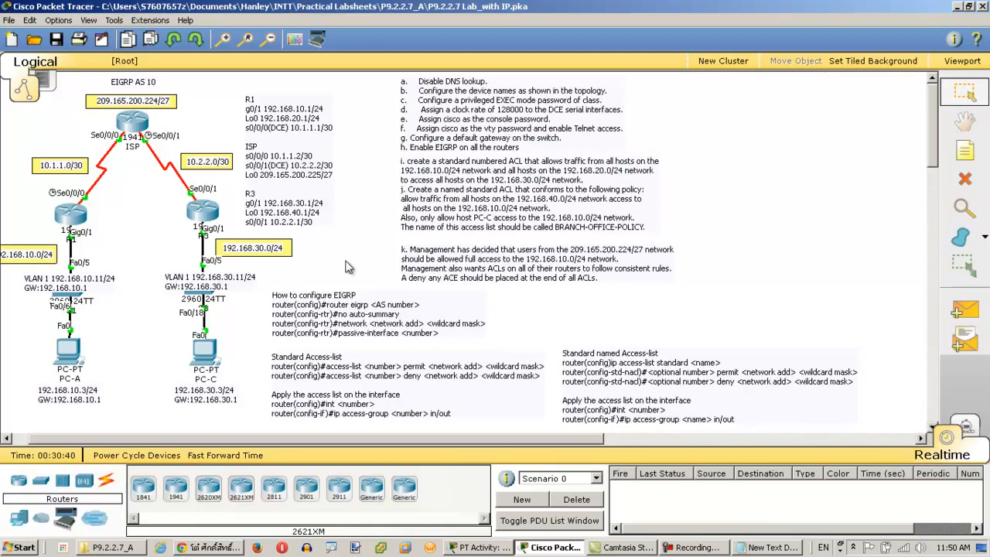
drag(176, 438, 151, 438)
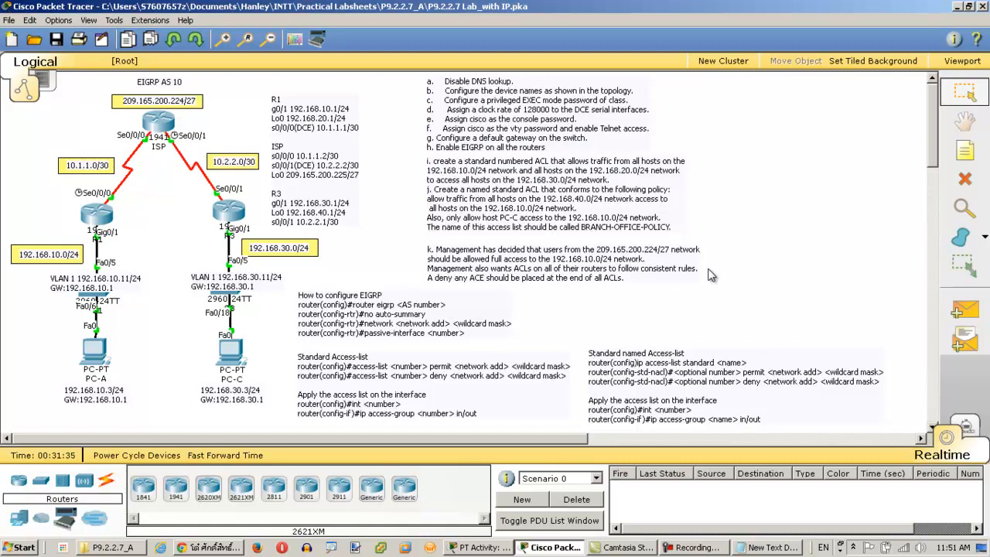
Return R3 to global configuration mode and add the remark "Allow R1 LANs Access" to access list 1
click(229, 221)
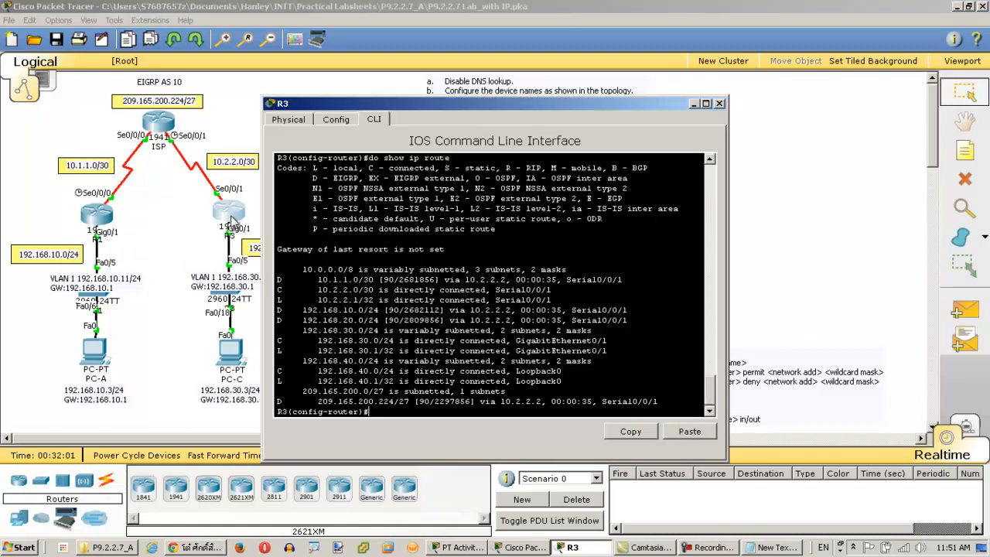
key(Return)
key(Return)
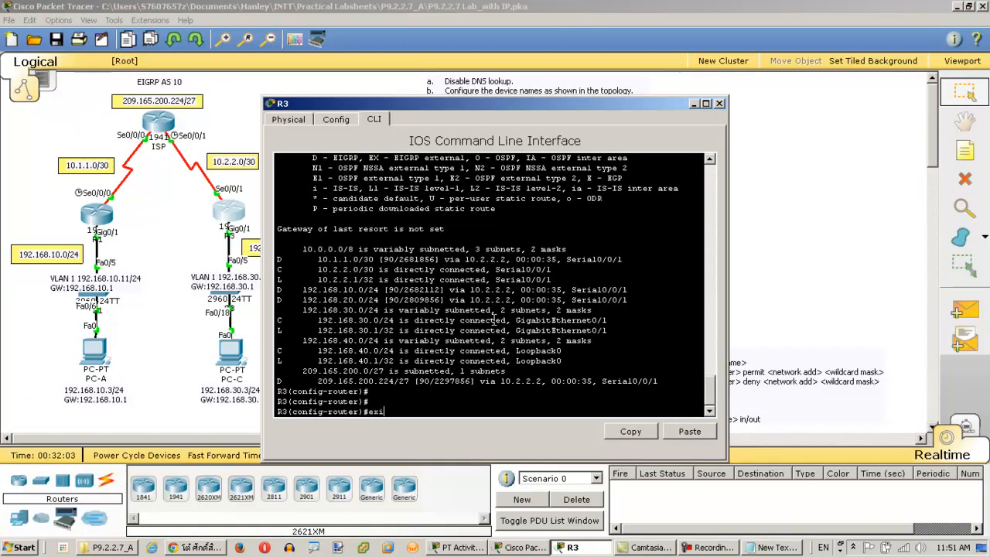
text(exit)
key(Return)
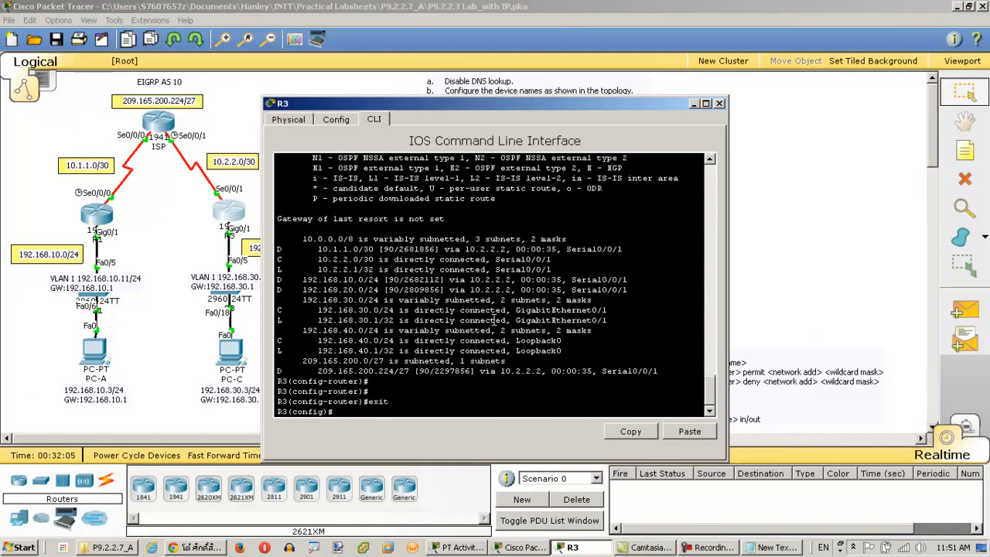
text(access-list)
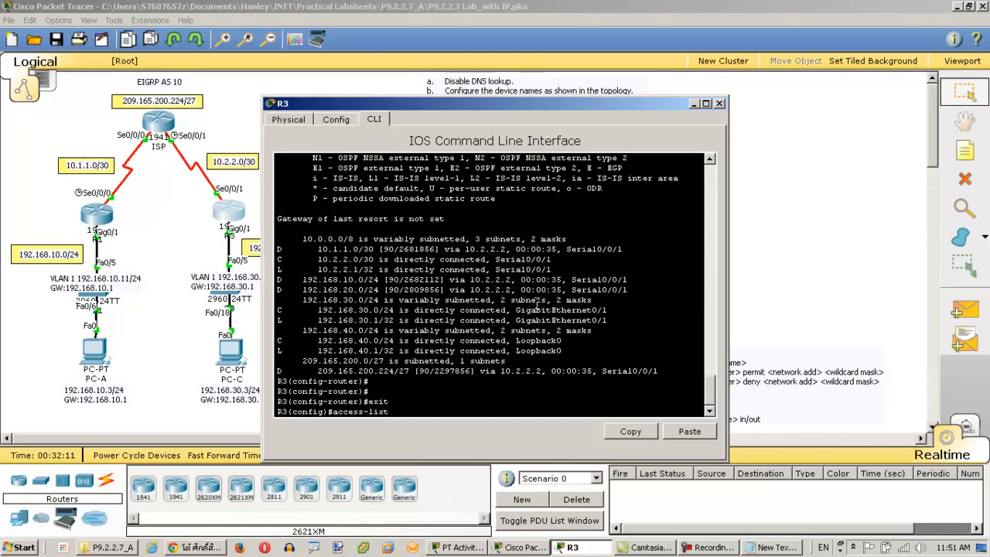
drag(481, 111, 671, 240)
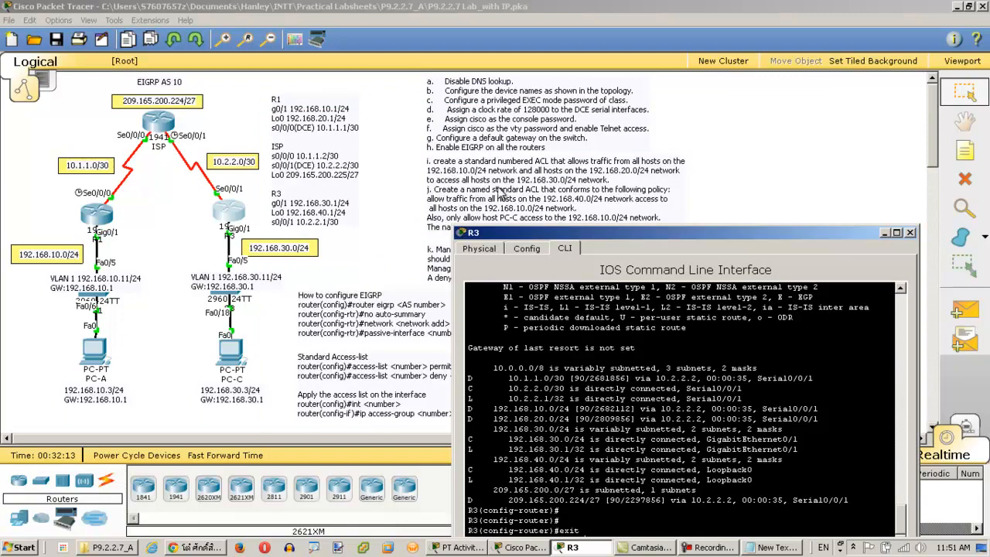
drag(586, 233, 298, 133)
text(1)
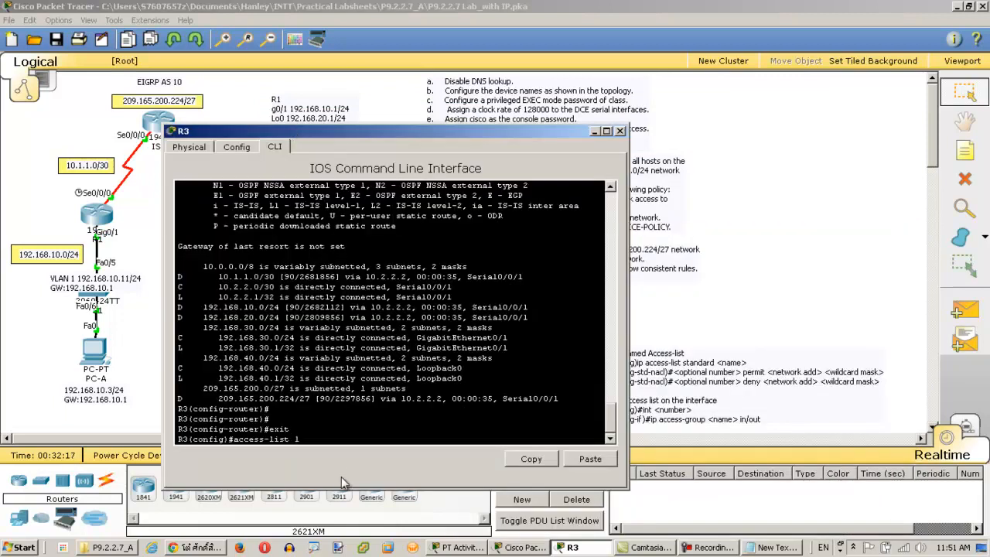
text( remark Allow R1 LANs Access)
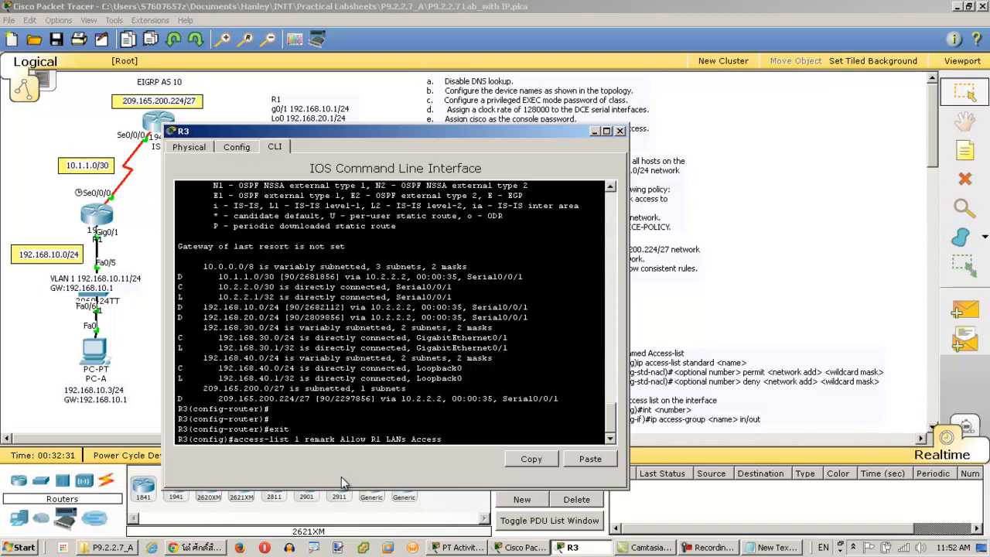
key(Return)
Add an entry to R3's access list 1 permitting network 192.168.10.0 with wildcard mask 0.0.0.255
text(ac)
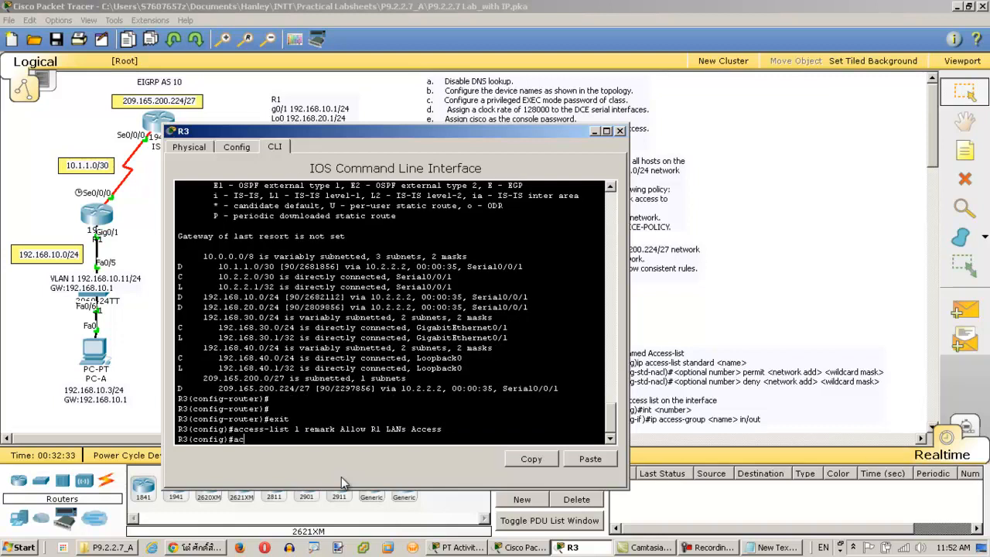
text(ces-list 1)
key(Left)
key(Left)
key(Left)
key(Left)
key(Left)
key(Left)
key(Left)
text(s)
key(Right)
key(Right)
key(Right)
key(Right)
key(Right)
key(Right)
key(Right)
text(permit 192.168.10.0)
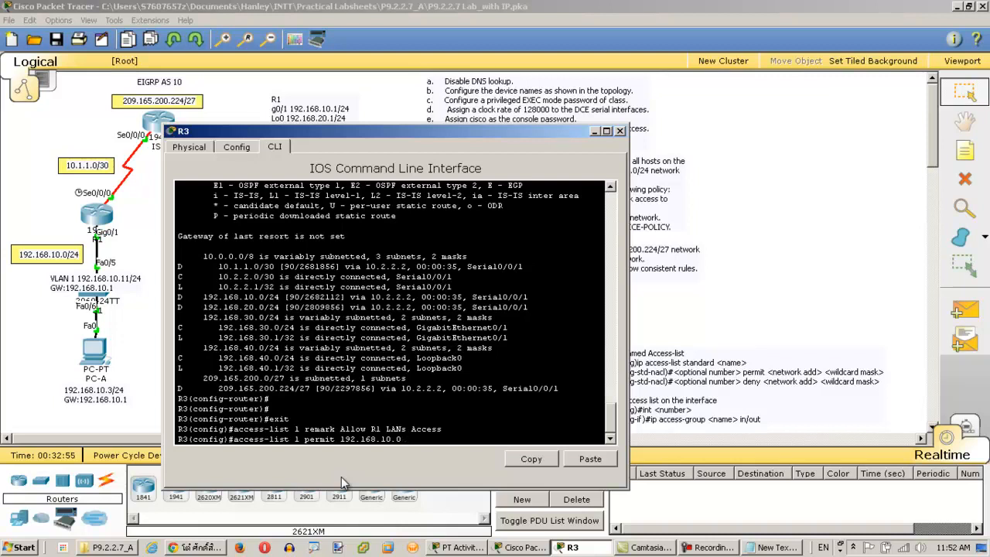
text(0.0.0.255)
key(Return)
Permit network 192.168.20.0 with wildcard mask 0.0.0.255 in R3's access list 1
text(acc)
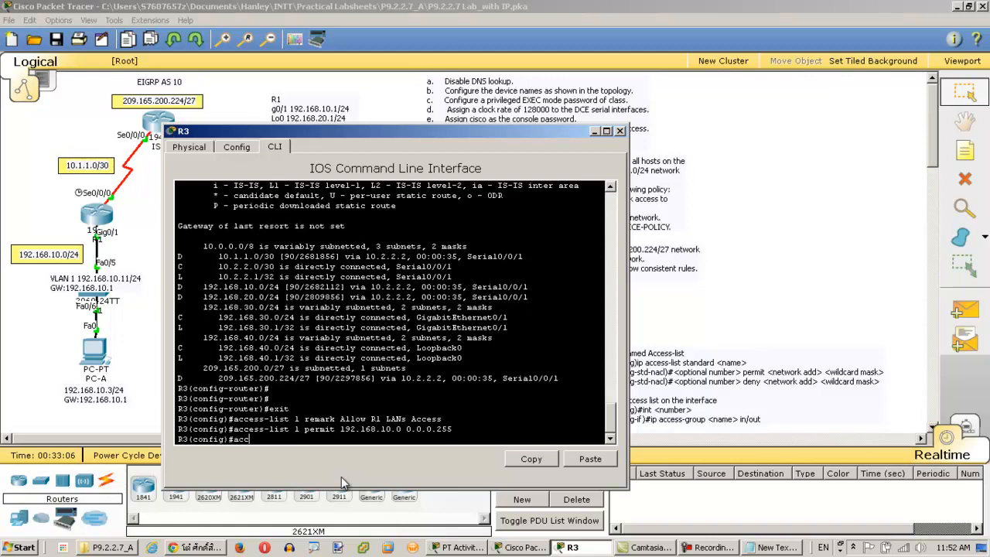
text(ess-list 1 permit 192.168.20.0)
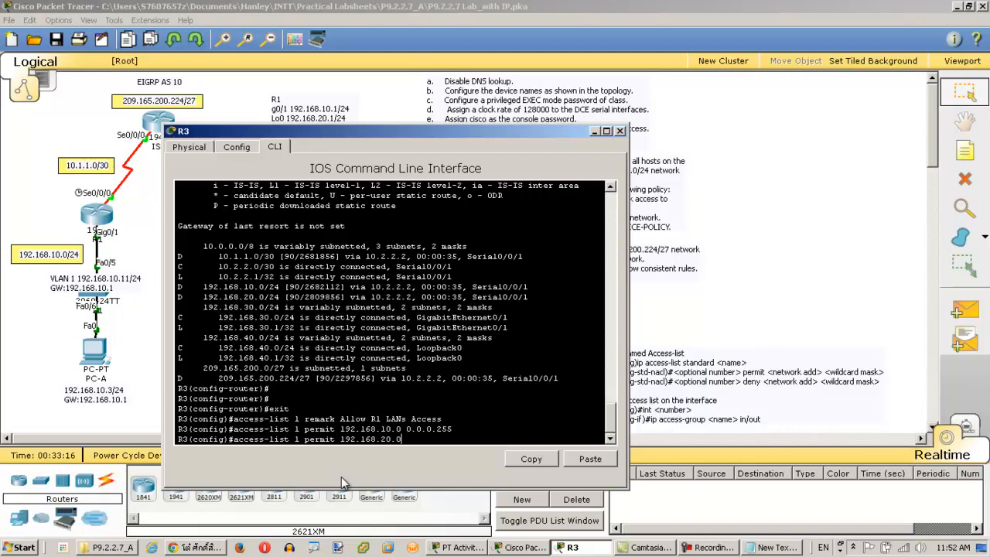
text(0.0.0.255)
key(Return)
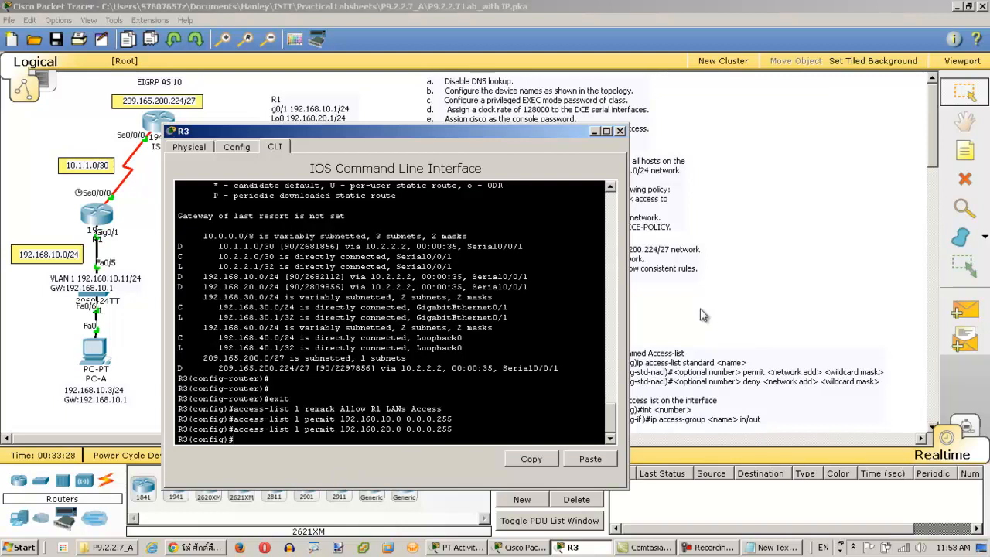
End access list 1 with a deny any entry and close R3's window
drag(509, 128, 386, 138)
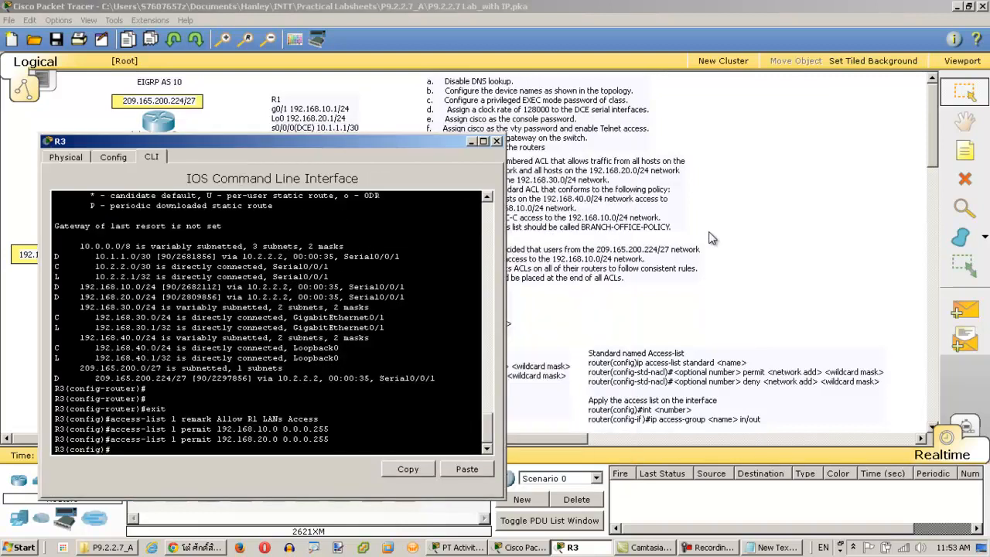
drag(331, 143, 504, 109)
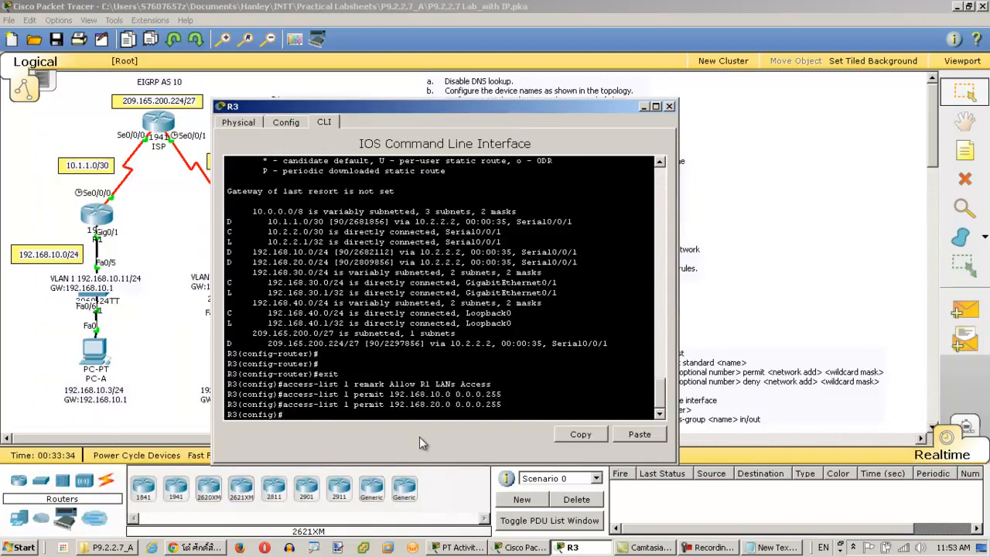
text(access-list 1 deny any)
key(Return)
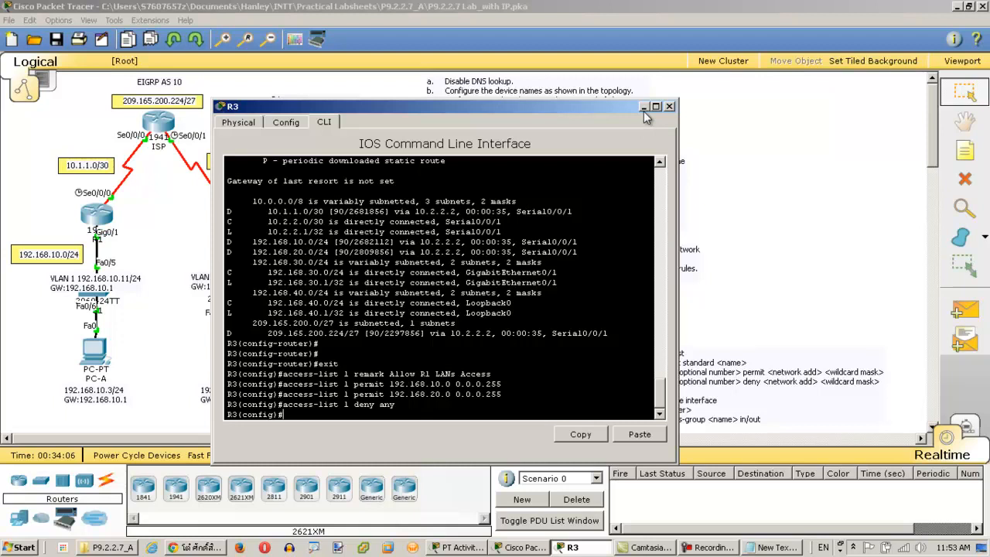
click(669, 107)
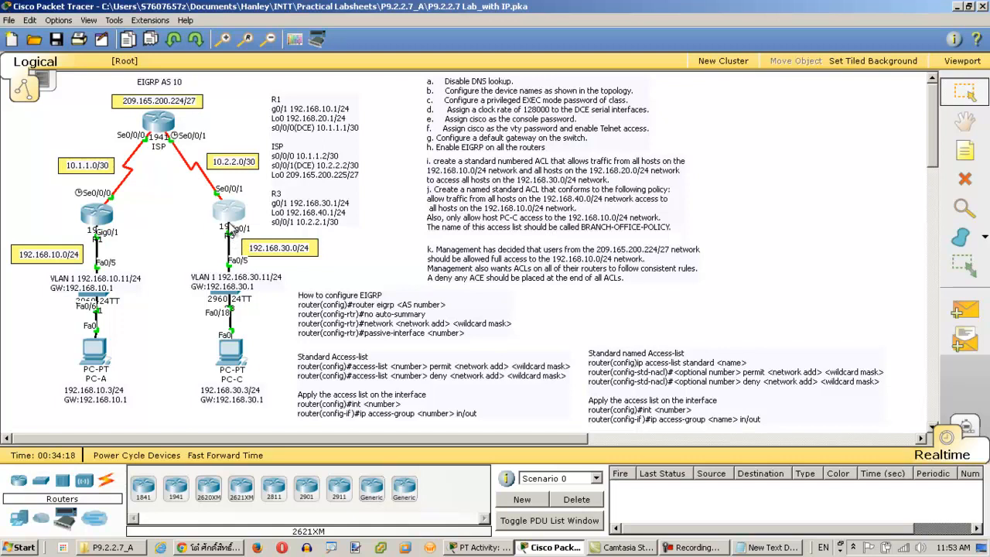
Apply access list 1 outbound on R3's g0/1 interface and return to global configuration mode
click(229, 217)
key(Return)
key(Return)
key(Return)
text(int g0/1)
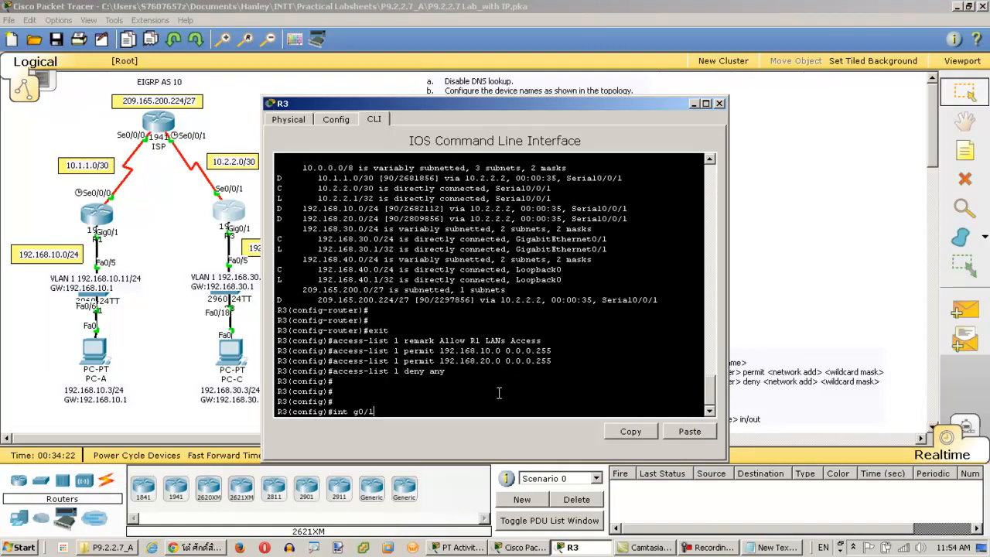
key(Return)
text(ip access-group)
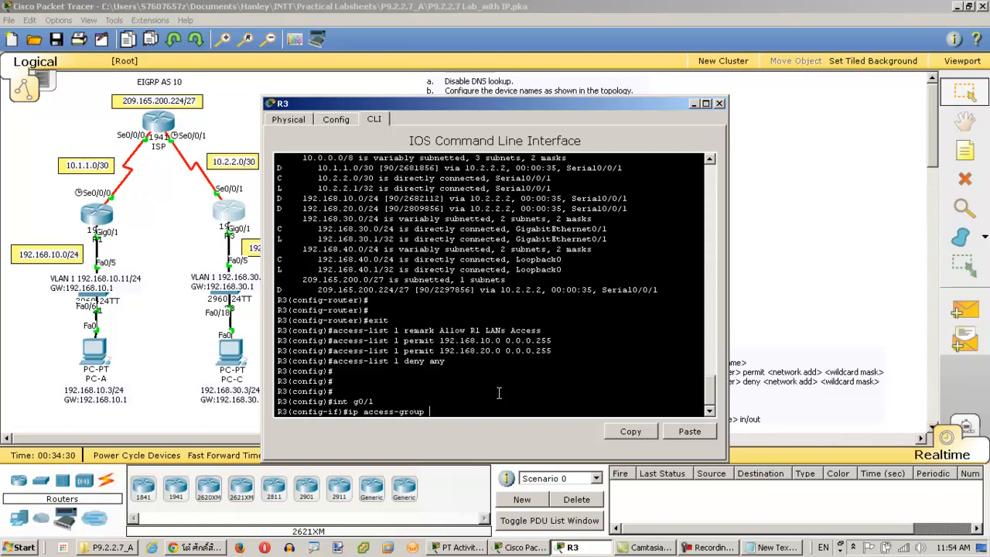
text( 1 out)
drag(434, 411, 482, 412)
click(482, 412)
drag(440, 342, 554, 339)
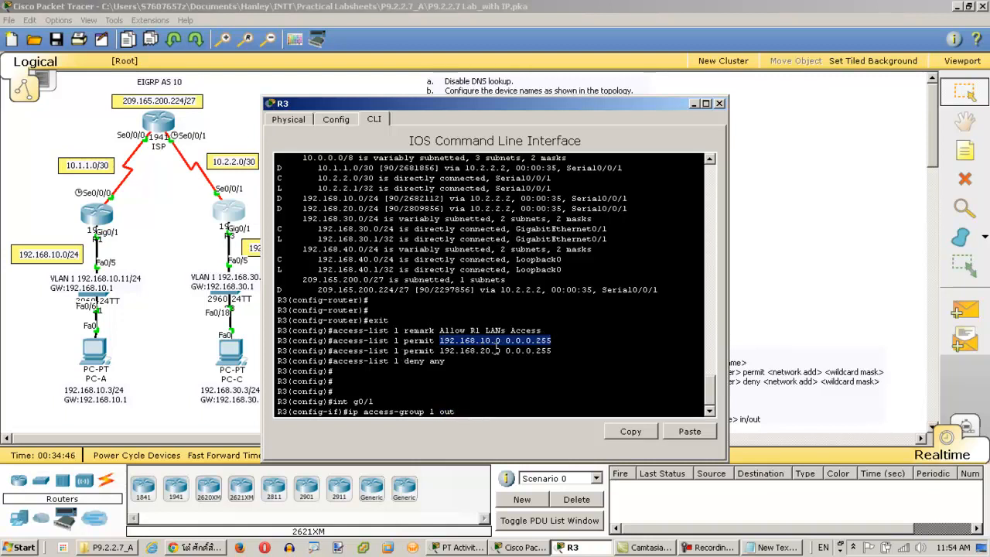
drag(440, 352, 554, 350)
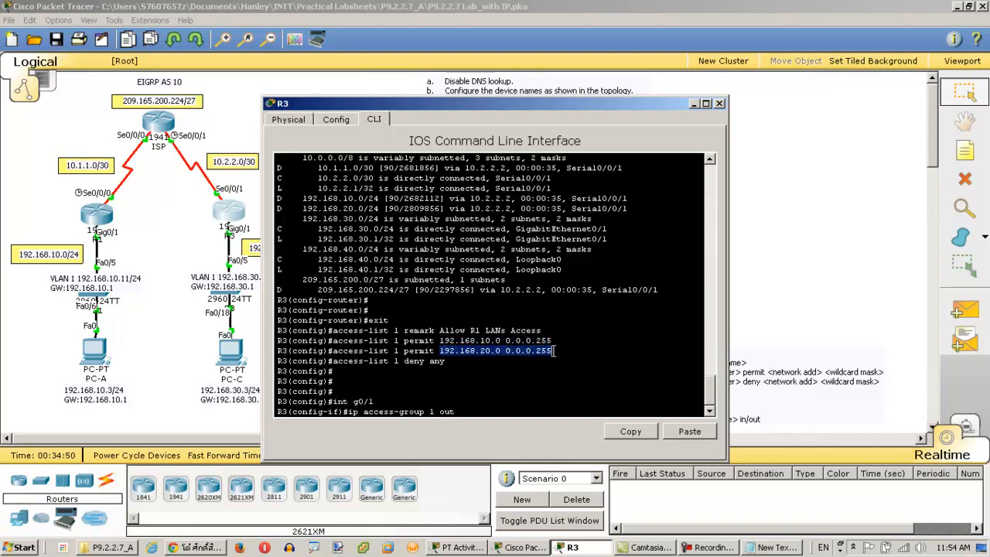
drag(403, 340, 446, 362)
click(556, 411)
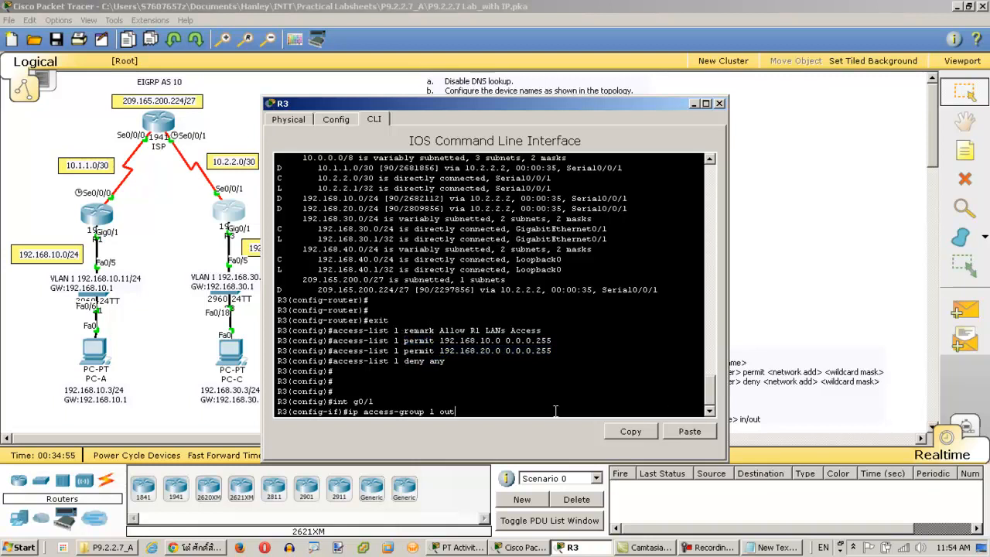
key(Return)
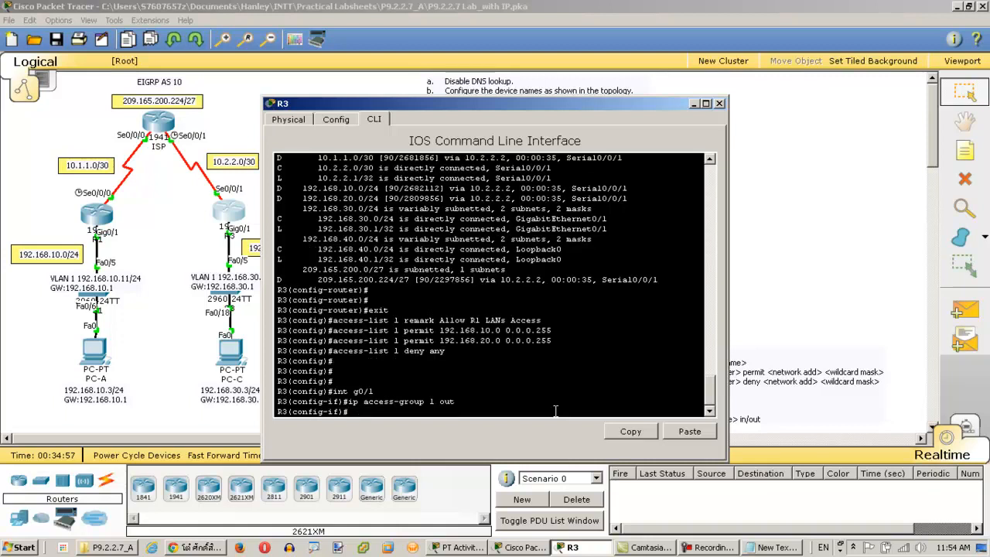
key(Return)
text(exit)
key(Return)
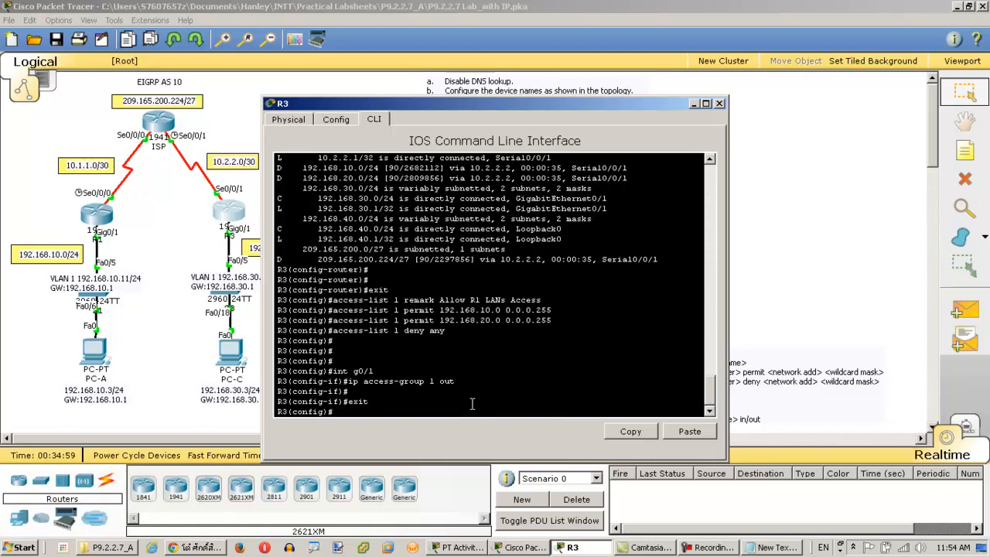
text(show access)
key(Tab)
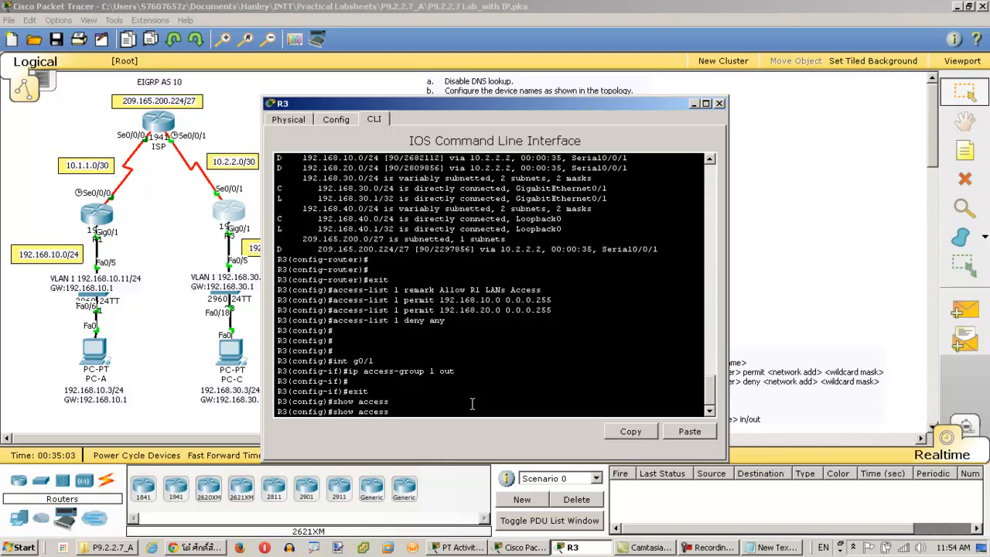
key(BackSpace)
key(BackSpace)
key(BackSpace)
key(BackSpace)
key(BackSpace)
key(BackSpace)
key(BackSpace)
key(BackSpace)
key(BackSpace)
key(BackSpace)
key(BackSpace)
Display R3's access lists from configuration mode and review the entries of standard list 1
text(do show access)
text(-li)
text(lists)
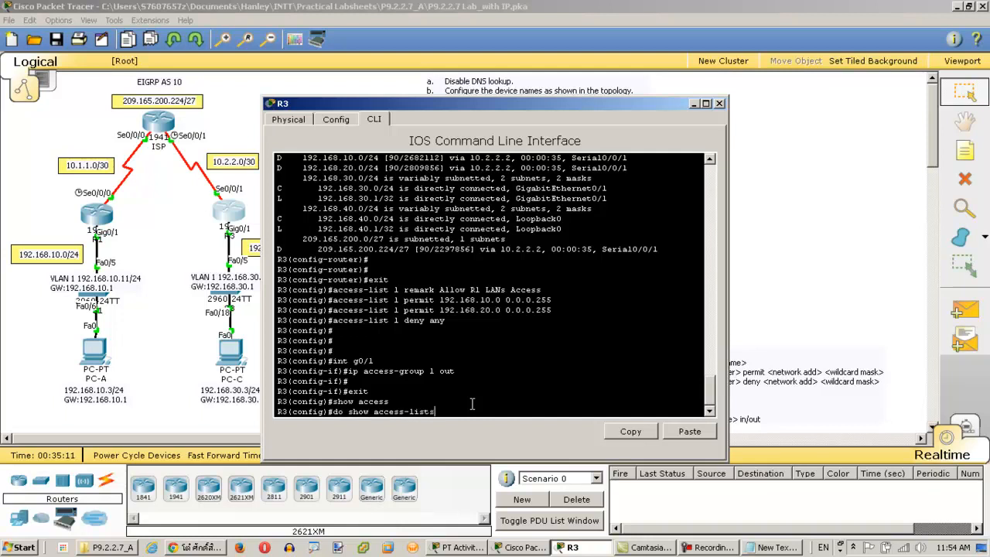
key(Return)
drag(288, 381, 437, 399)
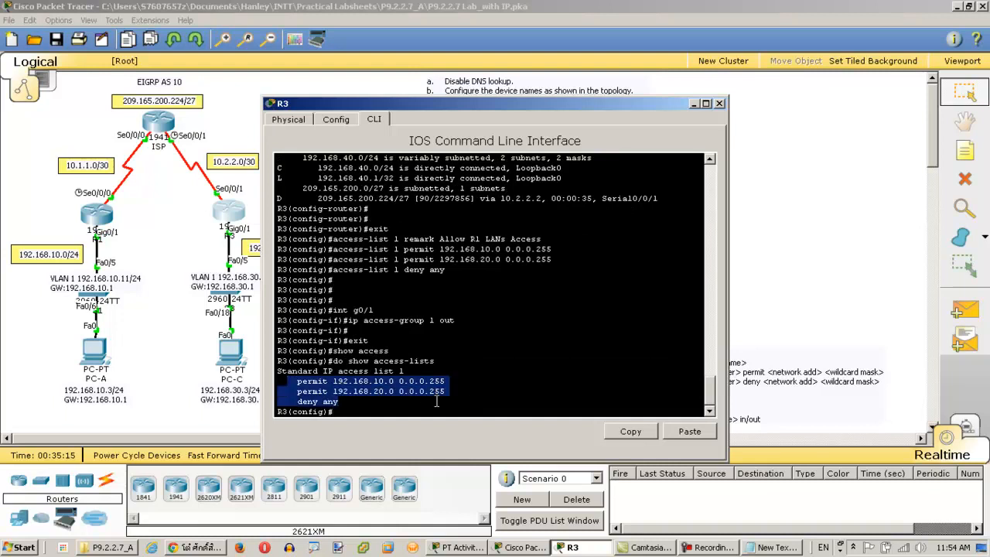
key(Return)
key(Return)
key(Return)
key(Return)
key(Return)
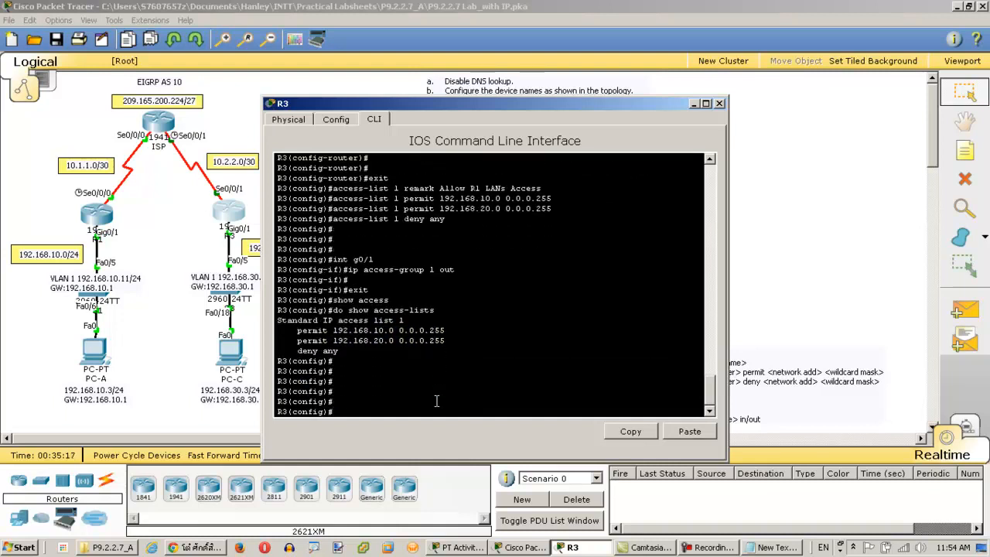
Display the IP details of R3's g0/1 interface, check its outgoing access list, and close the router window
text(do show ip int g0/1)
key(Return)
key(space)
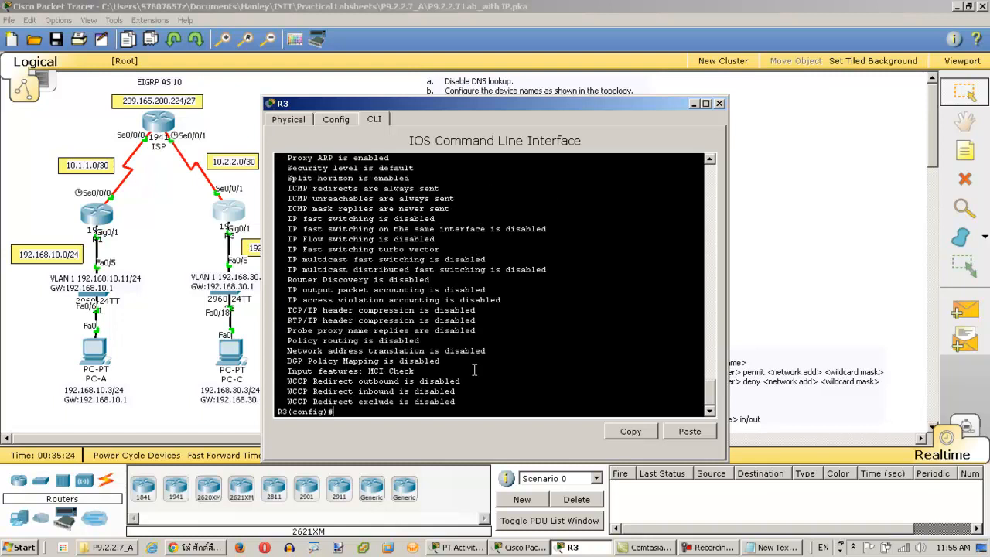
scroll(711, 376, up, 10)
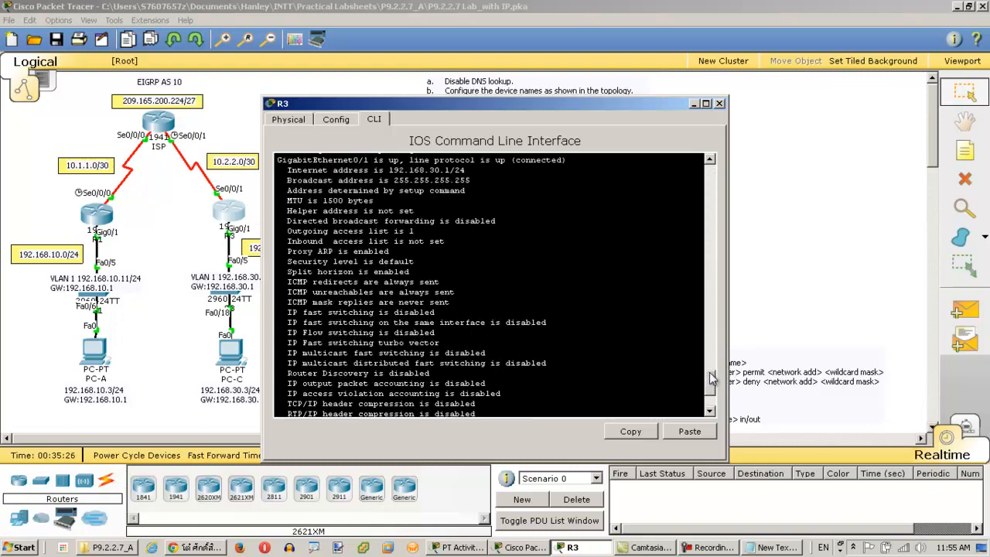
scroll(364, 282, down, 10)
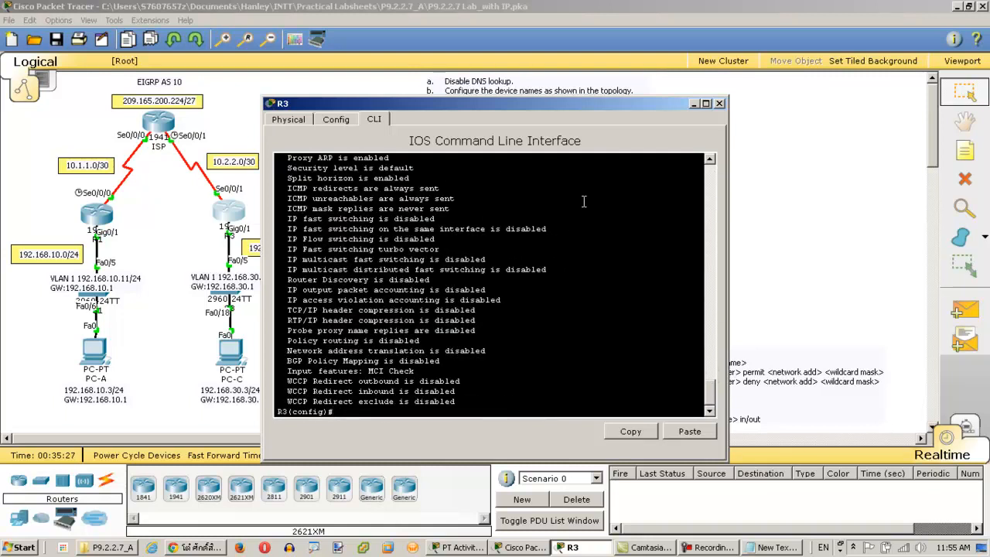
click(712, 183)
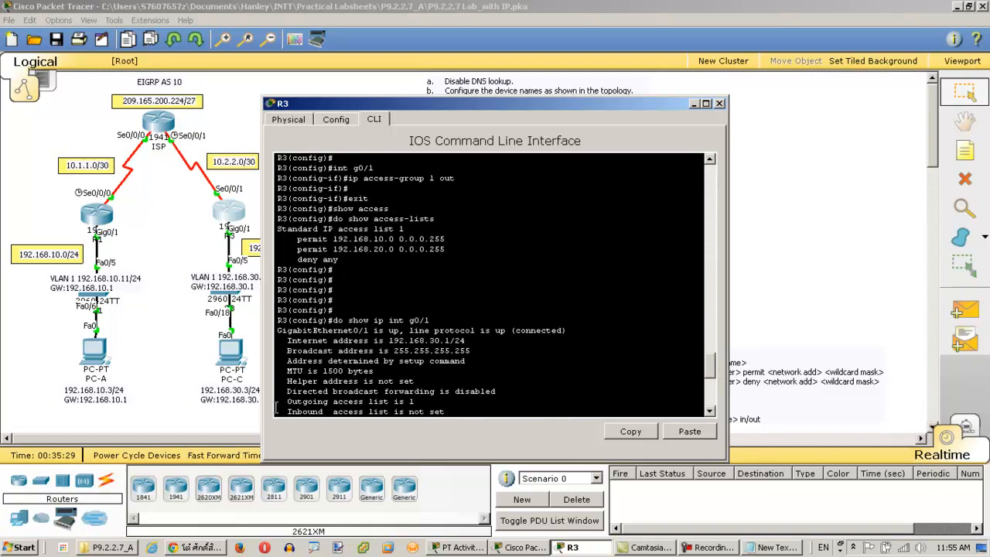
drag(283, 401, 426, 401)
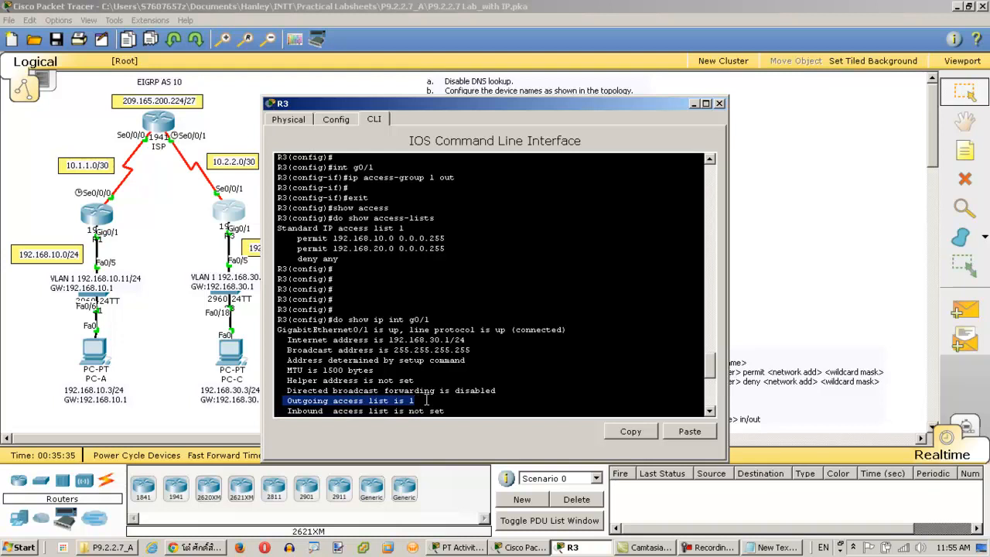
click(719, 103)
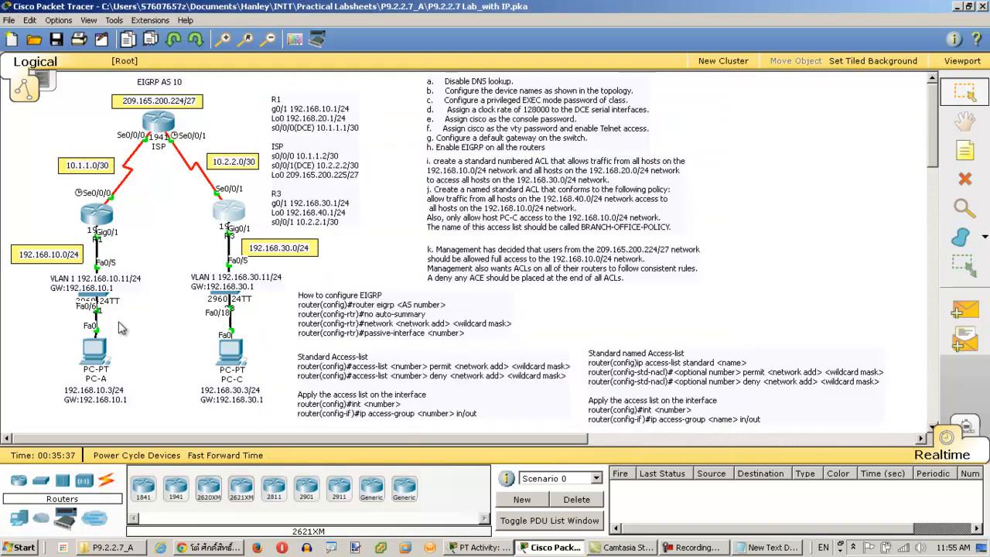
Ping 192.168.30.3 from PC-A's command prompt, then close the PC's window
click(95, 355)
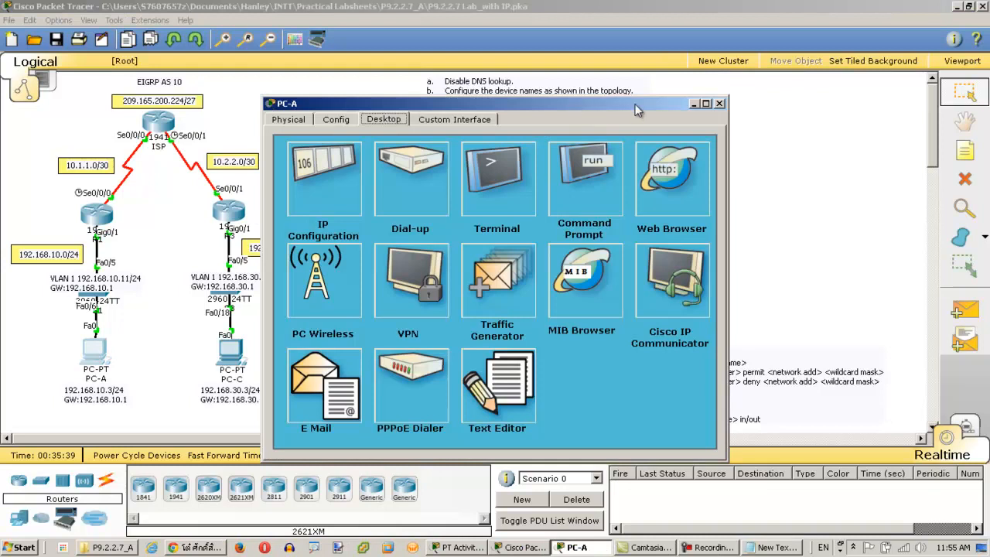
drag(580, 110, 732, 92)
click(736, 146)
text(ping)
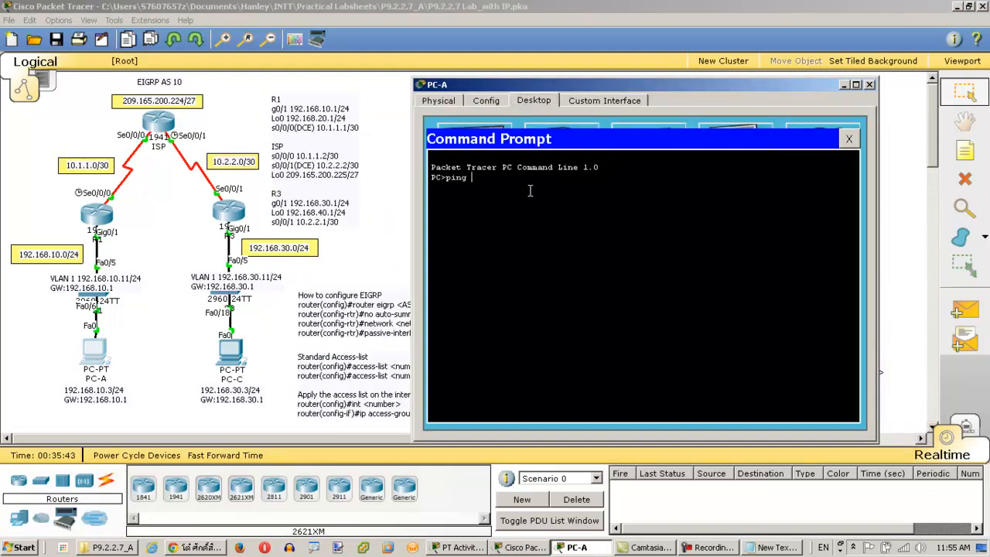
text( 192.168.30.3)
key(Return)
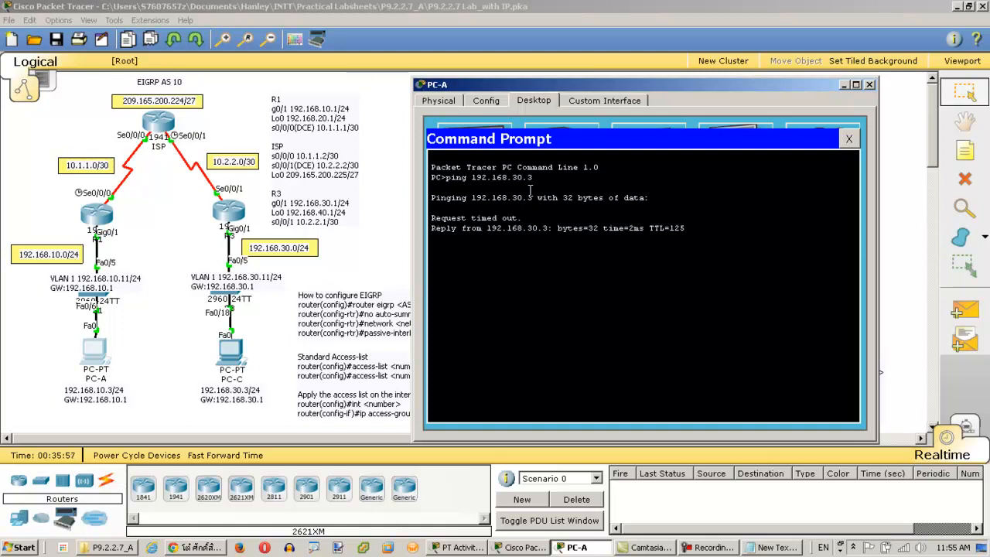
click(849, 140)
click(871, 85)
Open the ISP router's command line and leave router configuration for privileged EXEC mode
click(159, 126)
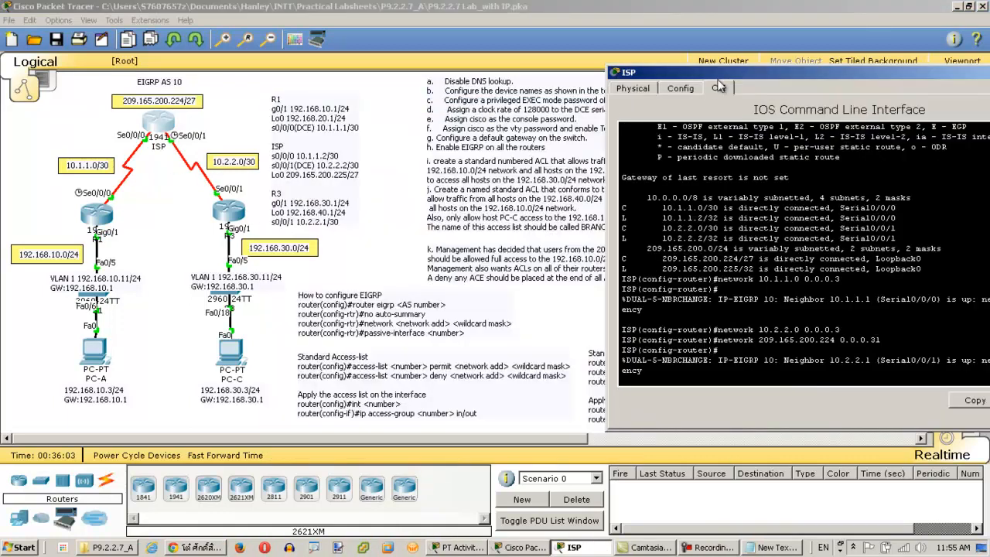
key(Return)
key(Return)
key(Return)
key(ctrl+z)
key(Return)
key(Return)
key(Return)
key(Return)
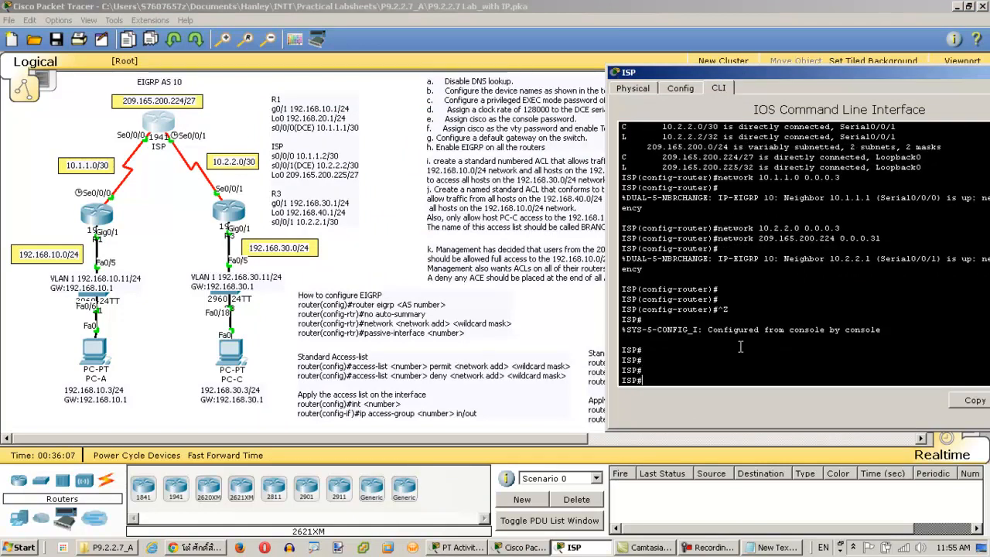
Ping 192.168.30.3 from the ISP router, examine the reply marks, and close its window
text(ping 192.168.)
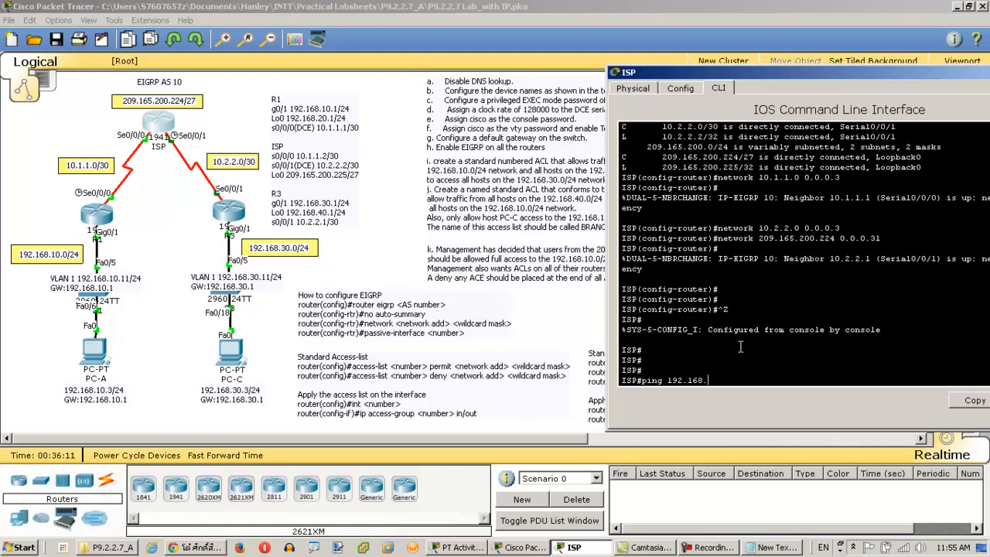
text(30.3)
key(Return)
drag(668, 353, 622, 350)
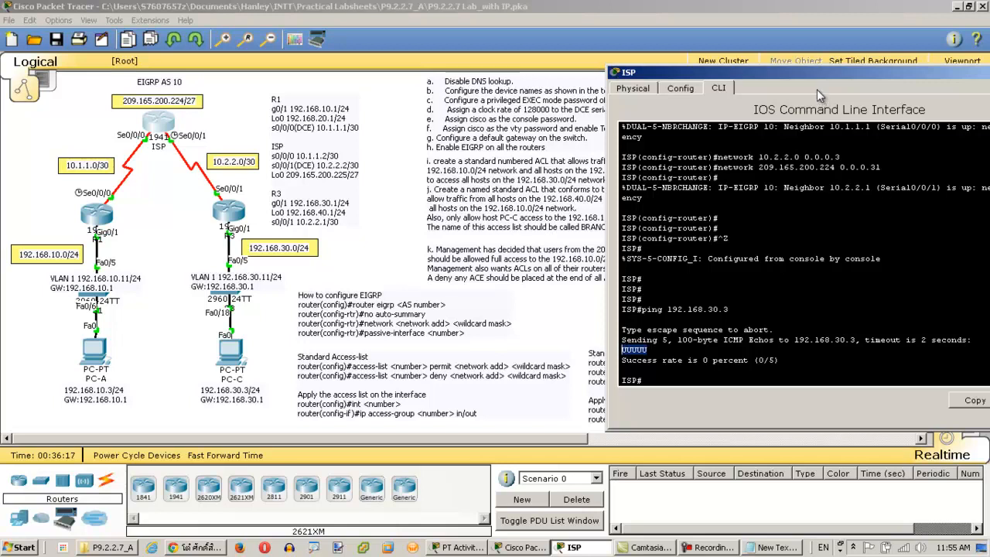
drag(798, 75, 654, 106)
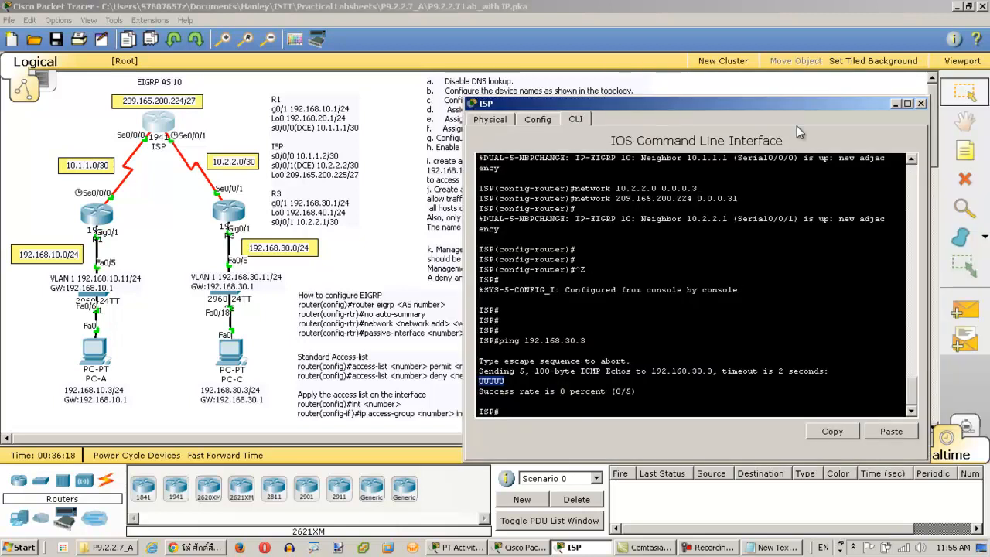
click(921, 104)
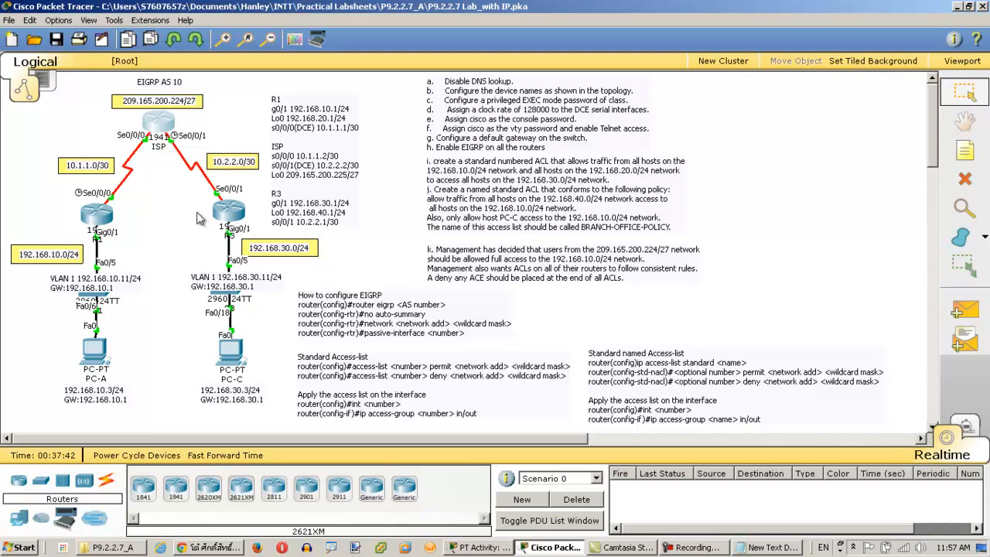
Open R1's command line and leave EIGRP router configuration for global configuration mode
mouse_move(217, 223)
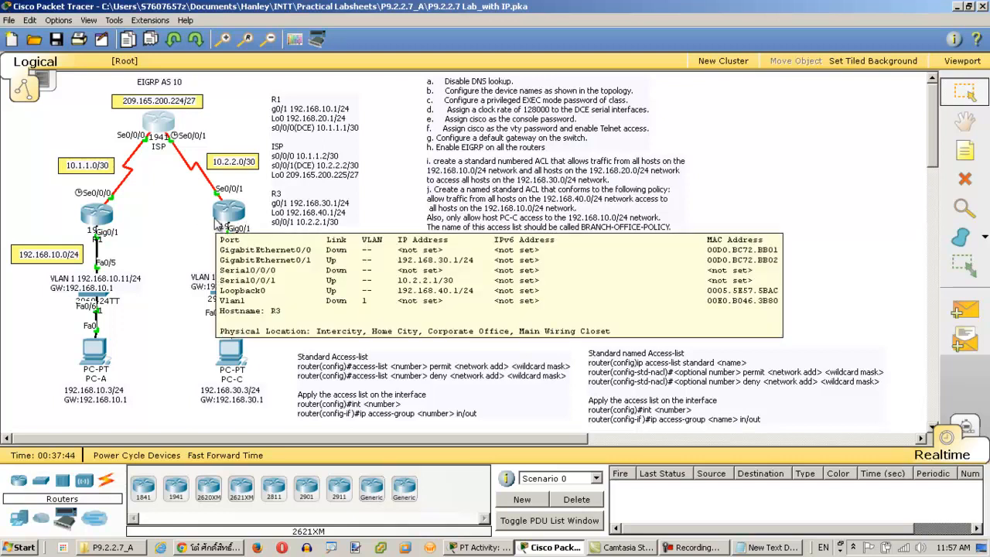
click(97, 222)
click(489, 389)
key(Return)
key(Return)
key(Return)
key(Return)
key(Return)
text(exit)
key(Return)
key(Return)
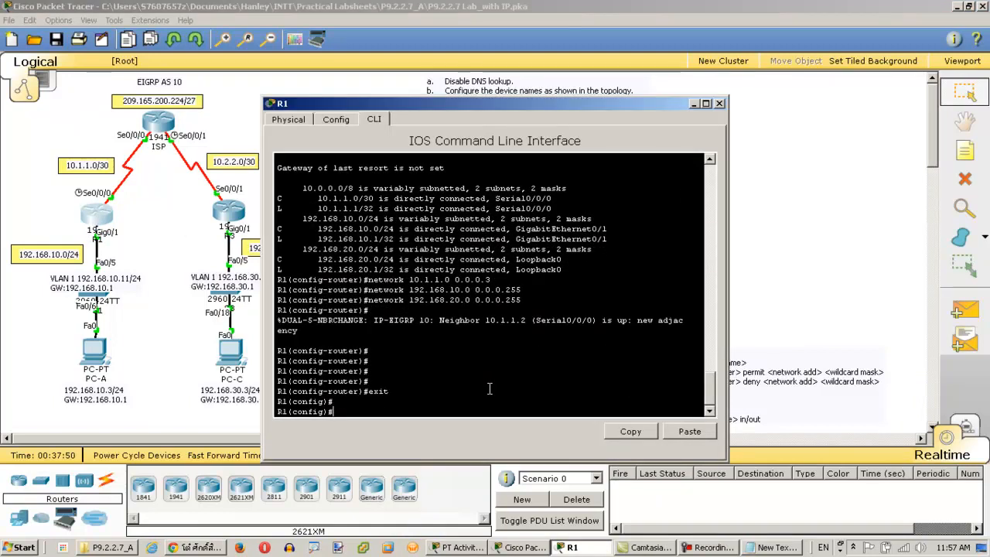
Create a standard named access list called BRANCH-OFFICE-POLICY on R1
text(ip)
text(access)
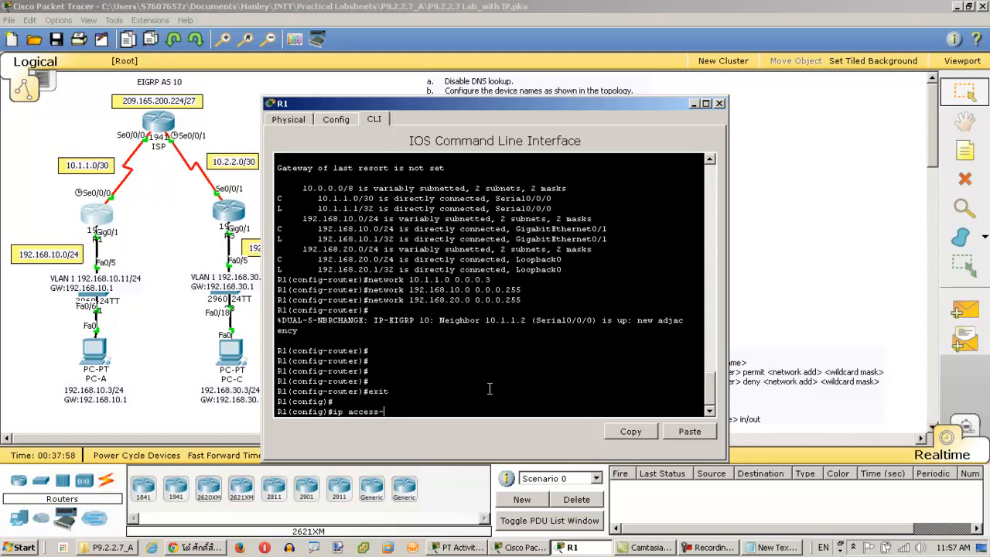
text(-list standard BRANCH-OFFICE-)
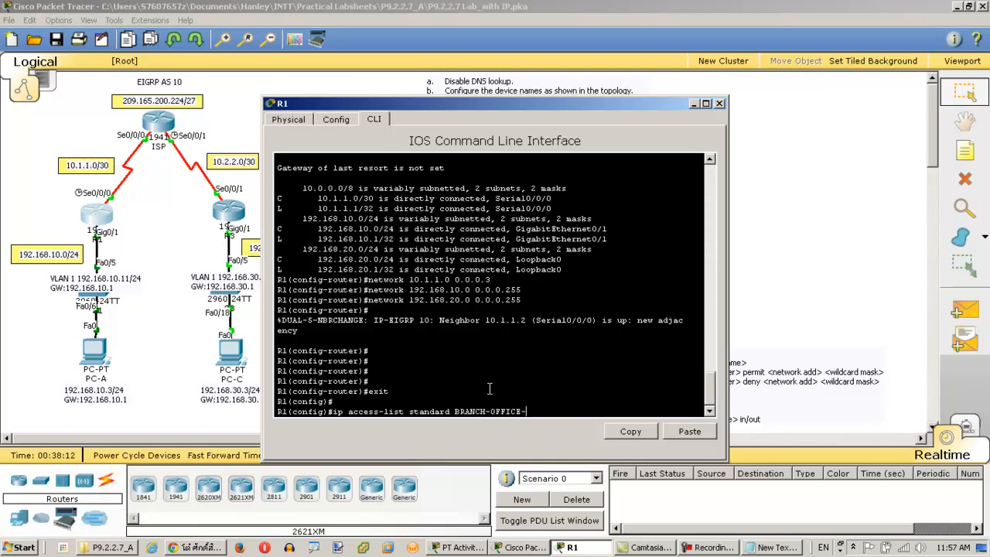
text(POLICY)
key(Return)
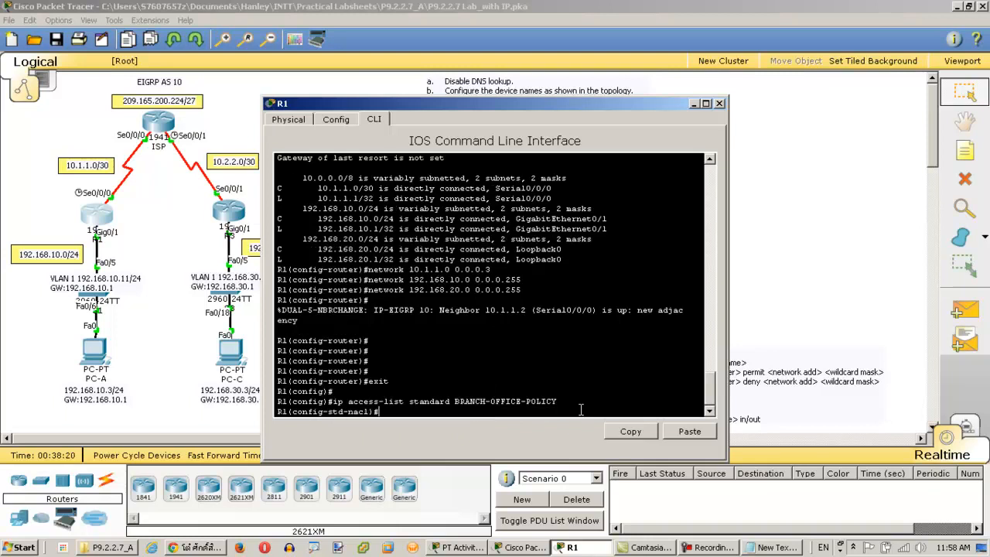
Permit network 192.168.40.0 with wildcard mask 0.0.0.255 in the named list, then check the lab notes and return to R1
text(permit 192.168.40)
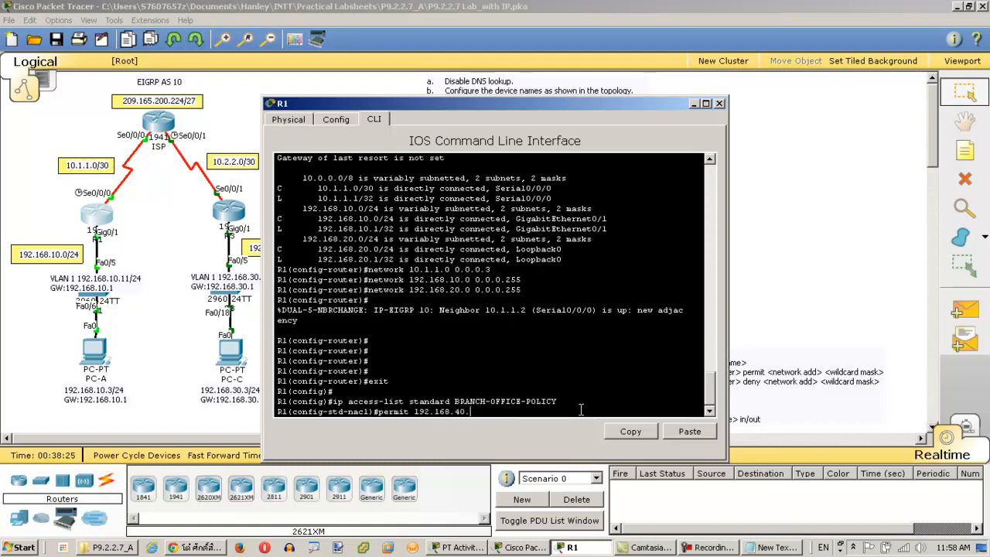
text(.0 0.0.0.255)
key(Return)
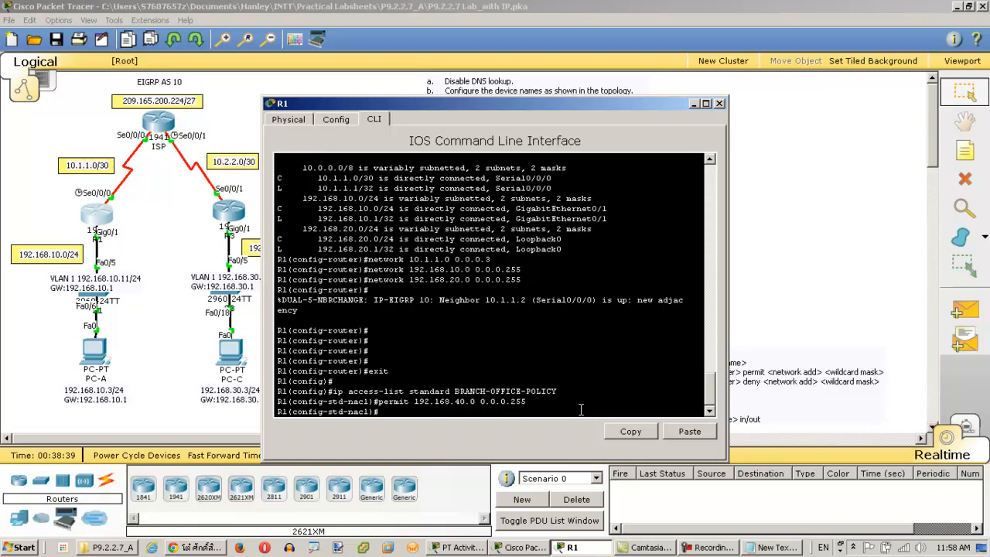
click(824, 275)
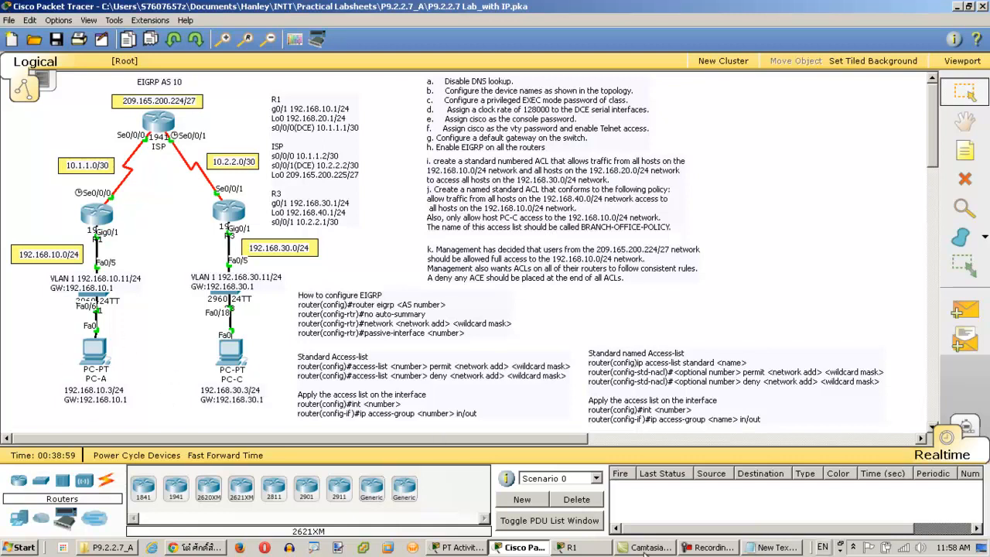
click(565, 548)
text(permit 192.1)
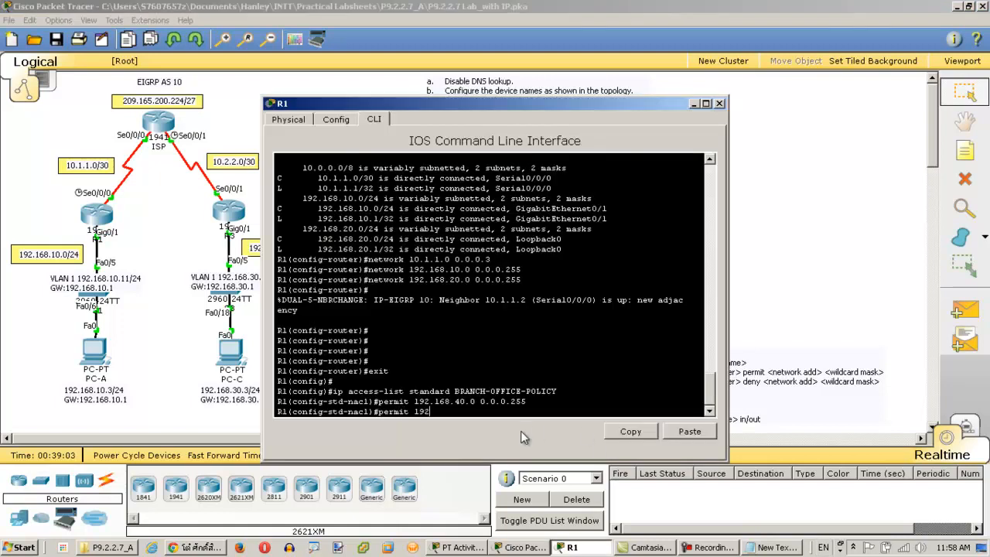
text(68)
key(BackSpace)
key(BackSpace)
key(BackSpace)
key(BackSpace)
key(BackSpace)
key(BackSpace)
key(BackSpace)
text(host)
text(192.16)
key(BackSpace)
key(BackSpace)
key(BackSpace)
key(BackSpace)
key(BackSpace)
key(BackSpace)
text(192.168.30.)
key(BackSpace)
key(BackSpace)
key(BackSpace)
key(BackSpace)
key(BackSpace)
key(BackSpace)
key(BackSpace)
key(BackSpace)
key(BackSpace)
key(BackSpace)
key(BackSpace)
key(BackSpace)
key(BackSpace)
key(BackSpace)
key(BackSpace)
key(BackSpace)
key(BackSpace)
text(192.168.4)
key(BackSpace)
text(30.3)
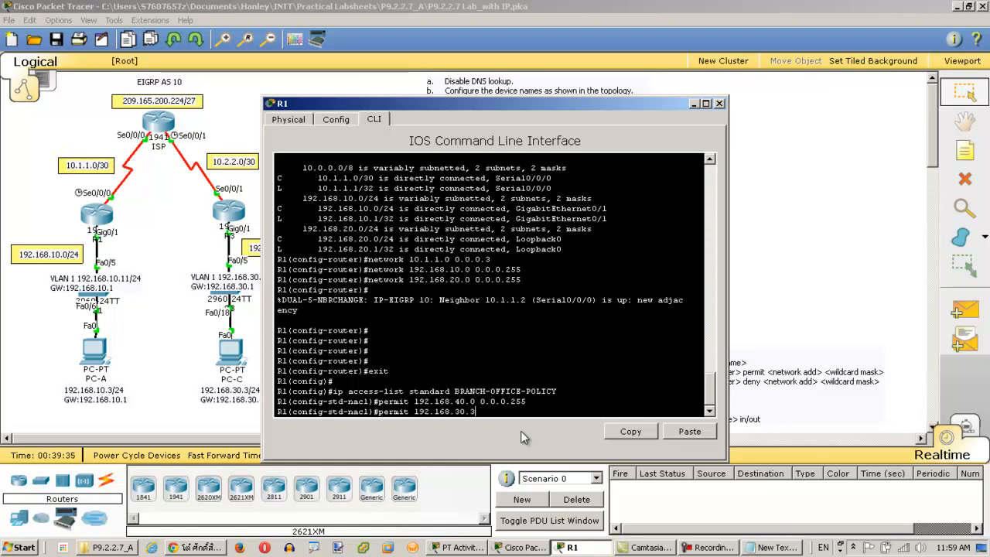
text( 255.255.25)
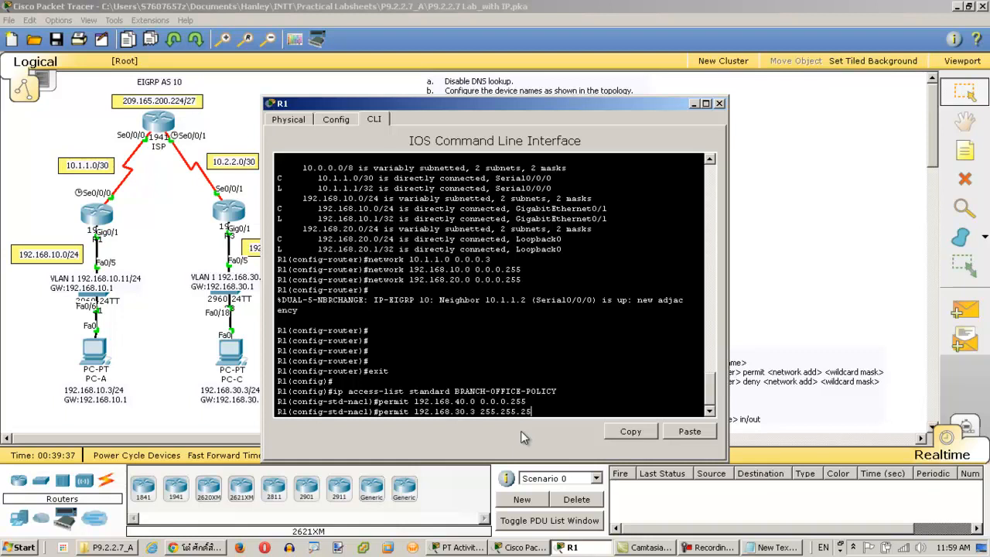
text(5.255)
key(BackSpace)
key(BackSpace)
key(BackSpace)
key(BackSpace)
key(BackSpace)
key(BackSpace)
key(BackSpace)
key(BackSpace)
key(BackSpace)
key(BackSpace)
key(BackSpace)
key(BackSpace)
key(BackSpace)
key(BackSpace)
key(BackSpace)
key(BackSpace)
text(0.0.0)
key(BackSpace)
key(BackSpace)
key(BackSpace)
key(BackSpace)
key(BackSpace)
key(BackSpace)
key(BackSpace)
key(BackSpace)
key(BackSpace)
key(BackSpace)
key(BackSpace)
key(BackSpace)
key(BackSpace)
key(BackSpace)
key(BackSpace)
key(BackSpace)
key(BackSpace)
key(BackSpace)
key(BackSpace)
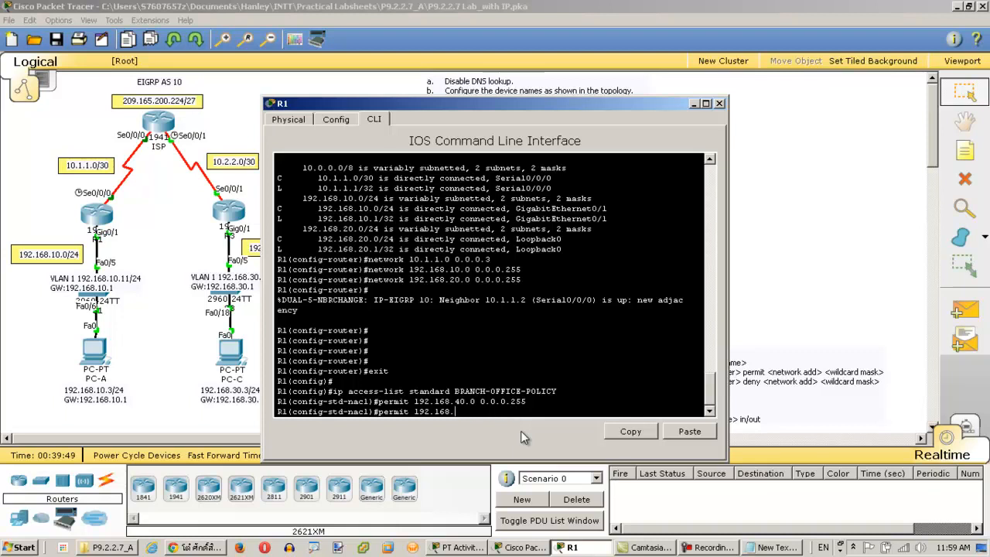
Add a permit entry for host 192.168.30.3 to BRANCH-OFFICE-POLICY
text(host 192.1)
text(.3)
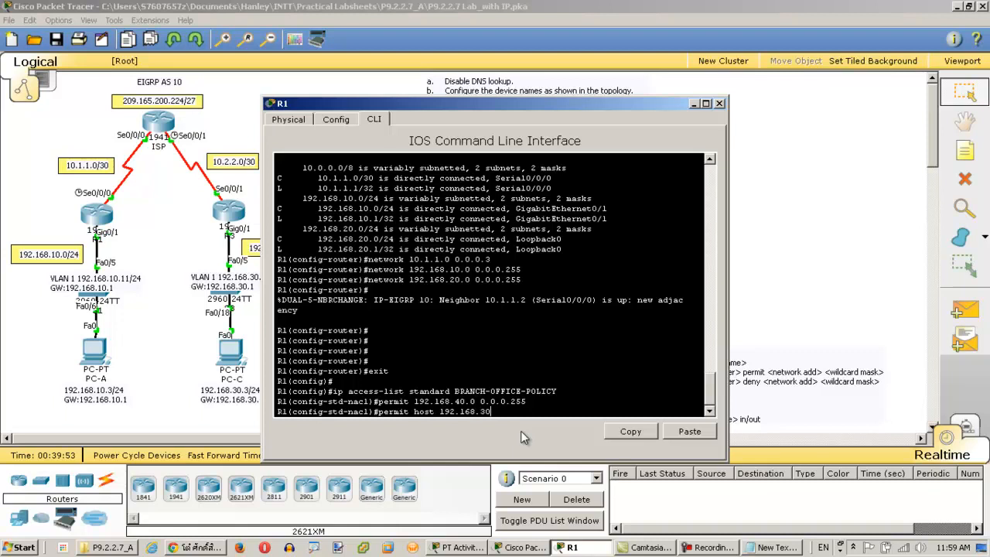
key(Return)
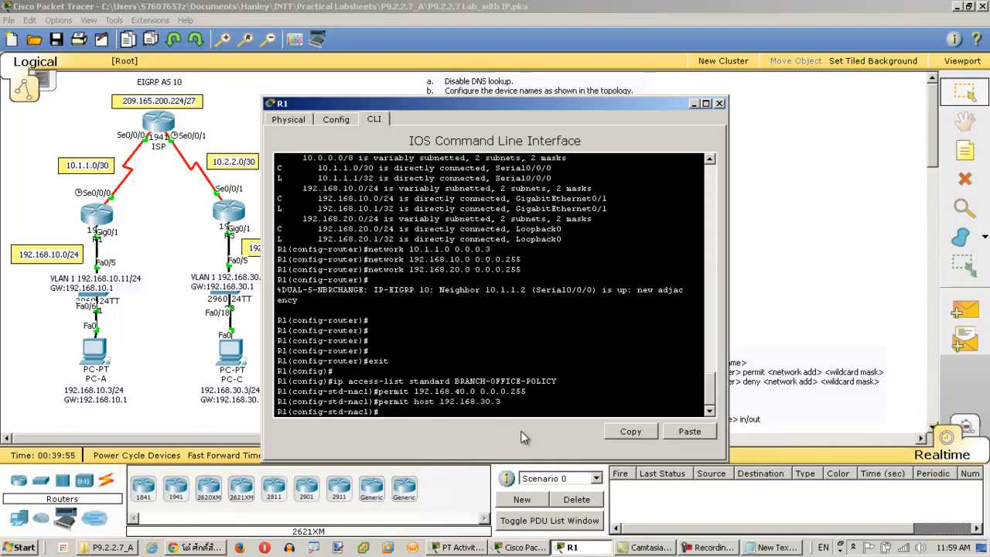
key(Return)
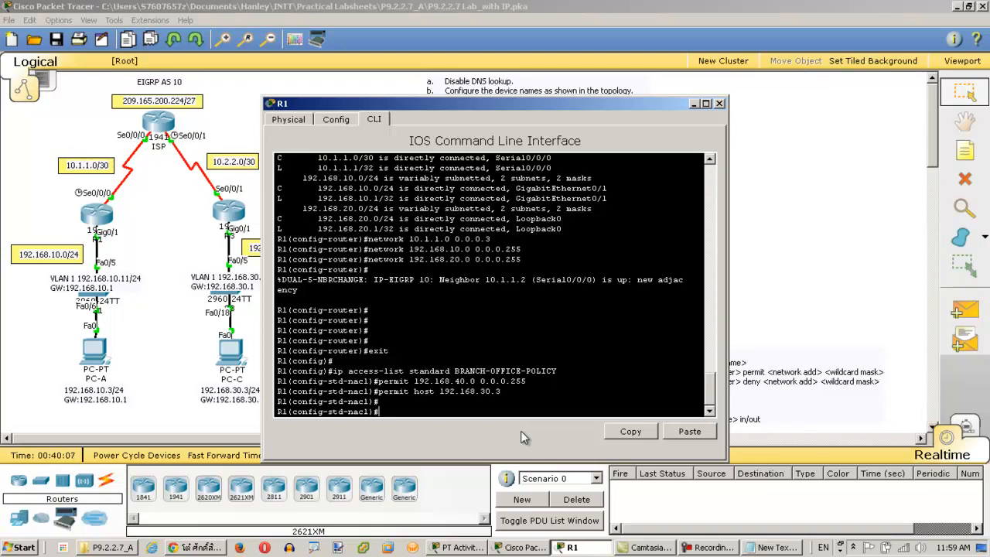
Leave the access list and apply BRANCH-OFFICE-POLICY outbound on R1's g0/1 interface
text(exit)
key(Return)
text(int g0/1)
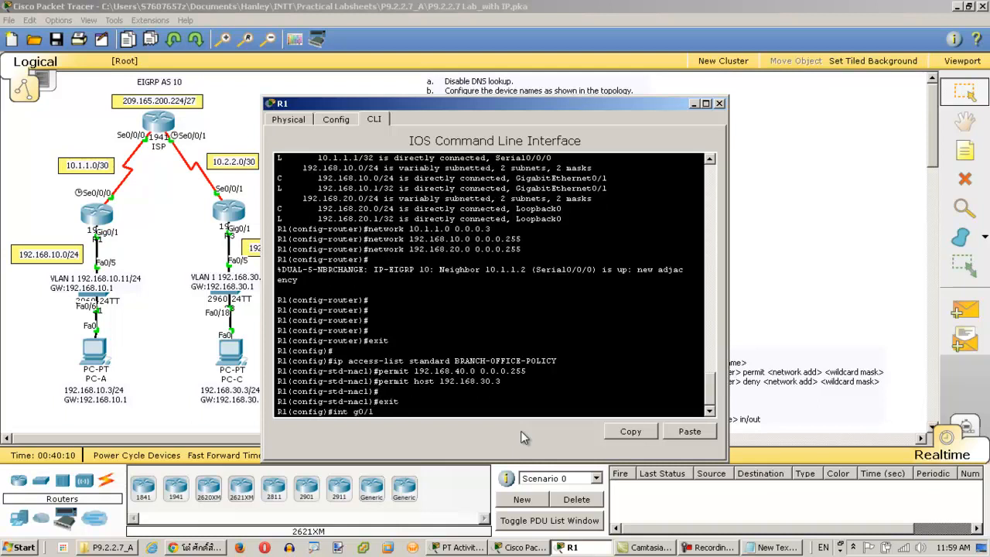
key(Return)
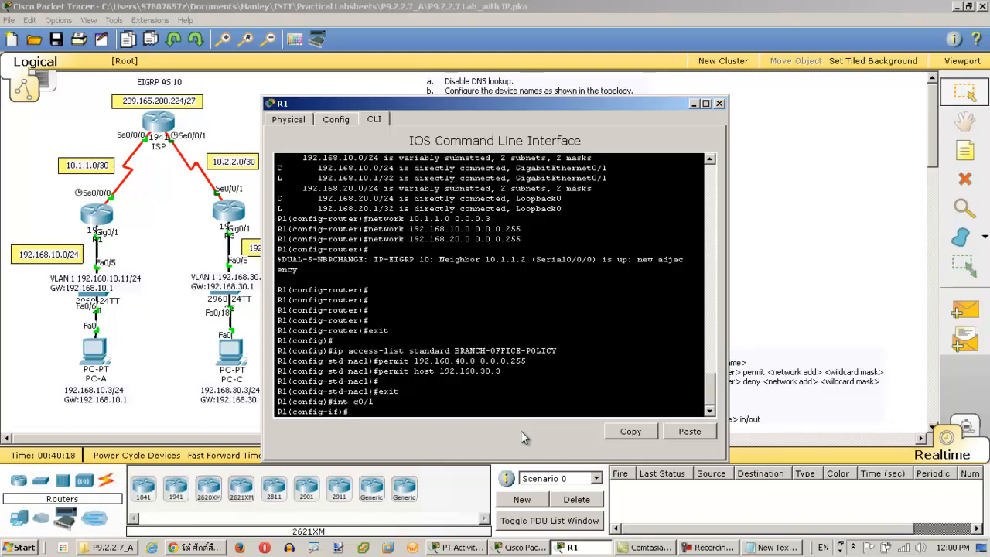
text(ip access-group BRANCH-OFFICE)
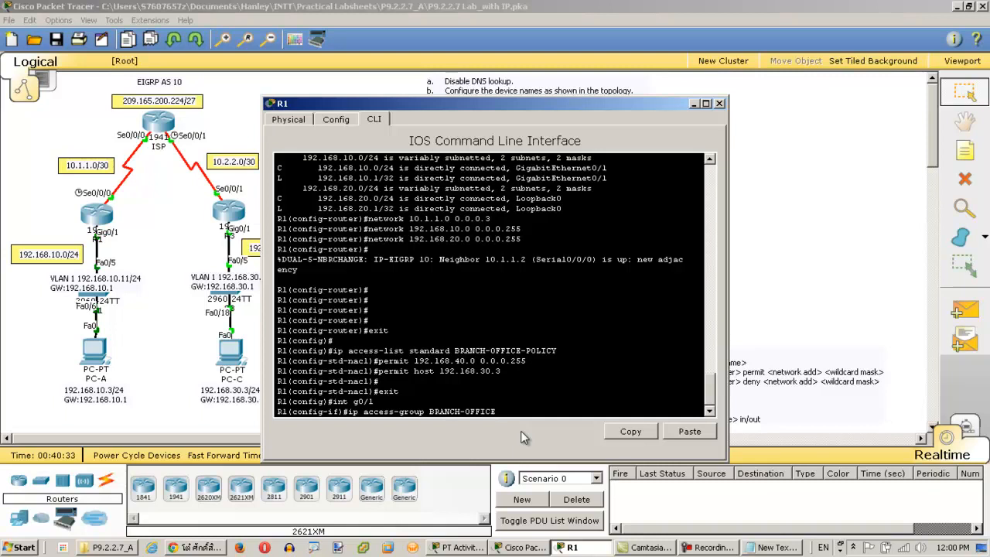
text(-POLICY out)
key(Return)
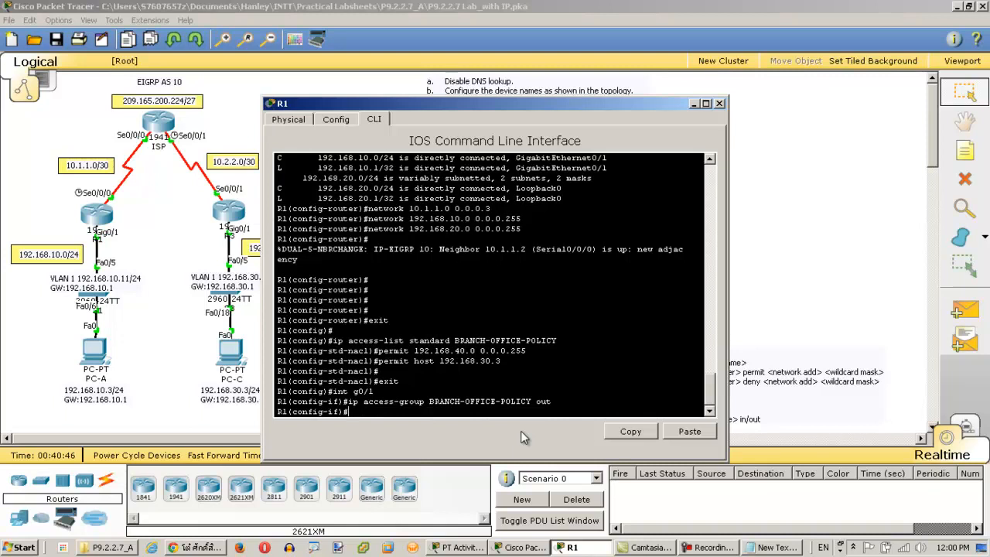
Display R1's access lists from interface configuration mode, review the BRANCH-OFFICE-POLICY entries, and go back to the lab instructions
text(do show access-list)
key(Return)
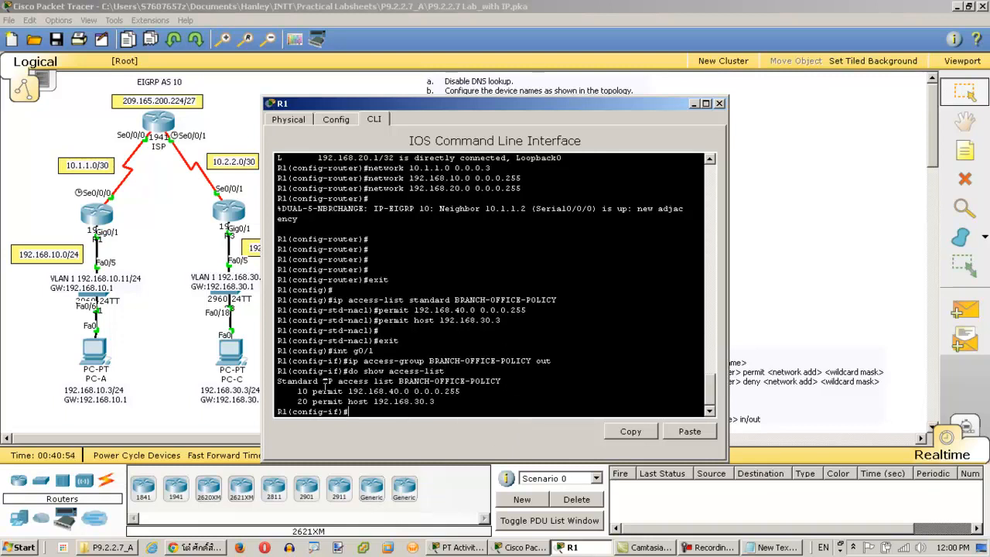
drag(399, 381, 503, 382)
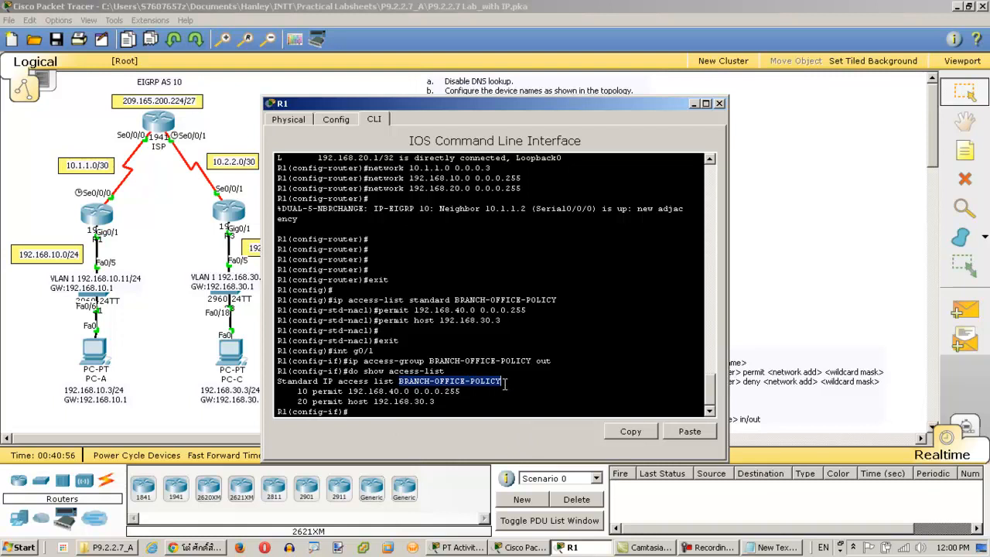
drag(352, 392, 462, 392)
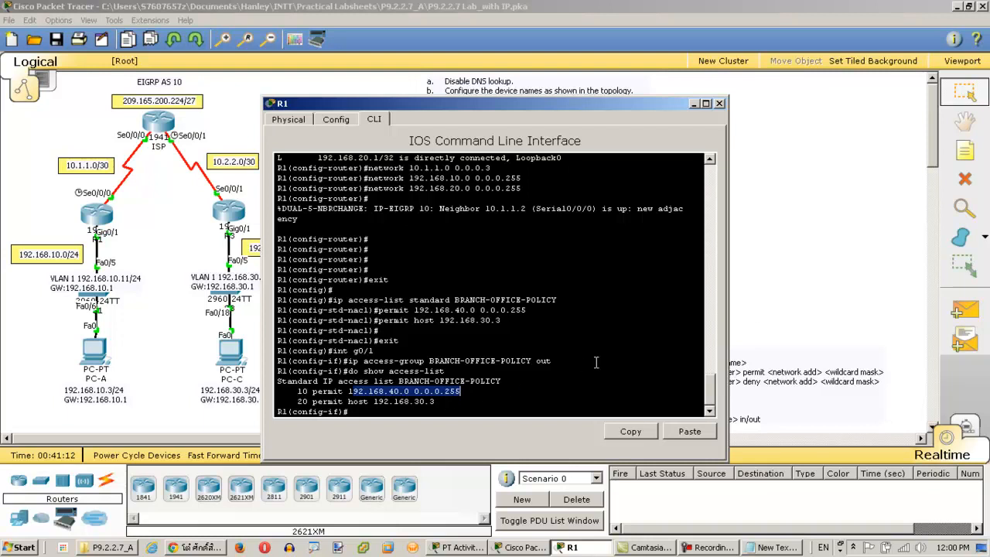
click(754, 310)
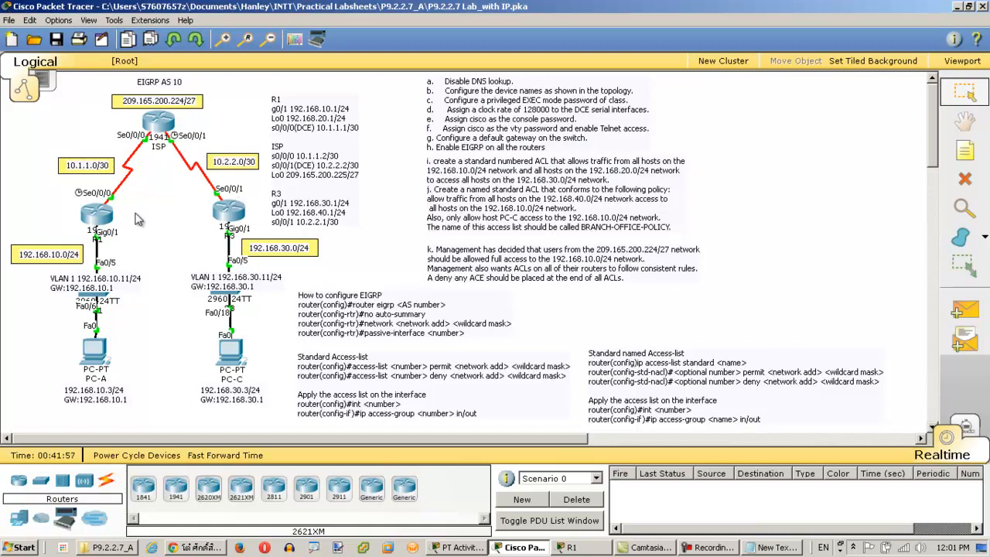
Return to R1's command line, examine permit entry 10 in the displayed list, and bring up fresh prompt lines
click(96, 215)
click(472, 401)
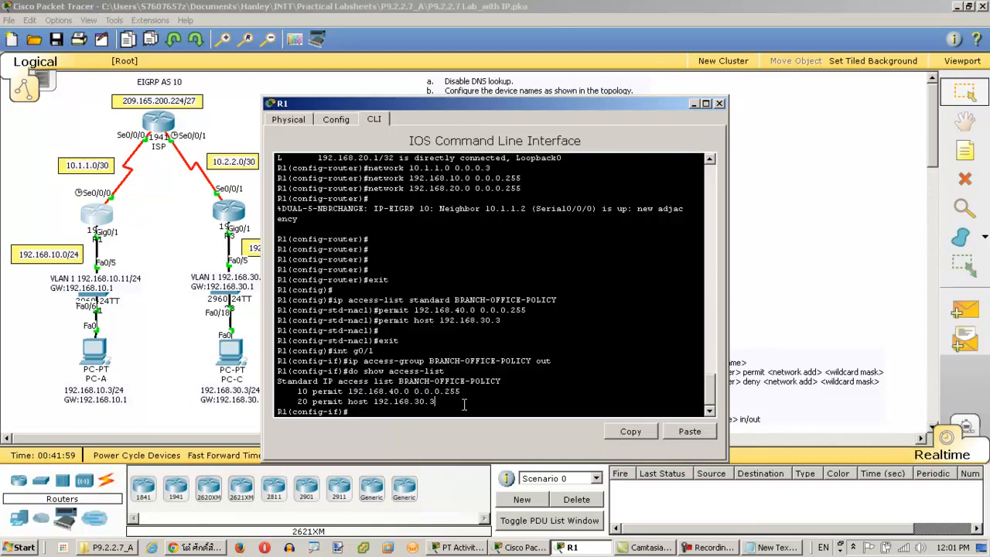
drag(297, 391, 495, 392)
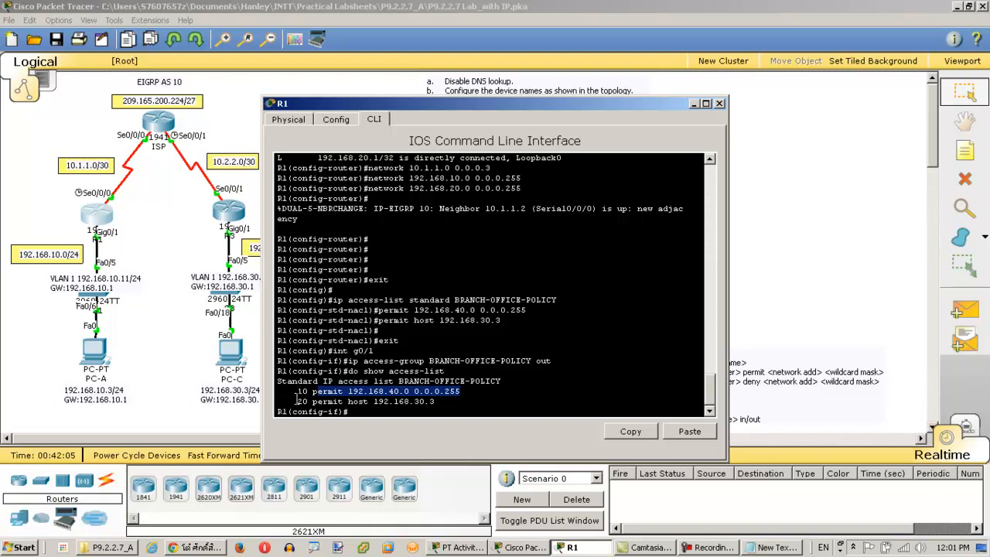
click(378, 411)
key(Return)
key(Return)
key(Return)
key(Return)
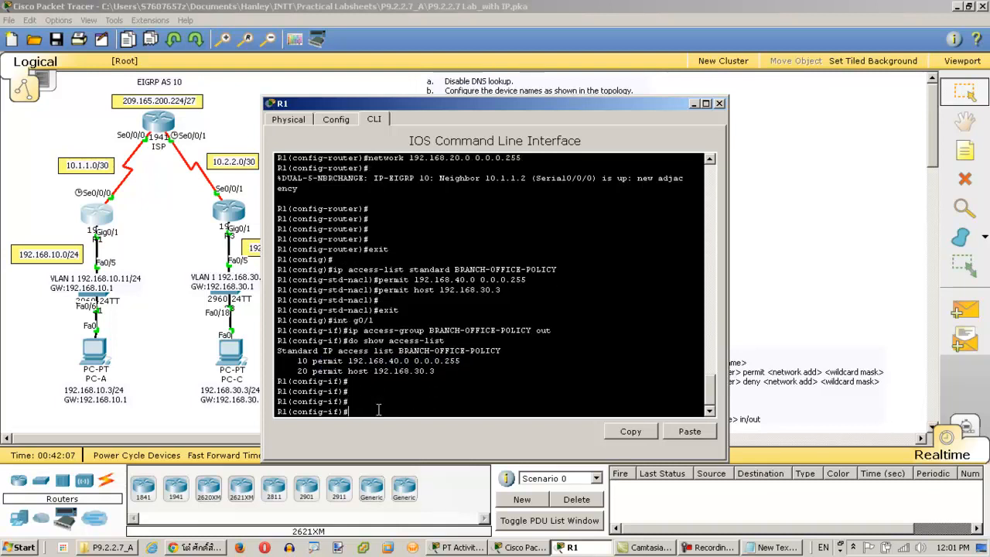
Reopen the standard access list BRANCH-OFFICE-POLICY on R1 and add entry 30 permitting 209.165.200.224 with wildcard 0.0.0.31
text(ip )
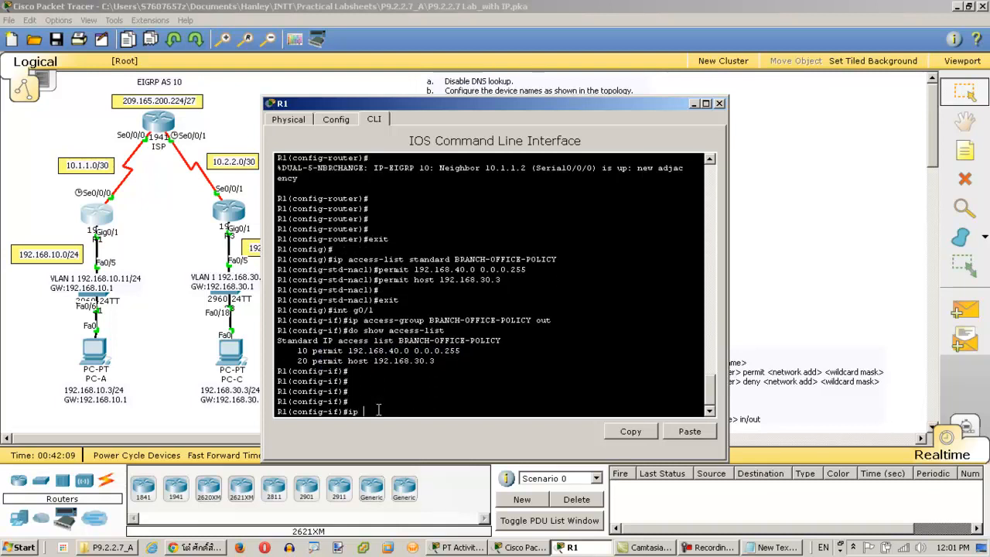
text(access-list standard BRANCH-OFFICE-POLICY)
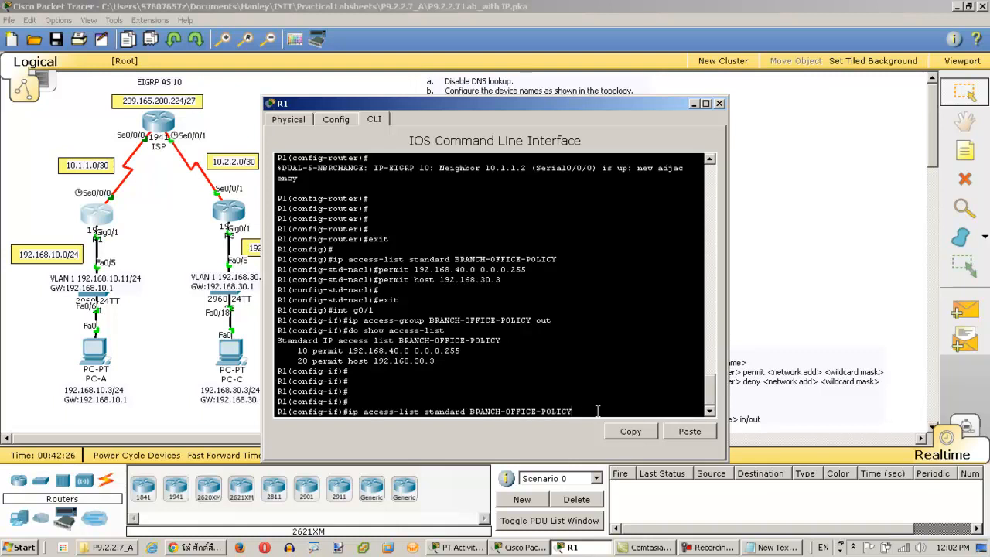
key(Return)
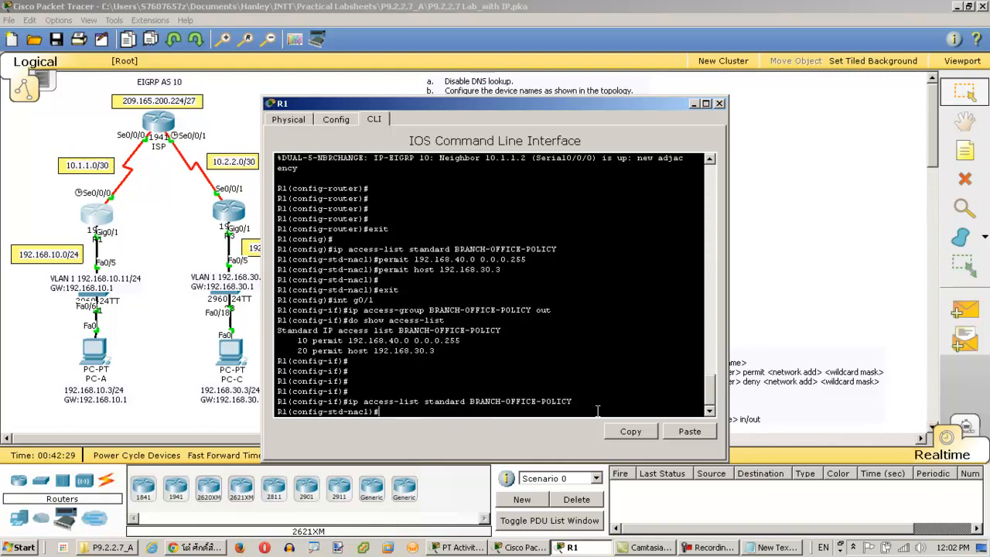
text(30 permit 209.165.200.224 0.0.0.31)
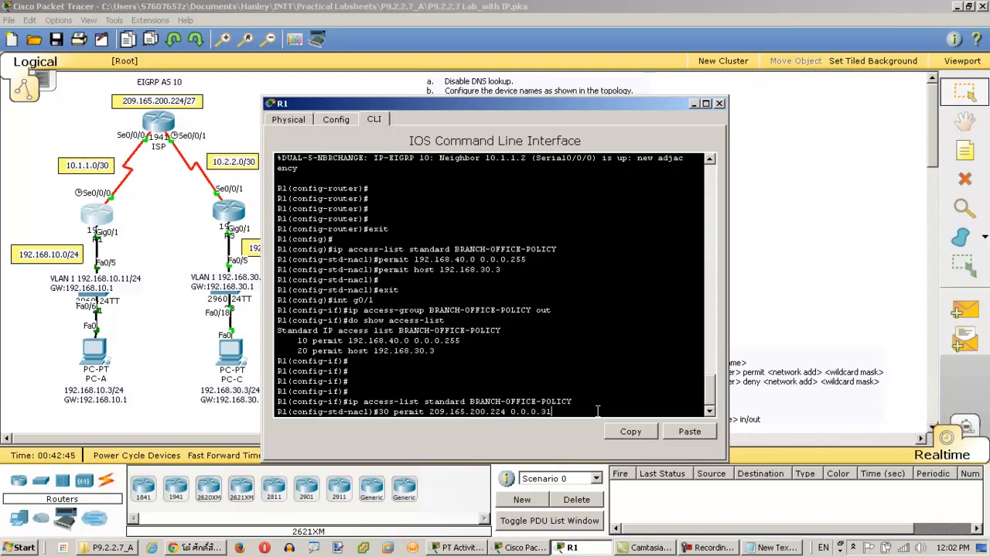
key(Return)
Add entry 40 to BRANCH-OFFICE-POLICY denying any source
text(4)
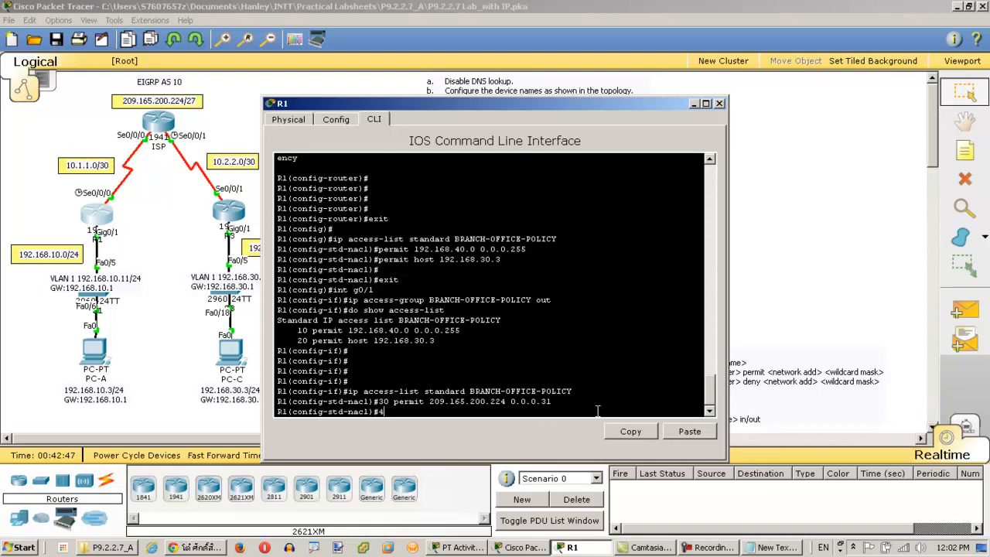
text(0 deny any)
key(Return)
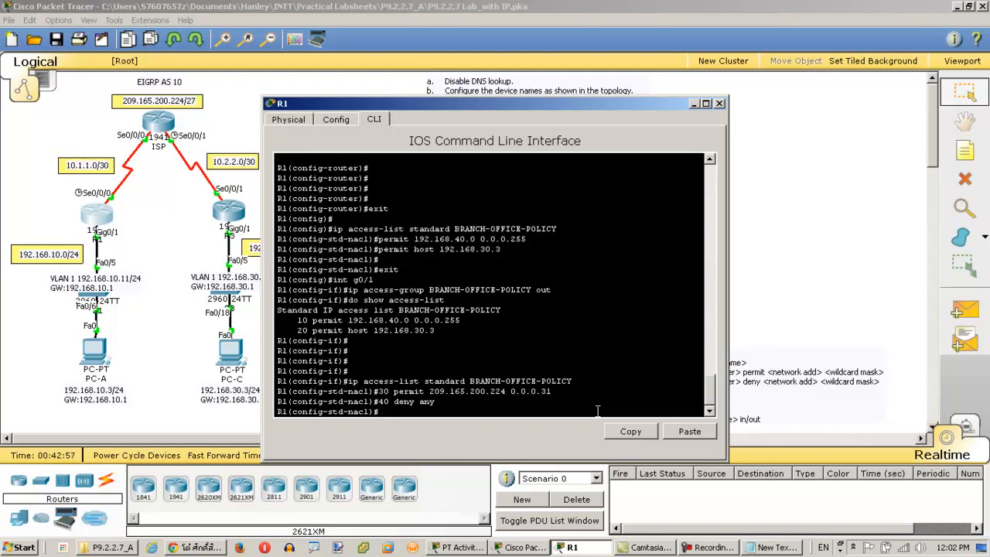
Display R1's access lists from access-list configuration mode and examine entries 30 and 40 of BRANCH-OFFICE-POLICY
text(do show access-list)
key(Return)
drag(295, 391, 378, 400)
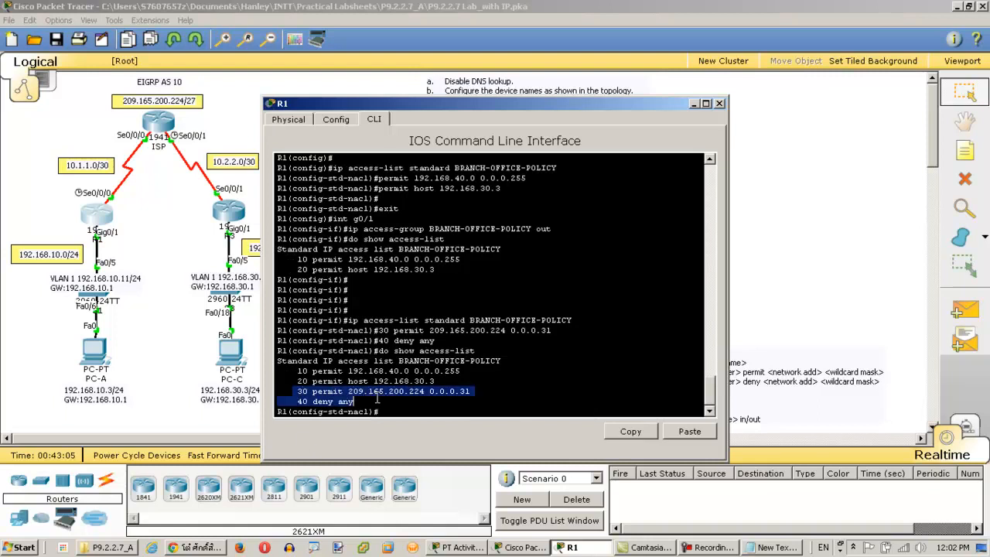